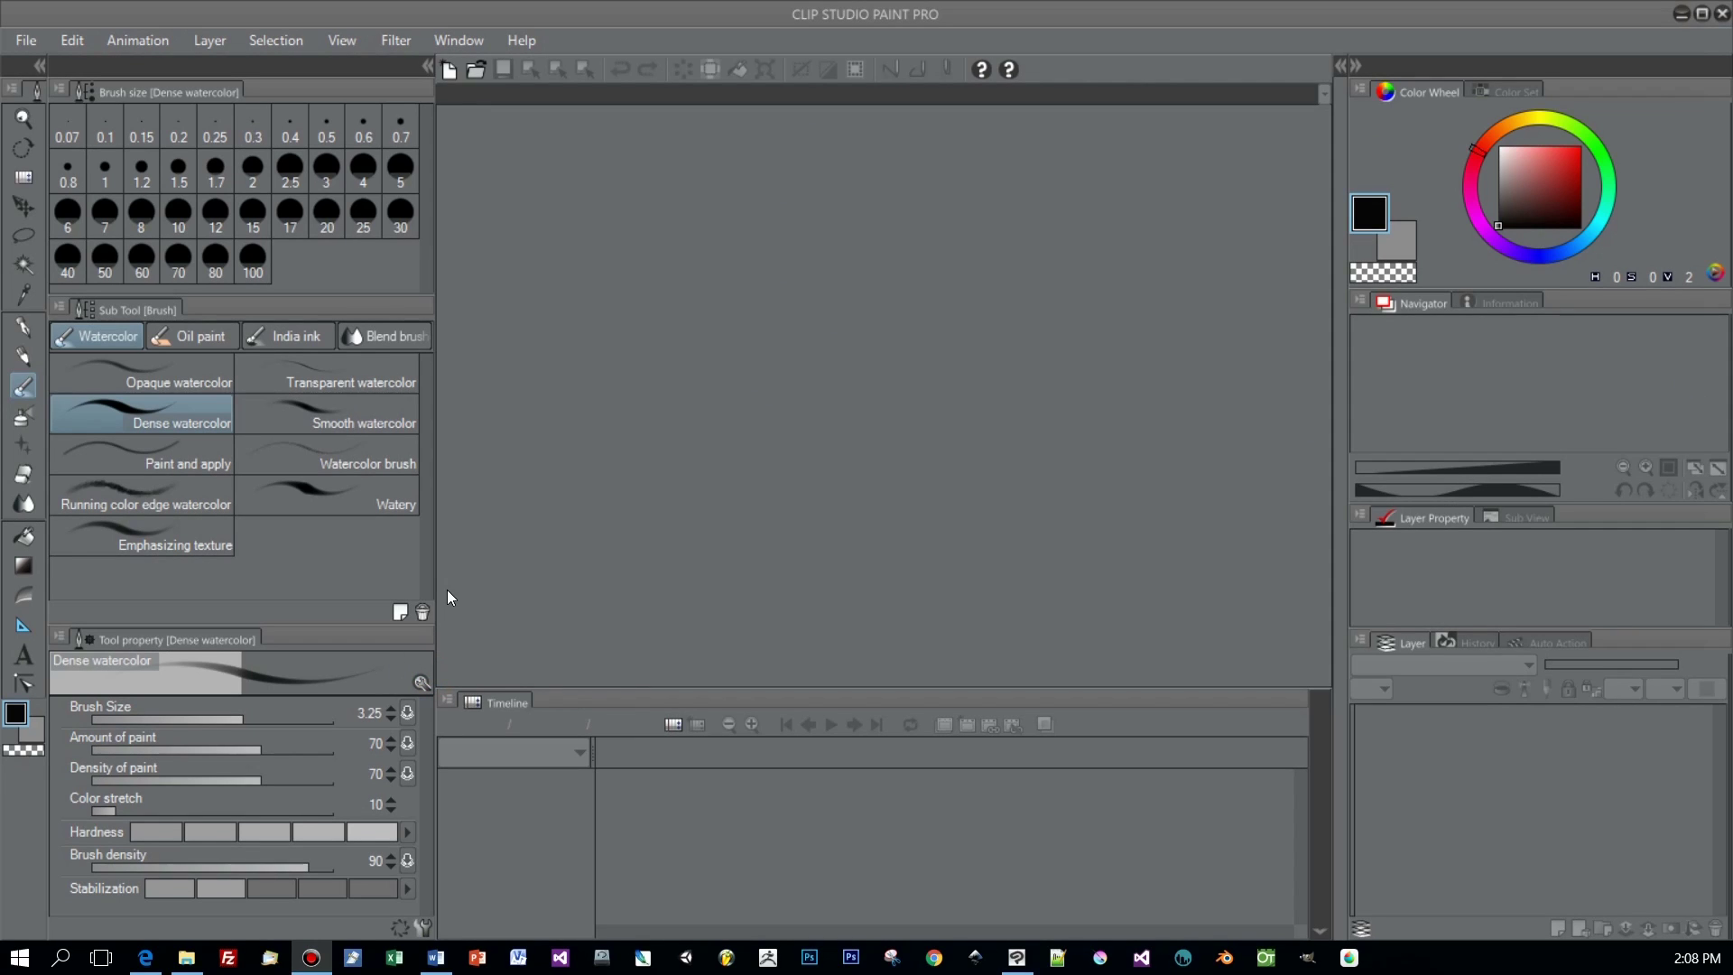
Step: Create a new 1024×1024 px, 300 dpi moving illustration with 6 cels
click(26, 39)
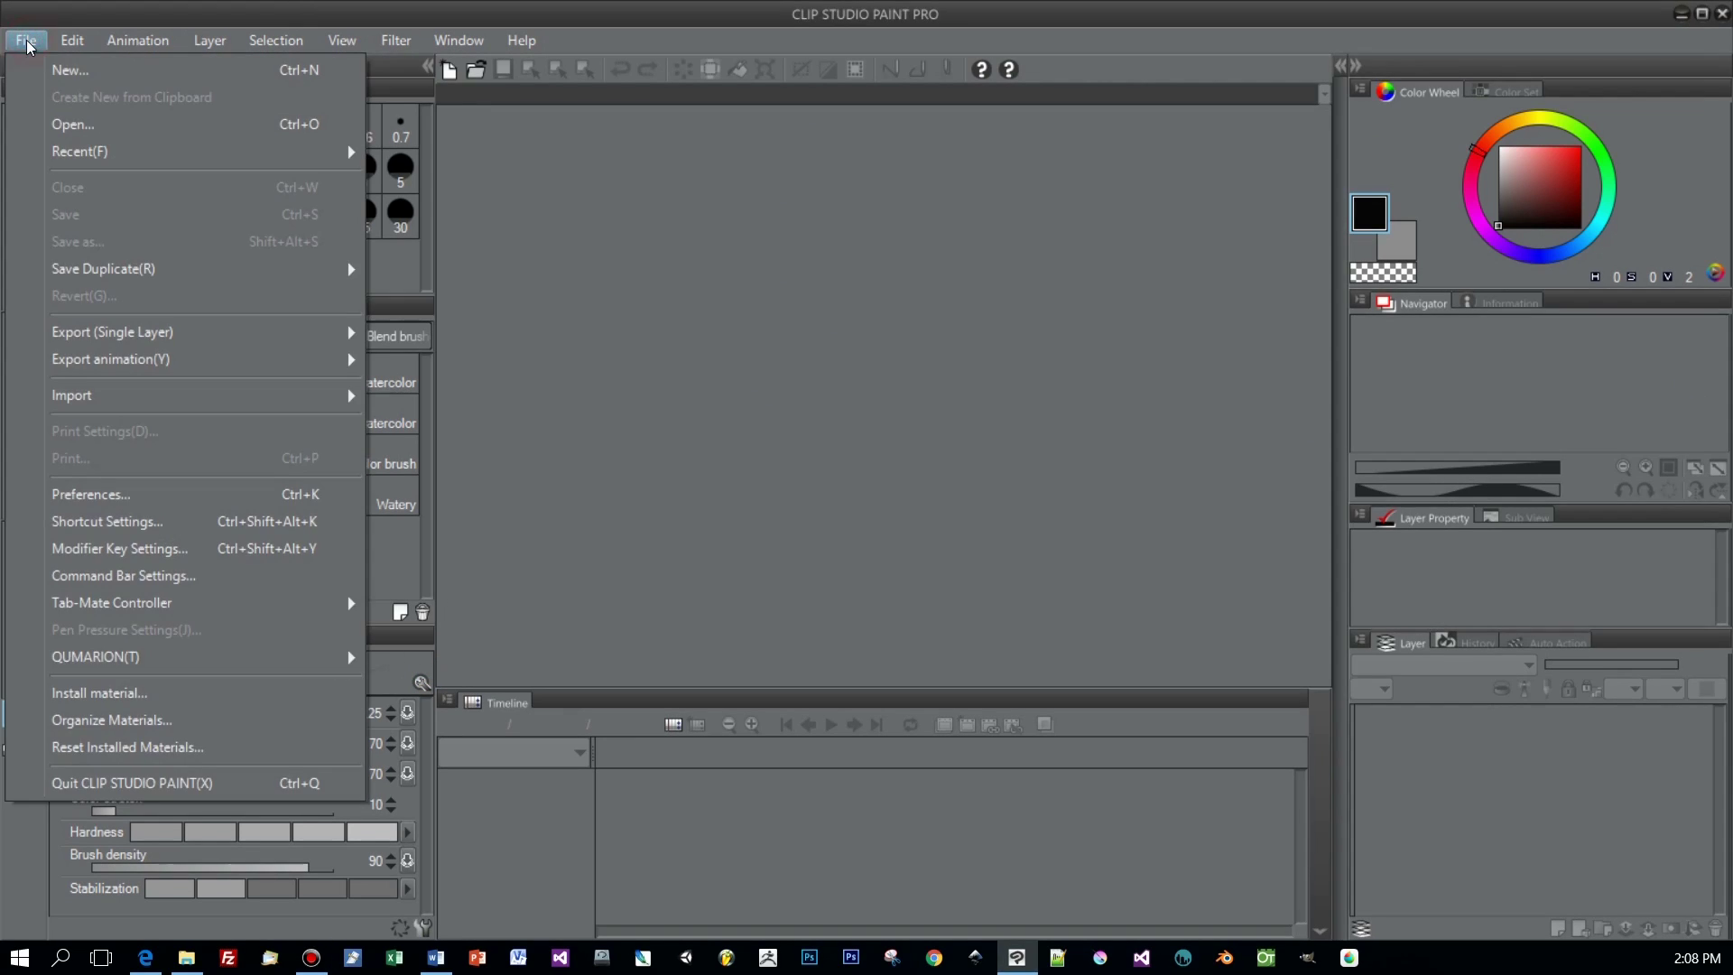
click(79, 72)
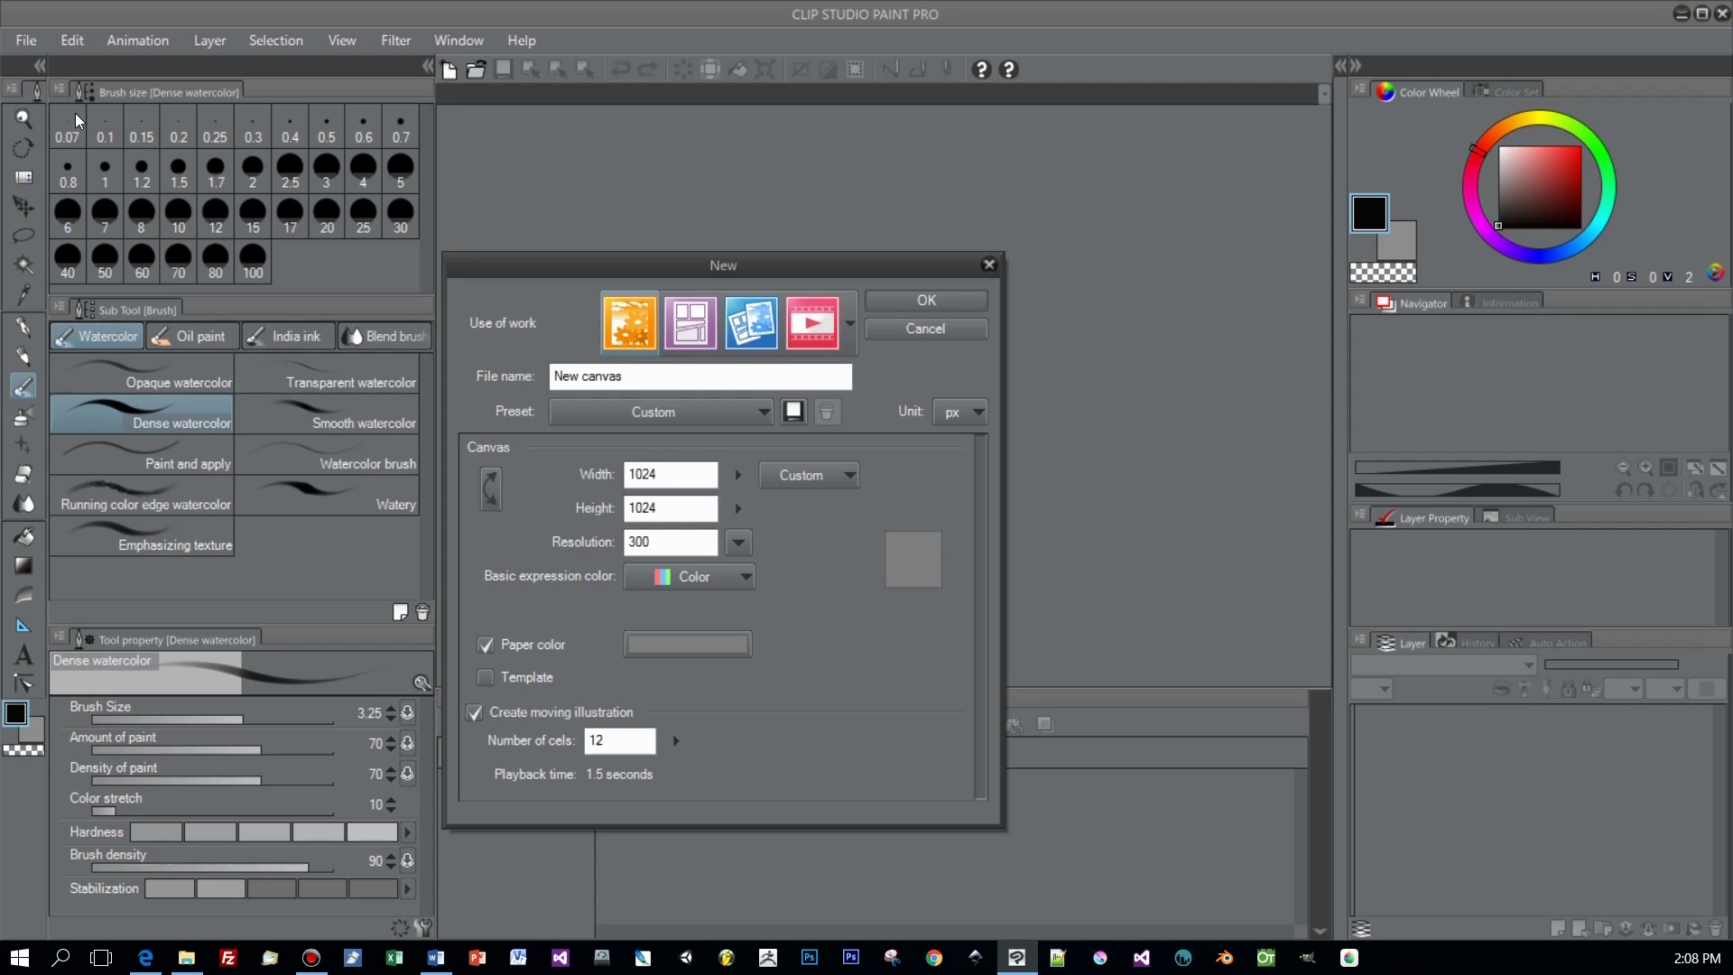
double_click(612, 739)
text(6)
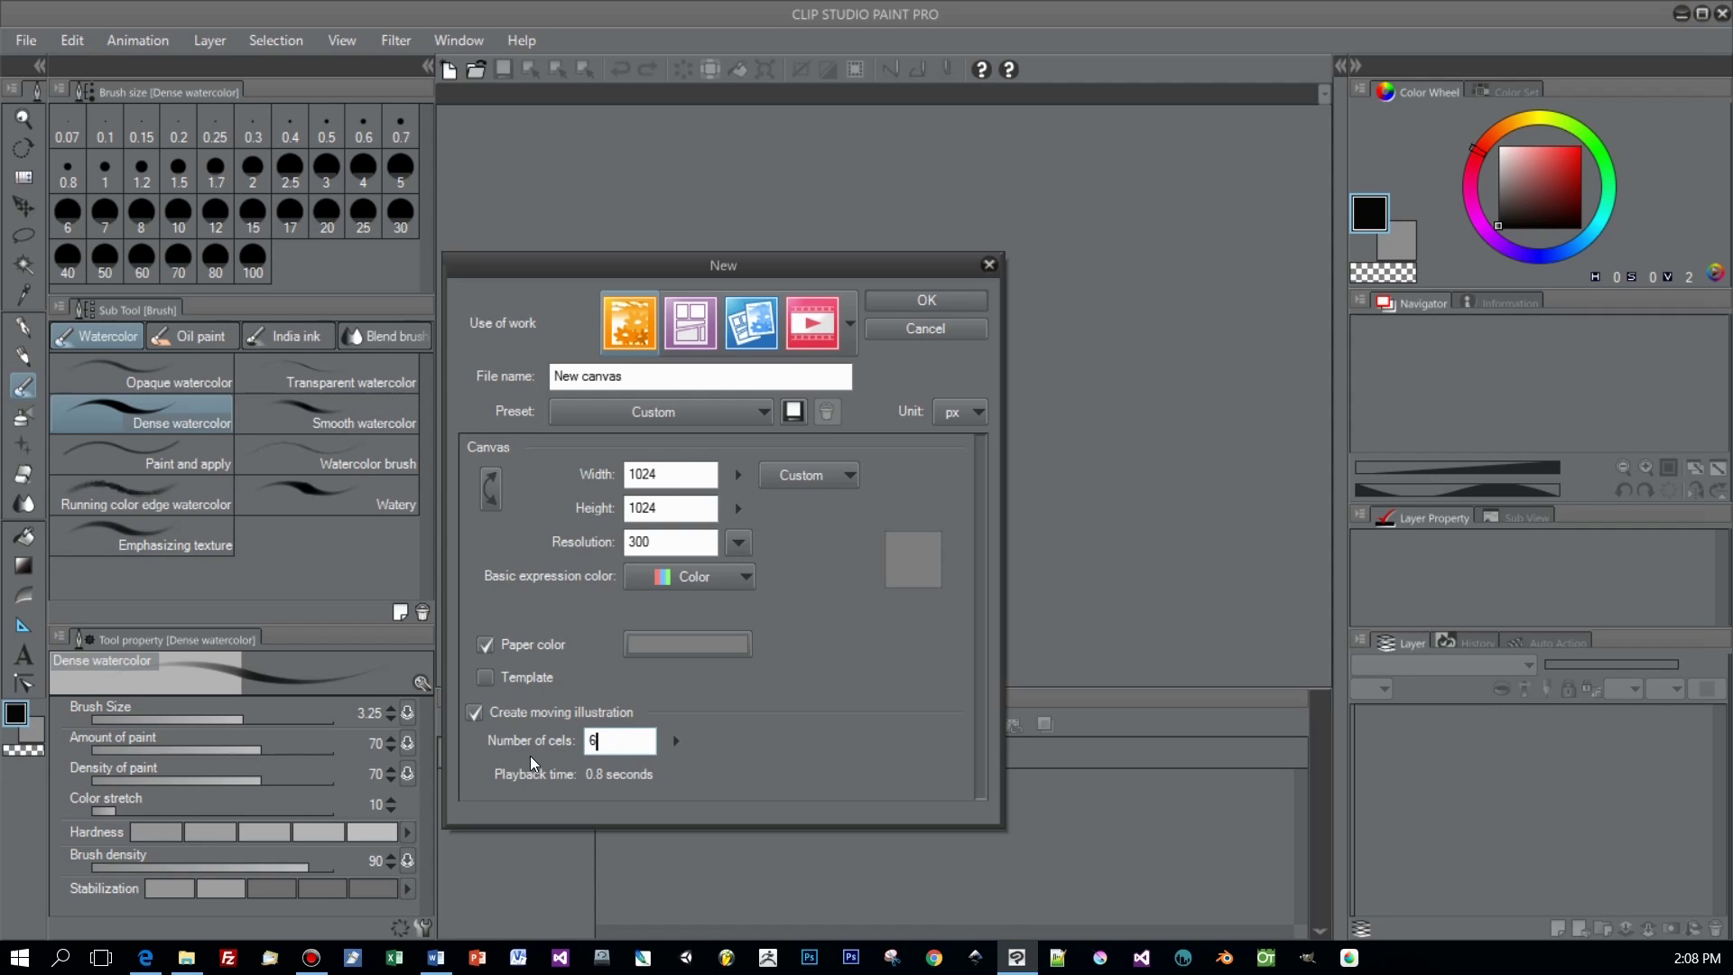
click(926, 300)
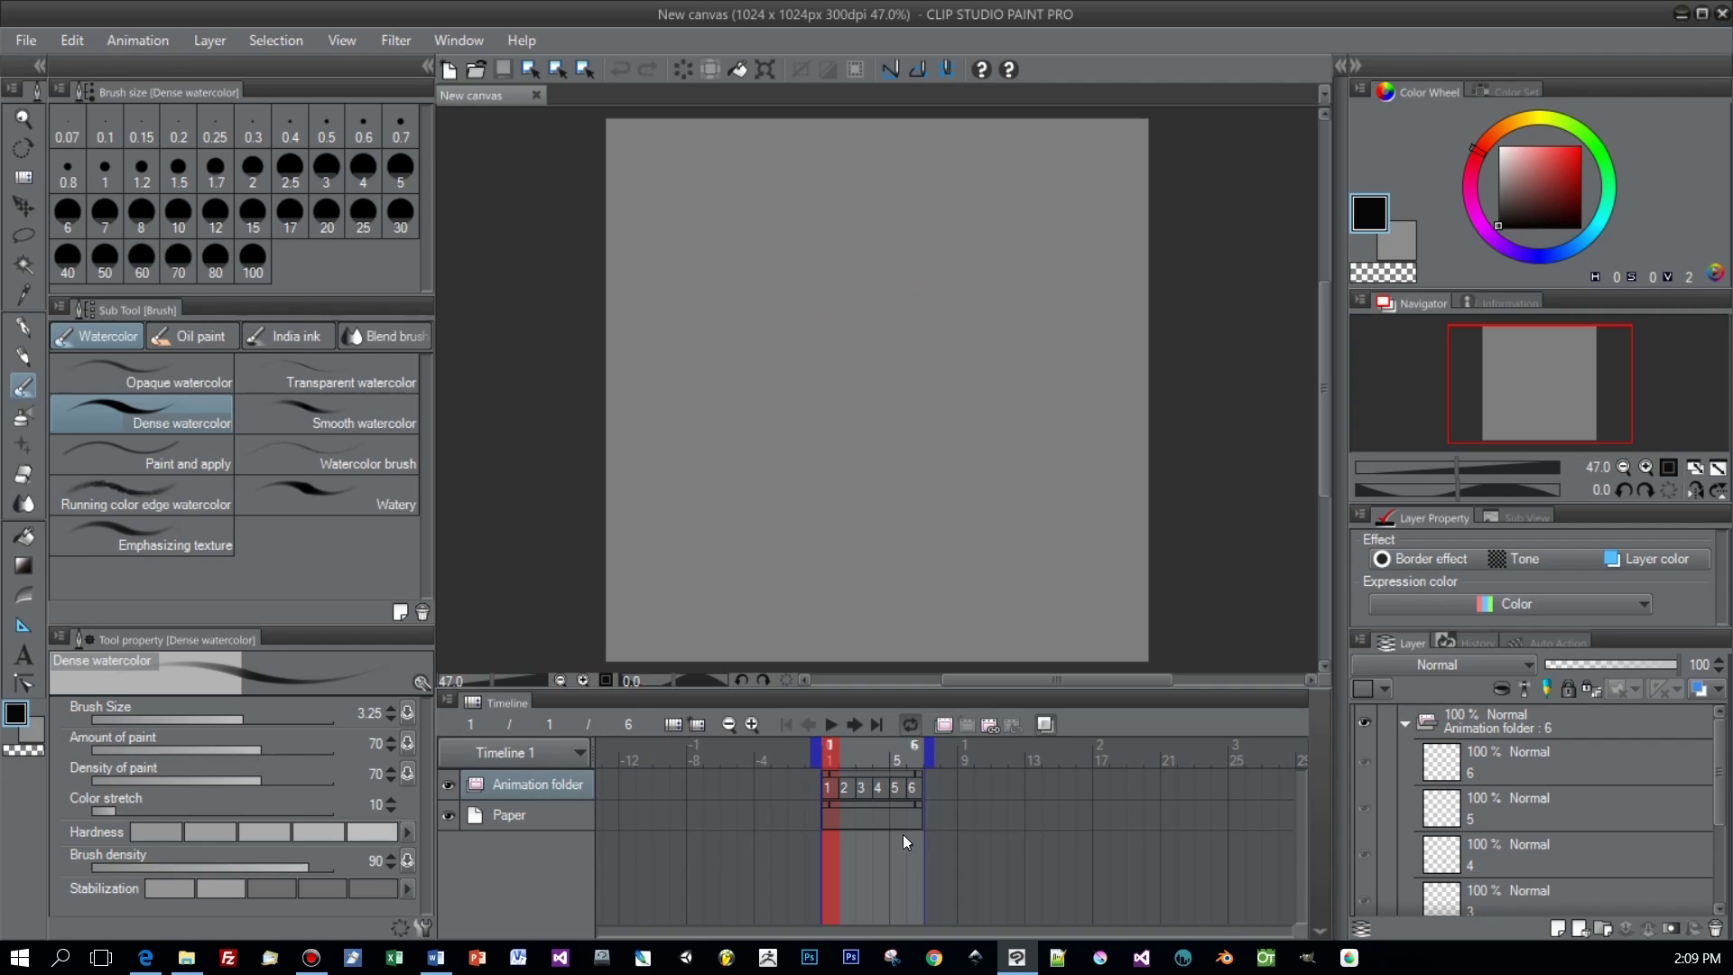
Step: Leave the animation folder name unchanged and check cel layers 2 and 3
double_click(543, 783)
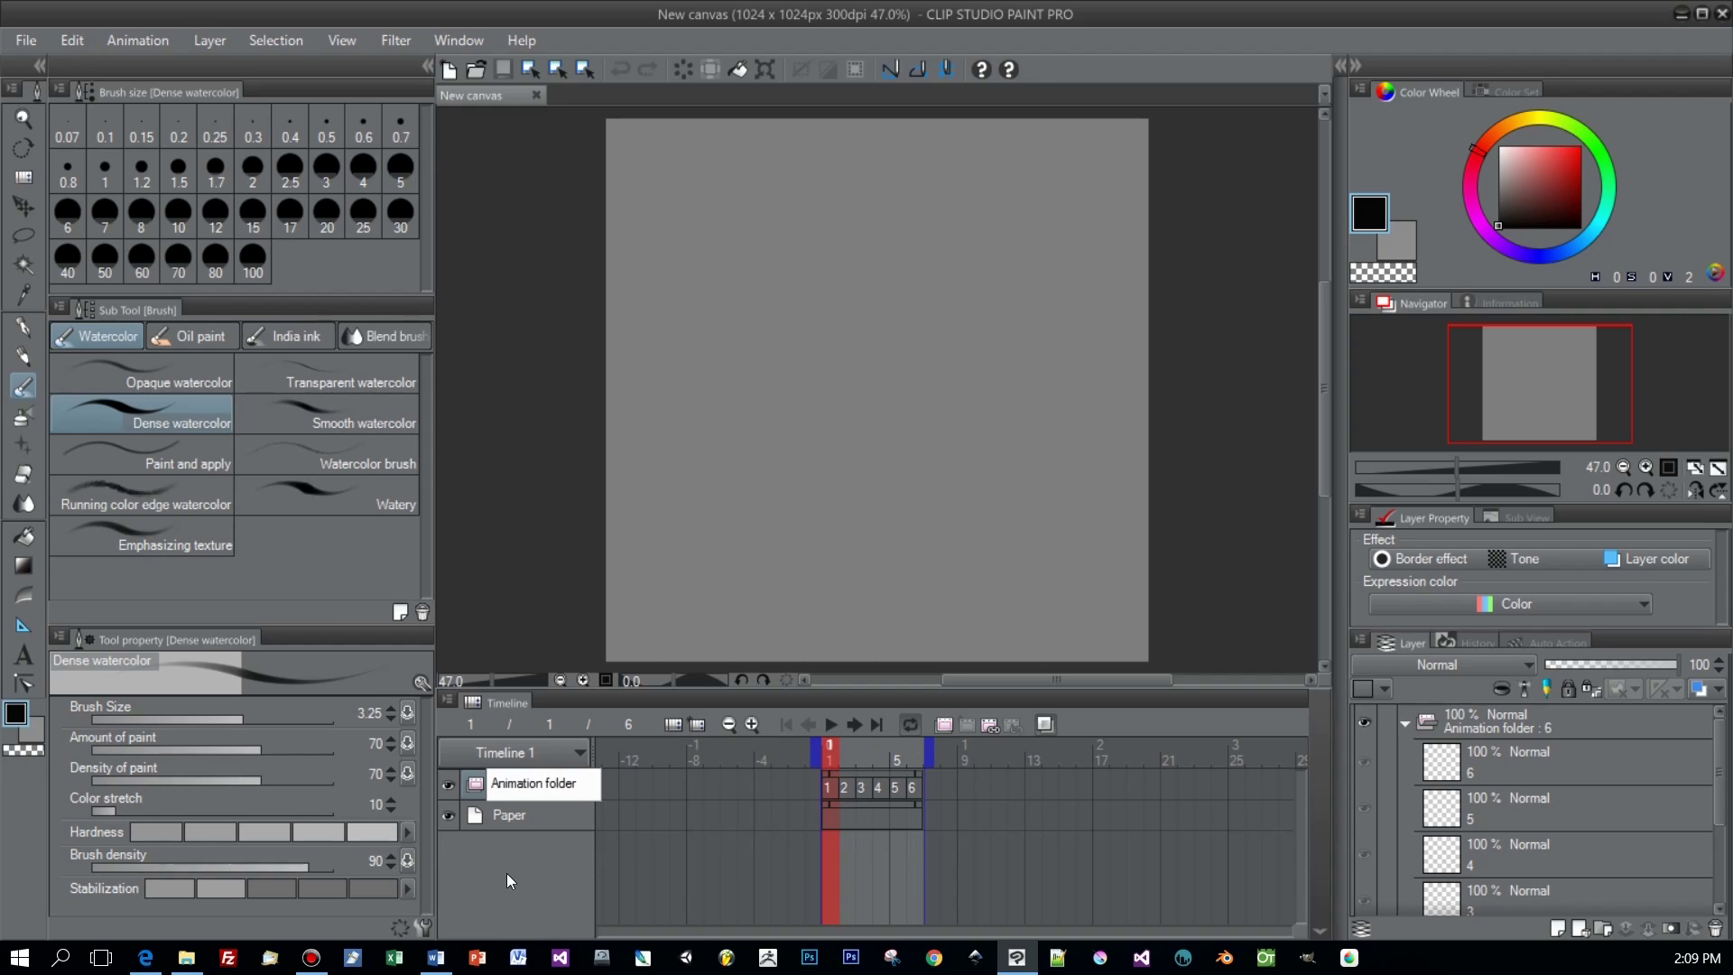
click(826, 783)
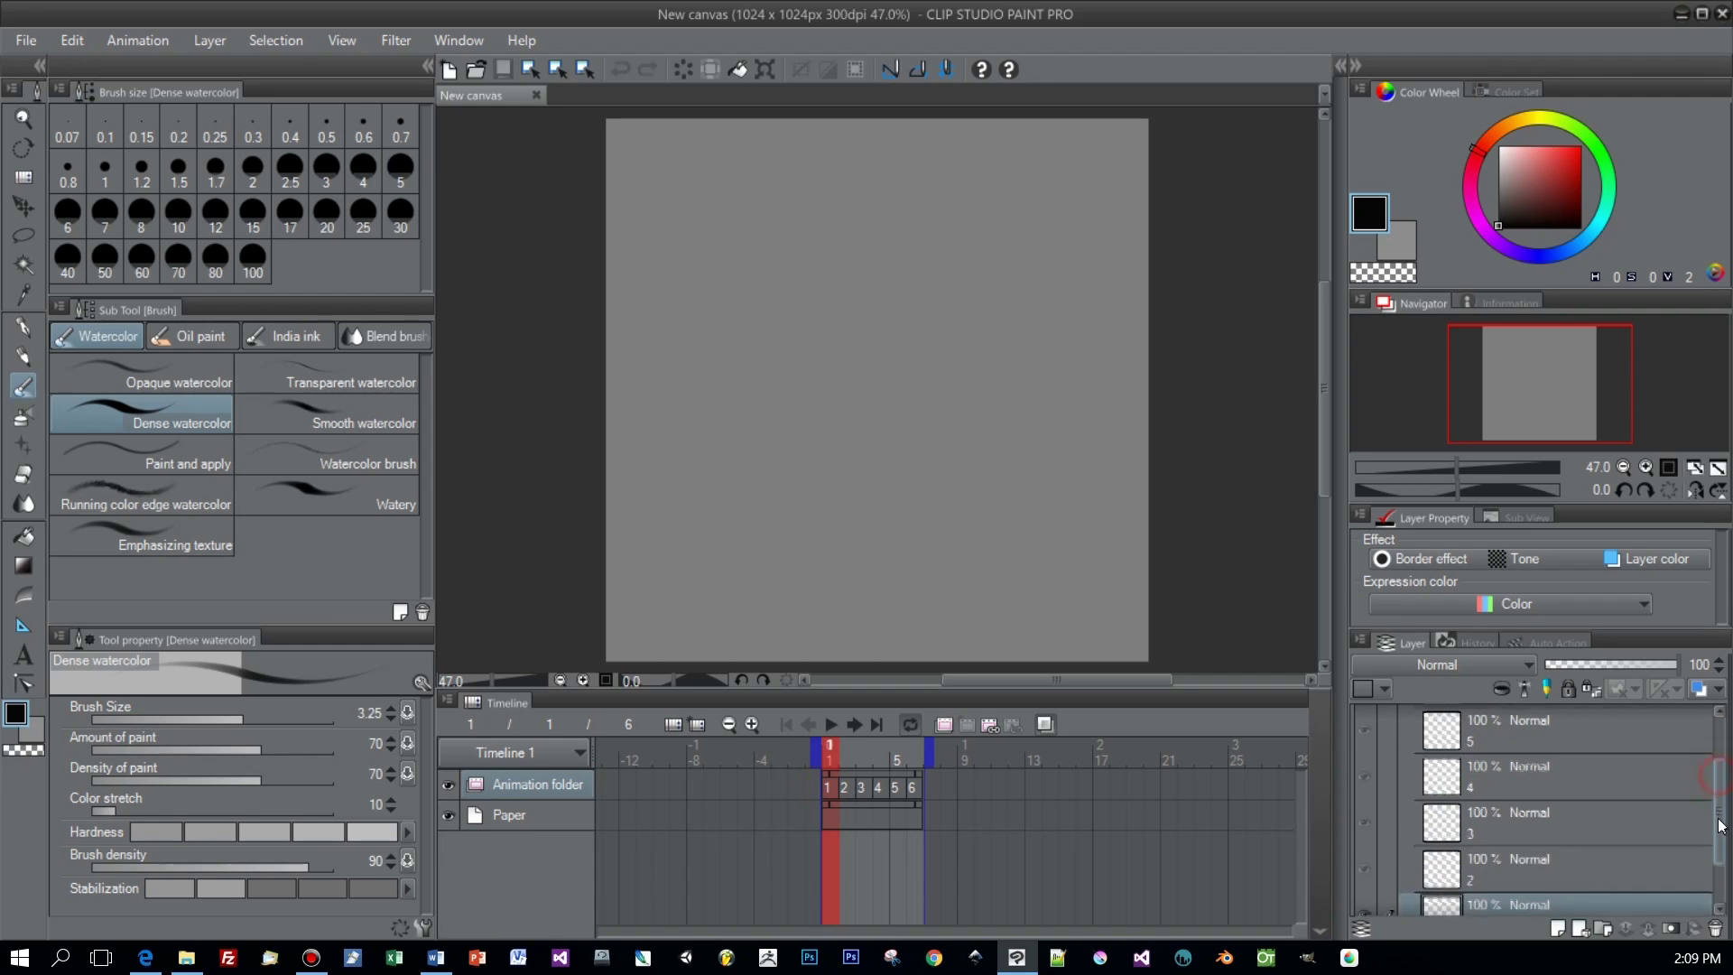
click(1558, 799)
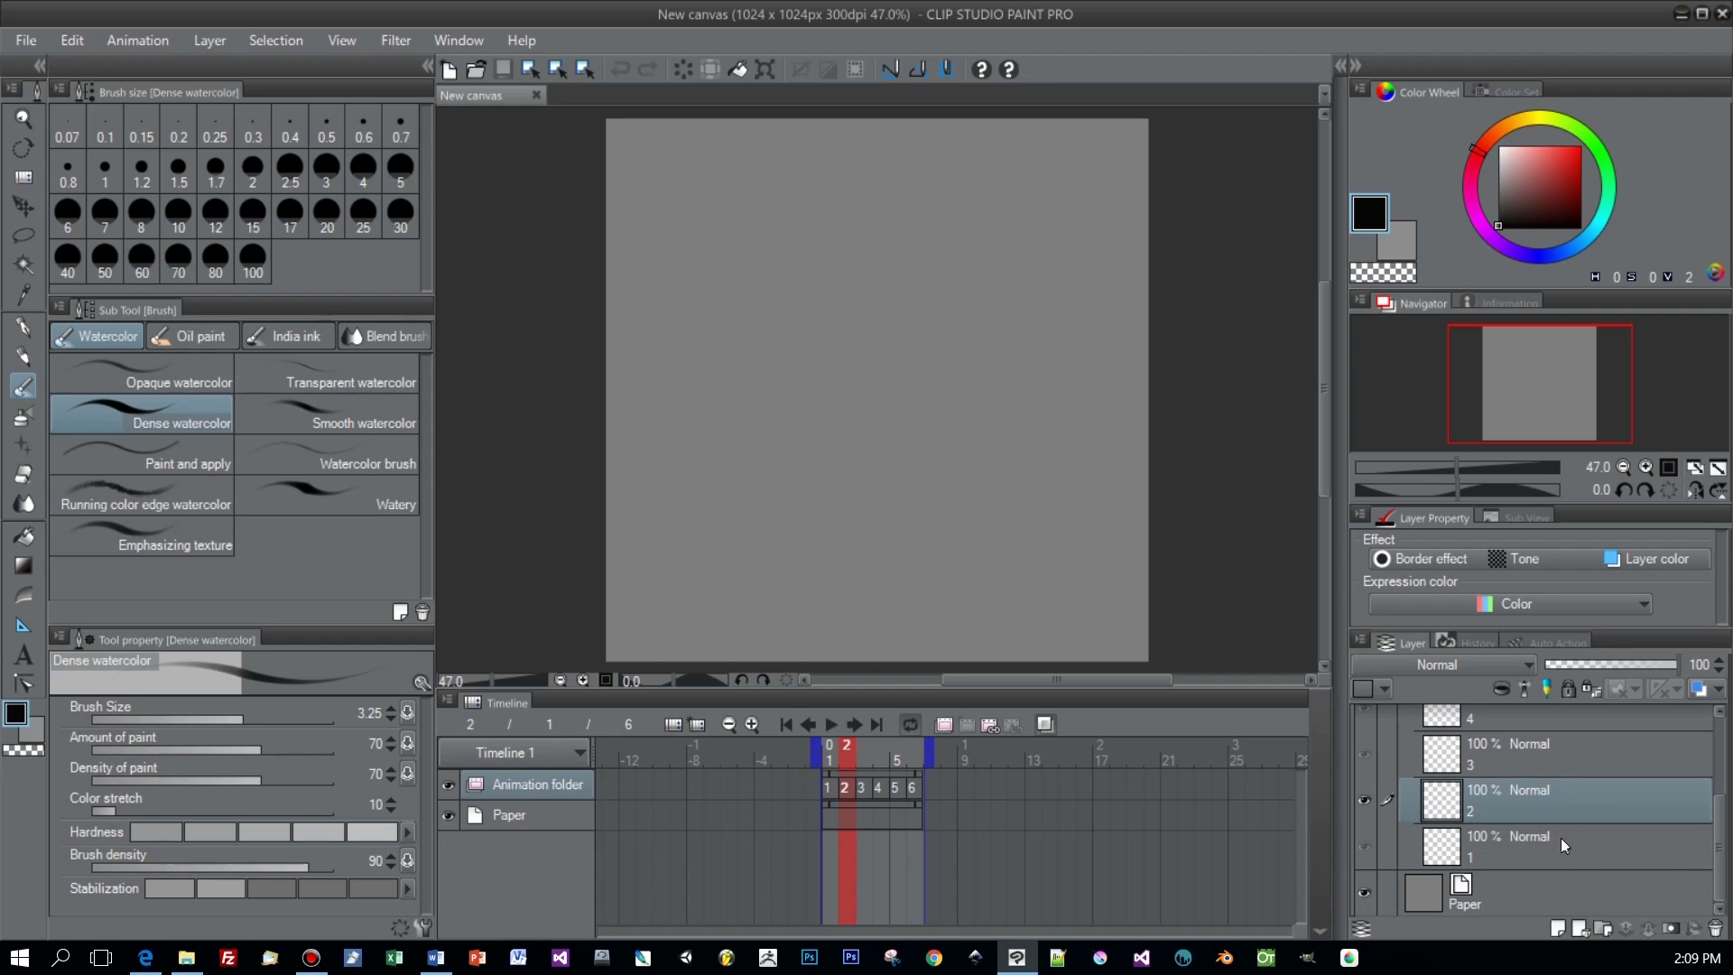
click(1546, 855)
click(1560, 798)
click(1564, 750)
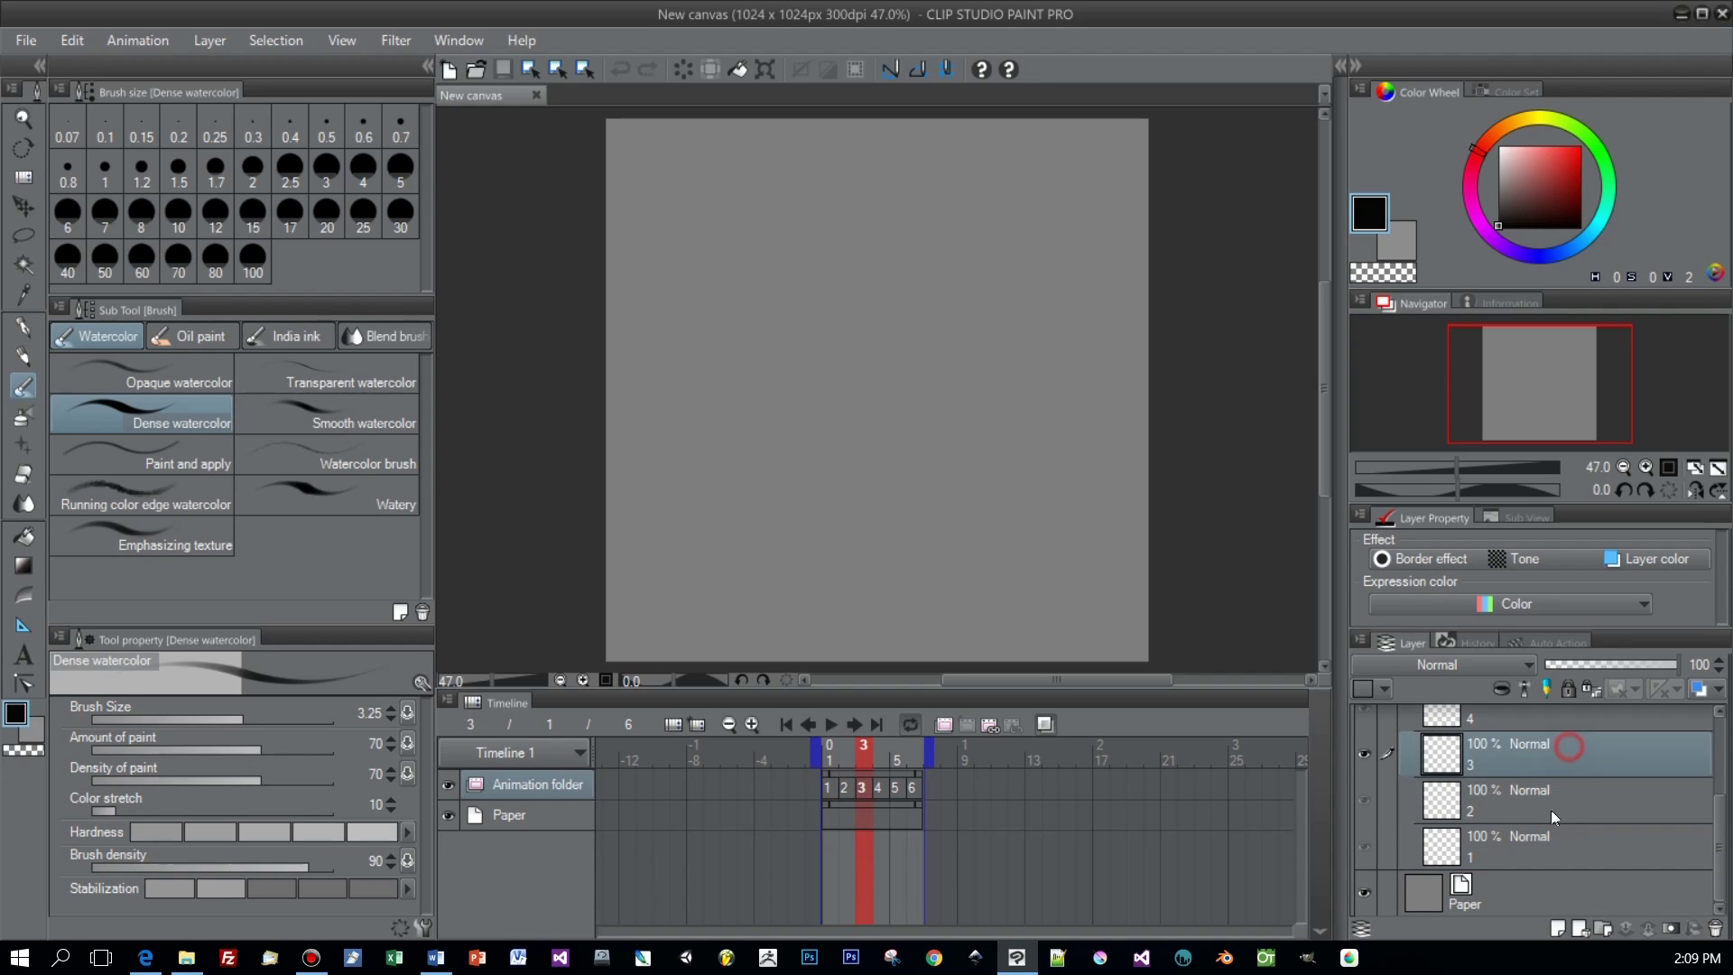
Step: Reselect cel layer 1 and choose the G-pen at brush size 1.2
click(1515, 837)
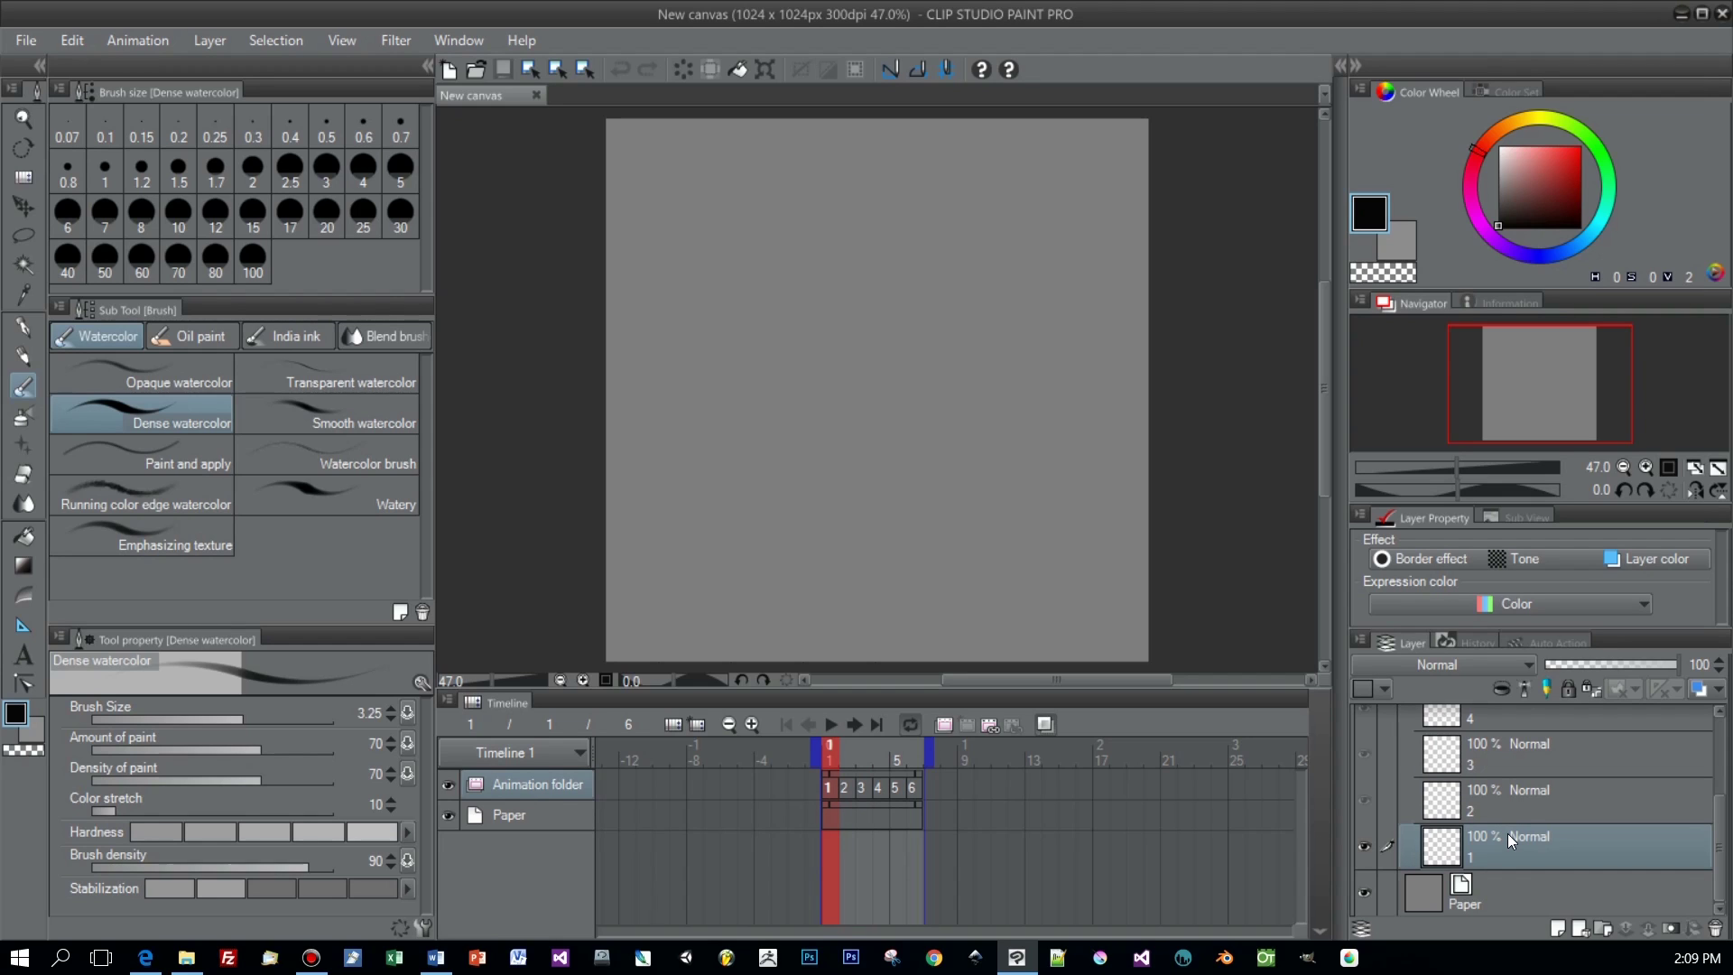
click(36, 338)
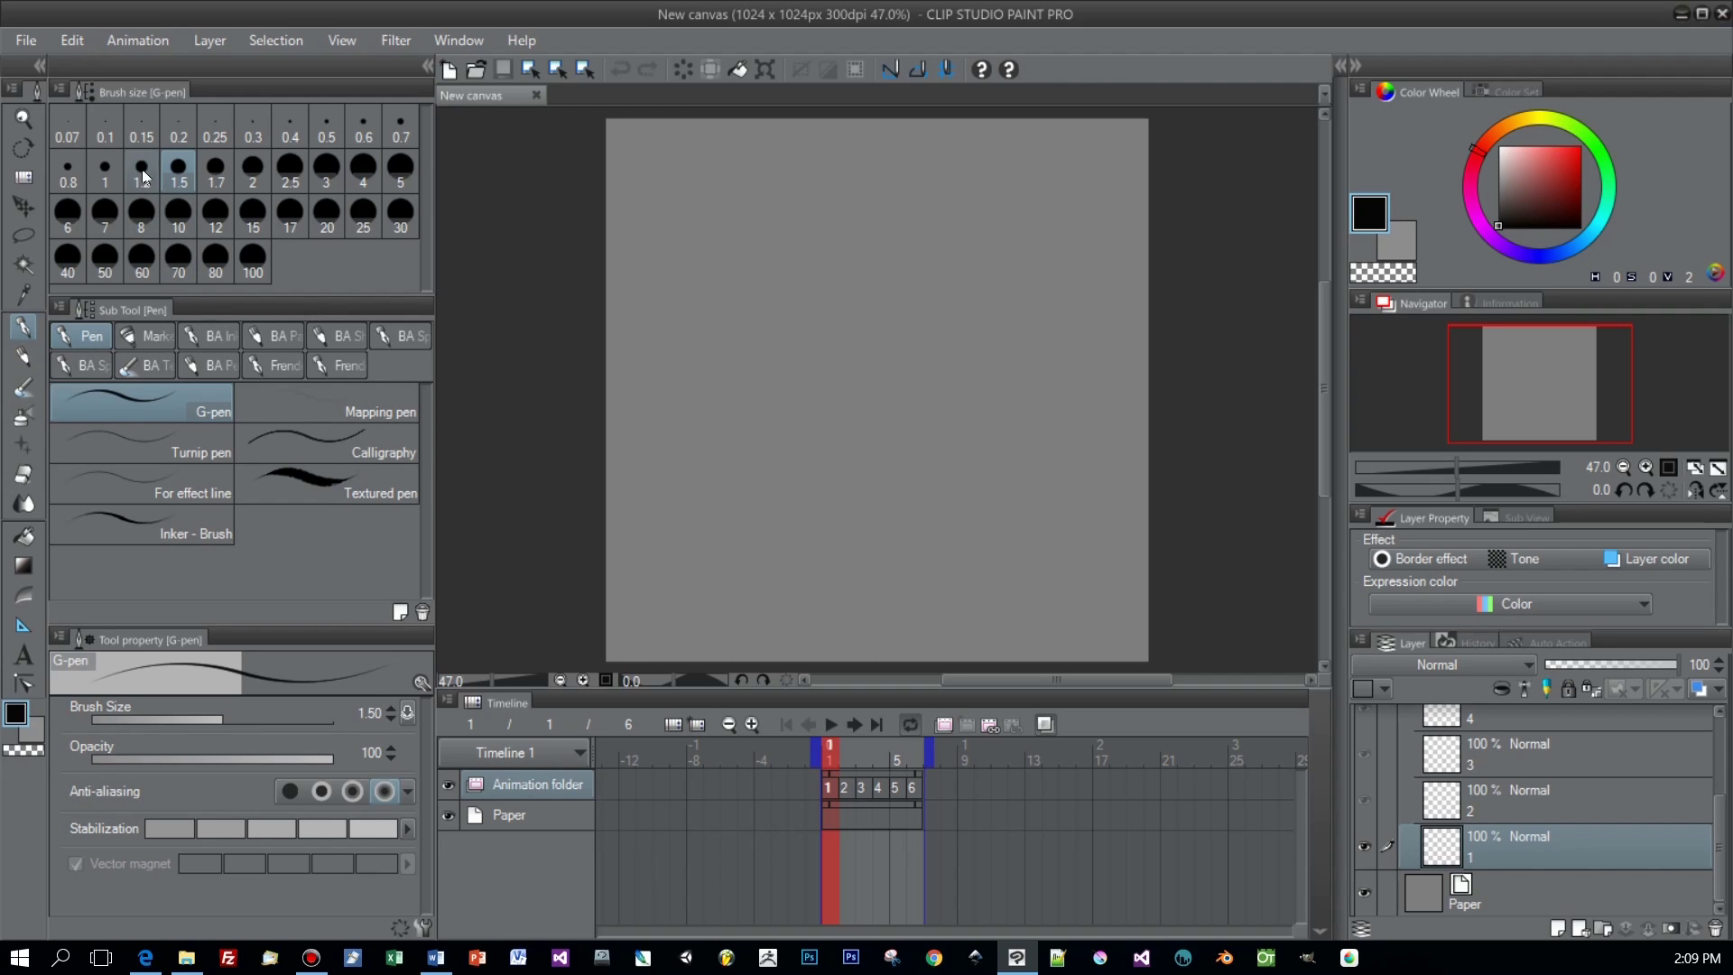
click(141, 169)
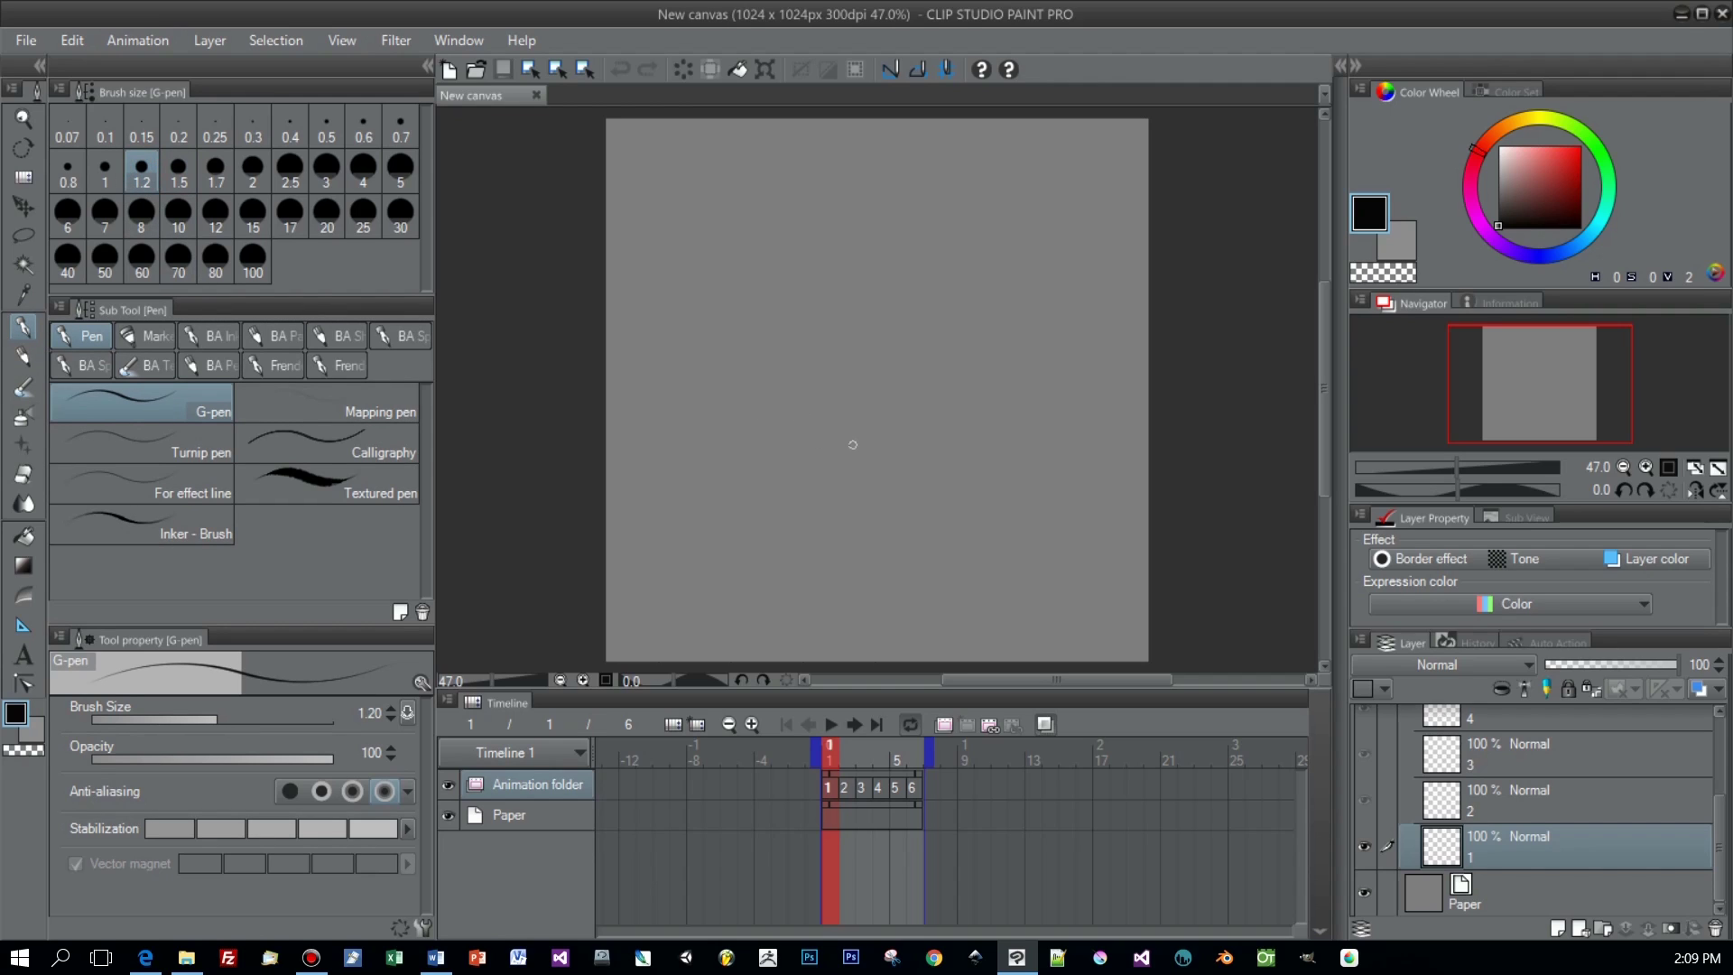
Step: Zoom in and draw the round eyes and an arched eyebrow on cel 1
scroll(818, 441, up, 1)
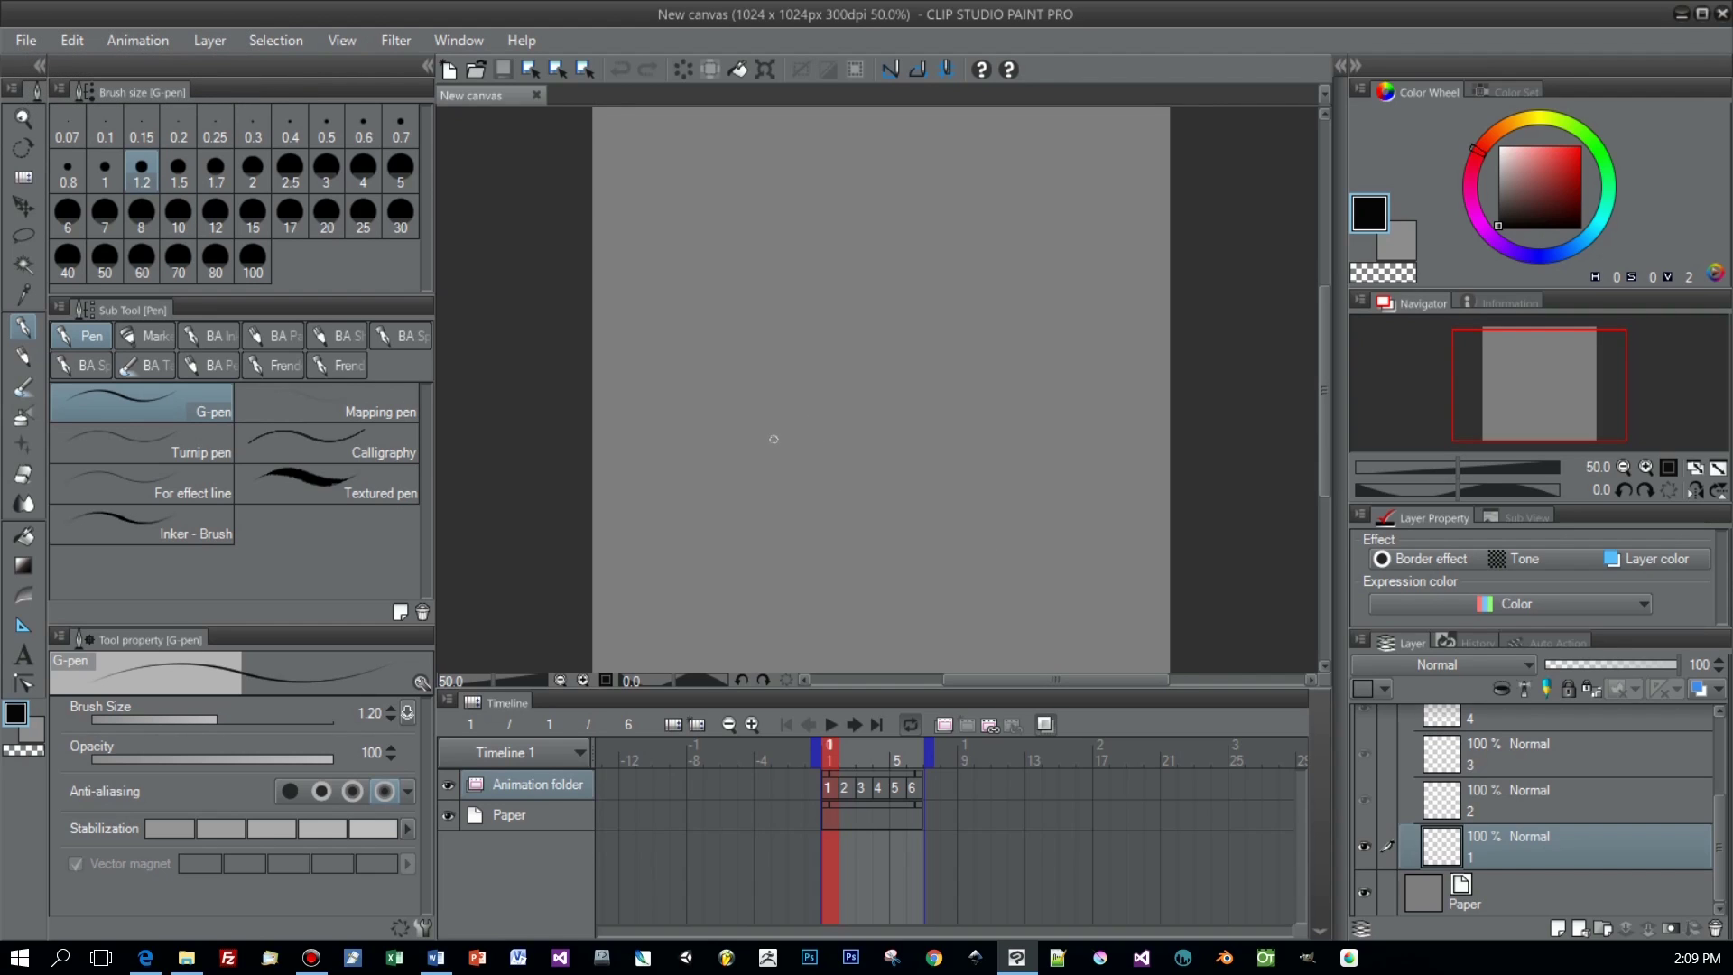
mouse_move(774, 438)
mouse_down()
mouse_move(767, 478)
mouse_move(800, 435)
mouse_move(780, 460)
mouse_move(824, 437)
mouse_move(835, 480)
mouse_move(848, 440)
mouse_move(830, 463)
mouse_up()
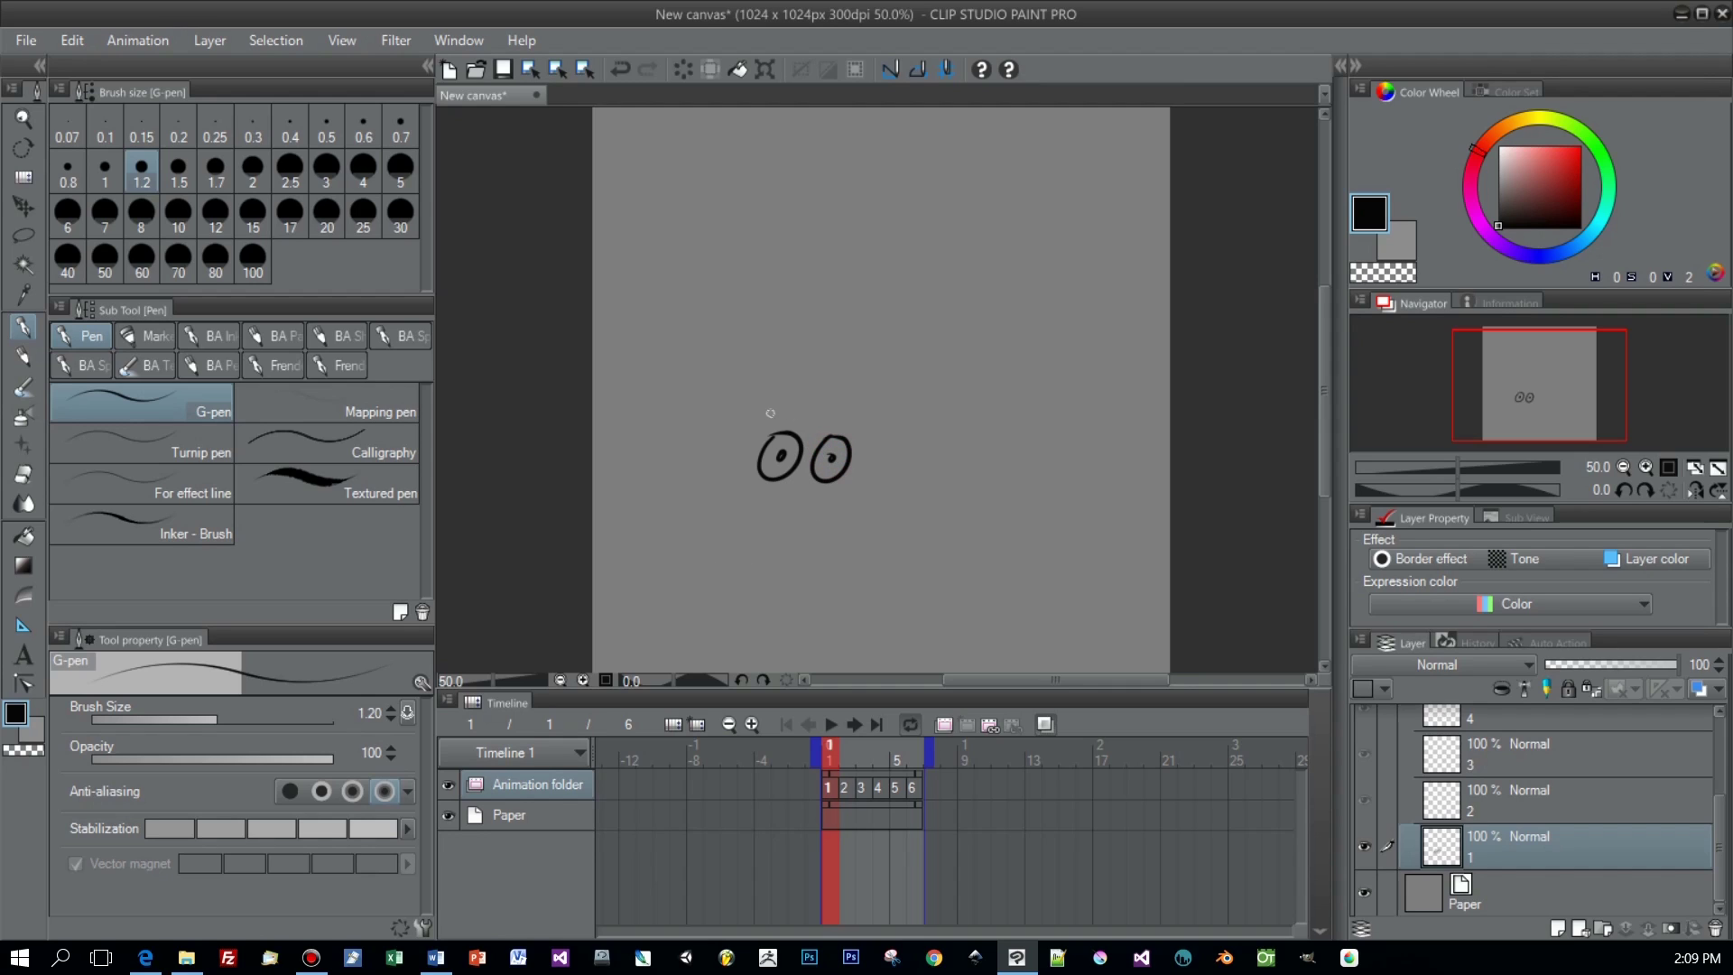
drag(769, 417, 861, 421)
Step: Draw the mouth and rework it into a thicker, curved smile
drag(774, 499, 811, 508)
drag(782, 505, 814, 507)
scroll(869, 627, up, 1)
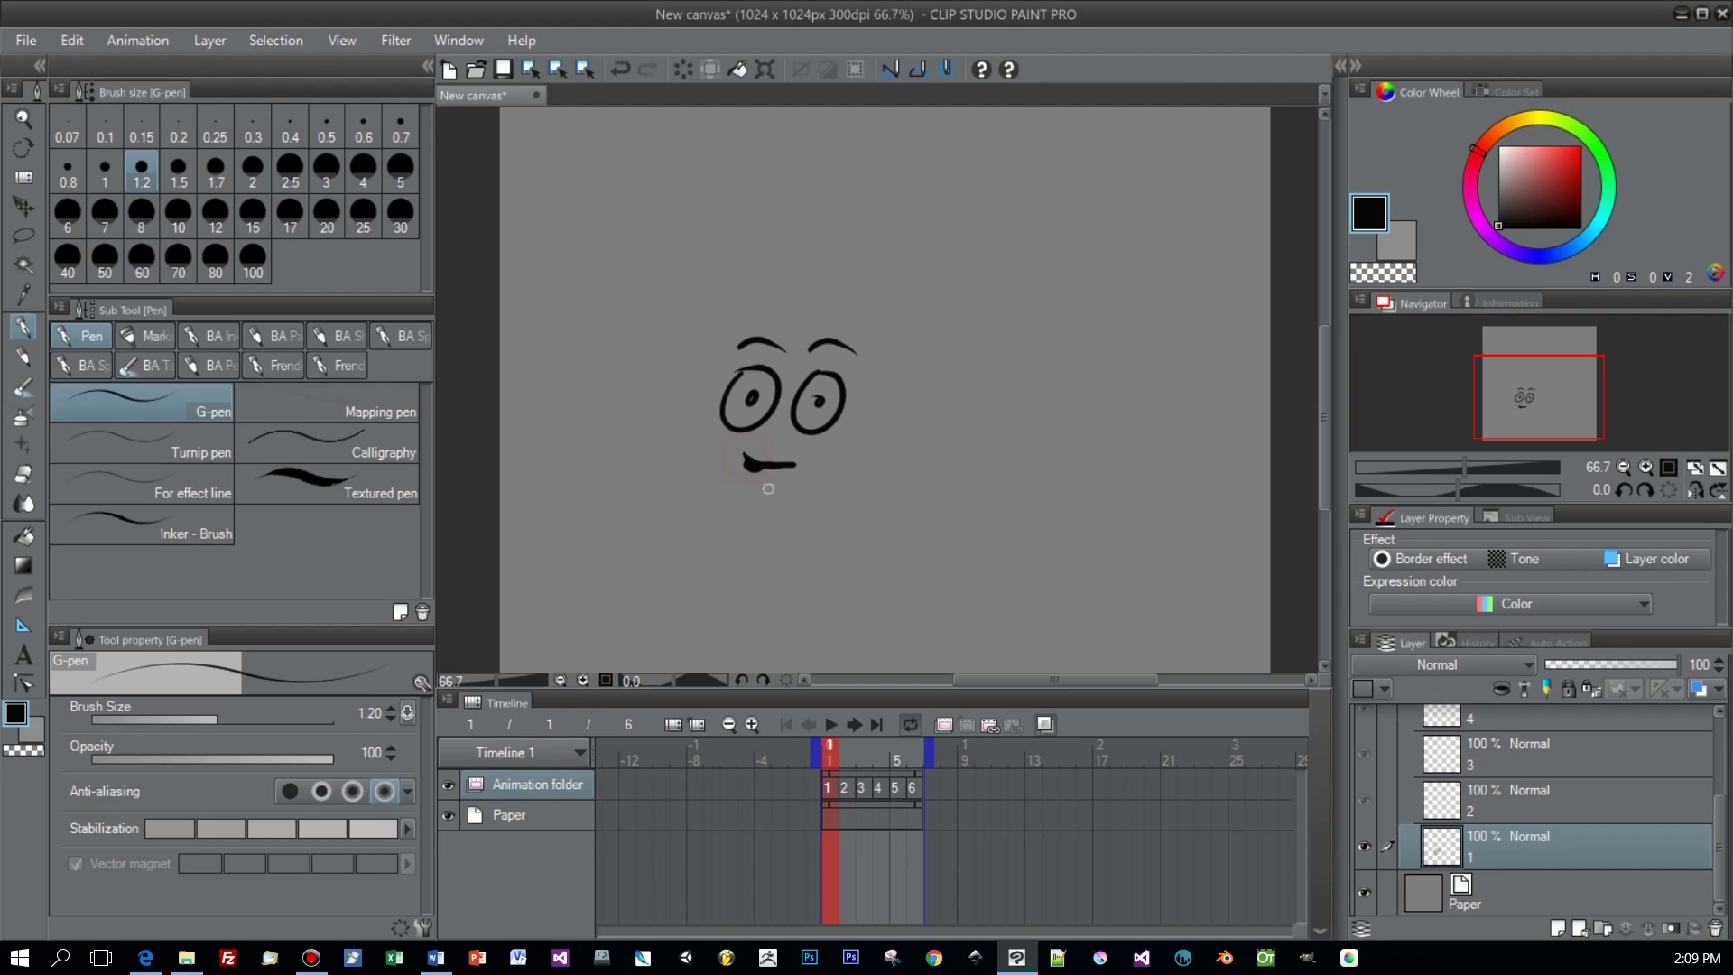
drag(757, 464, 806, 458)
mouse_move(748, 462)
mouse_down()
mouse_move(808, 459)
mouse_move(775, 471)
mouse_up()
click(853, 724)
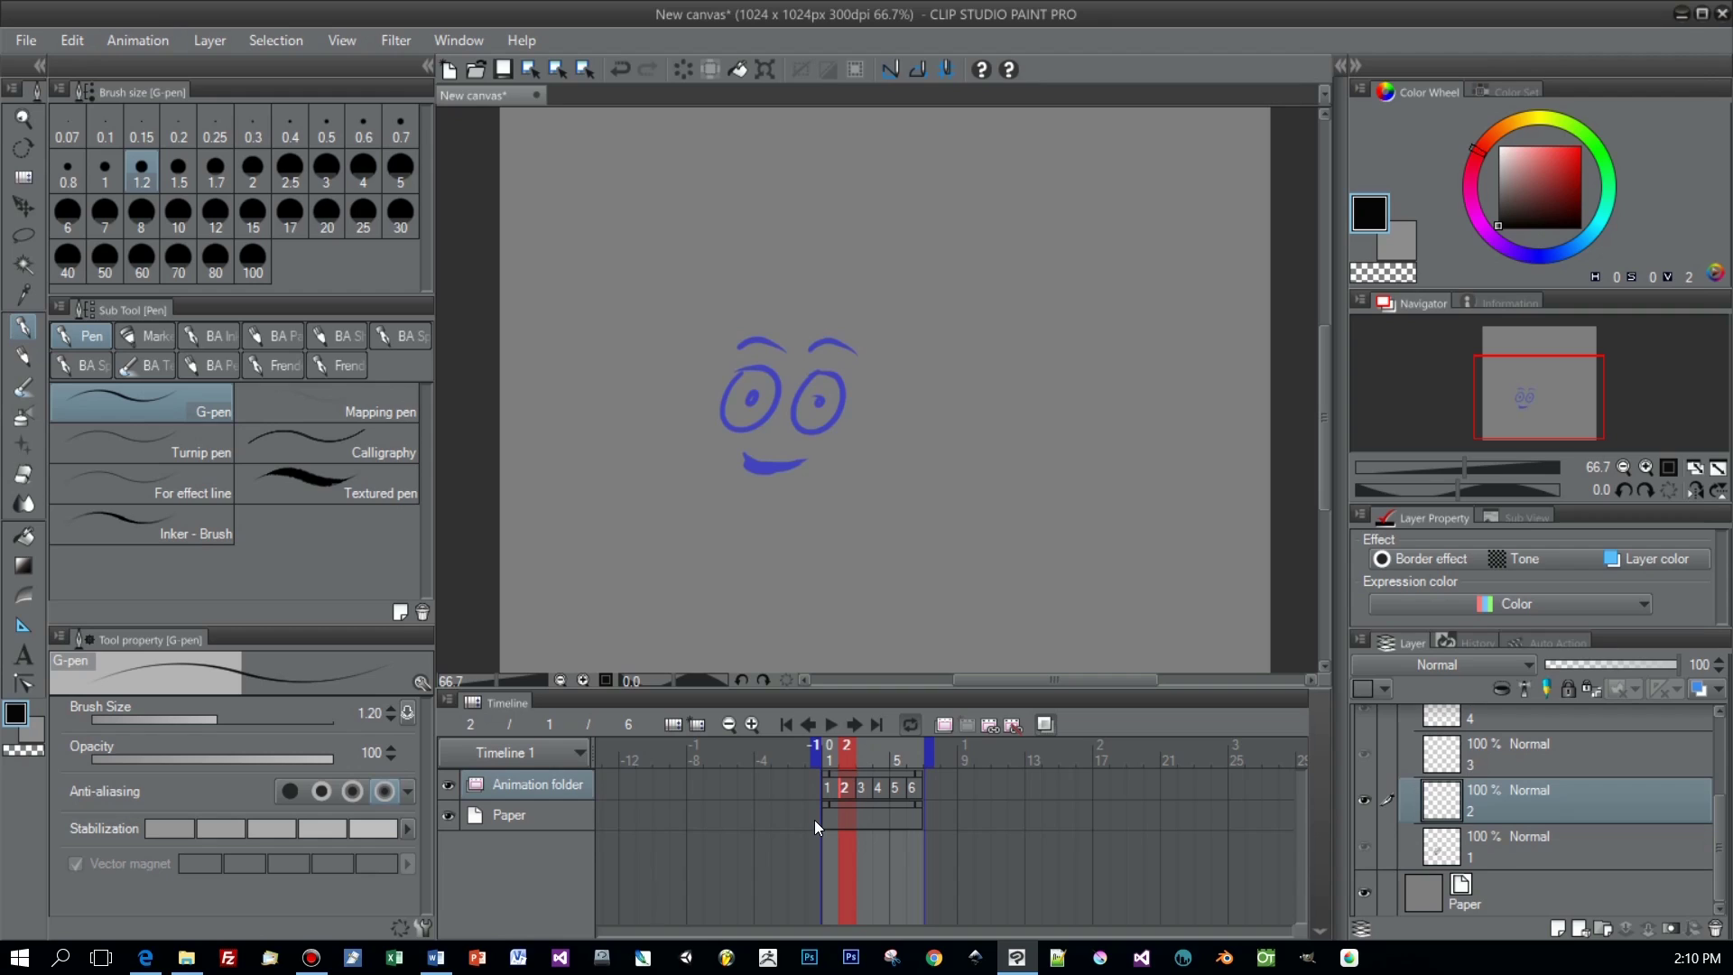
drag(809, 350, 858, 355)
key(ctrl+alt+z)
click(1513, 838)
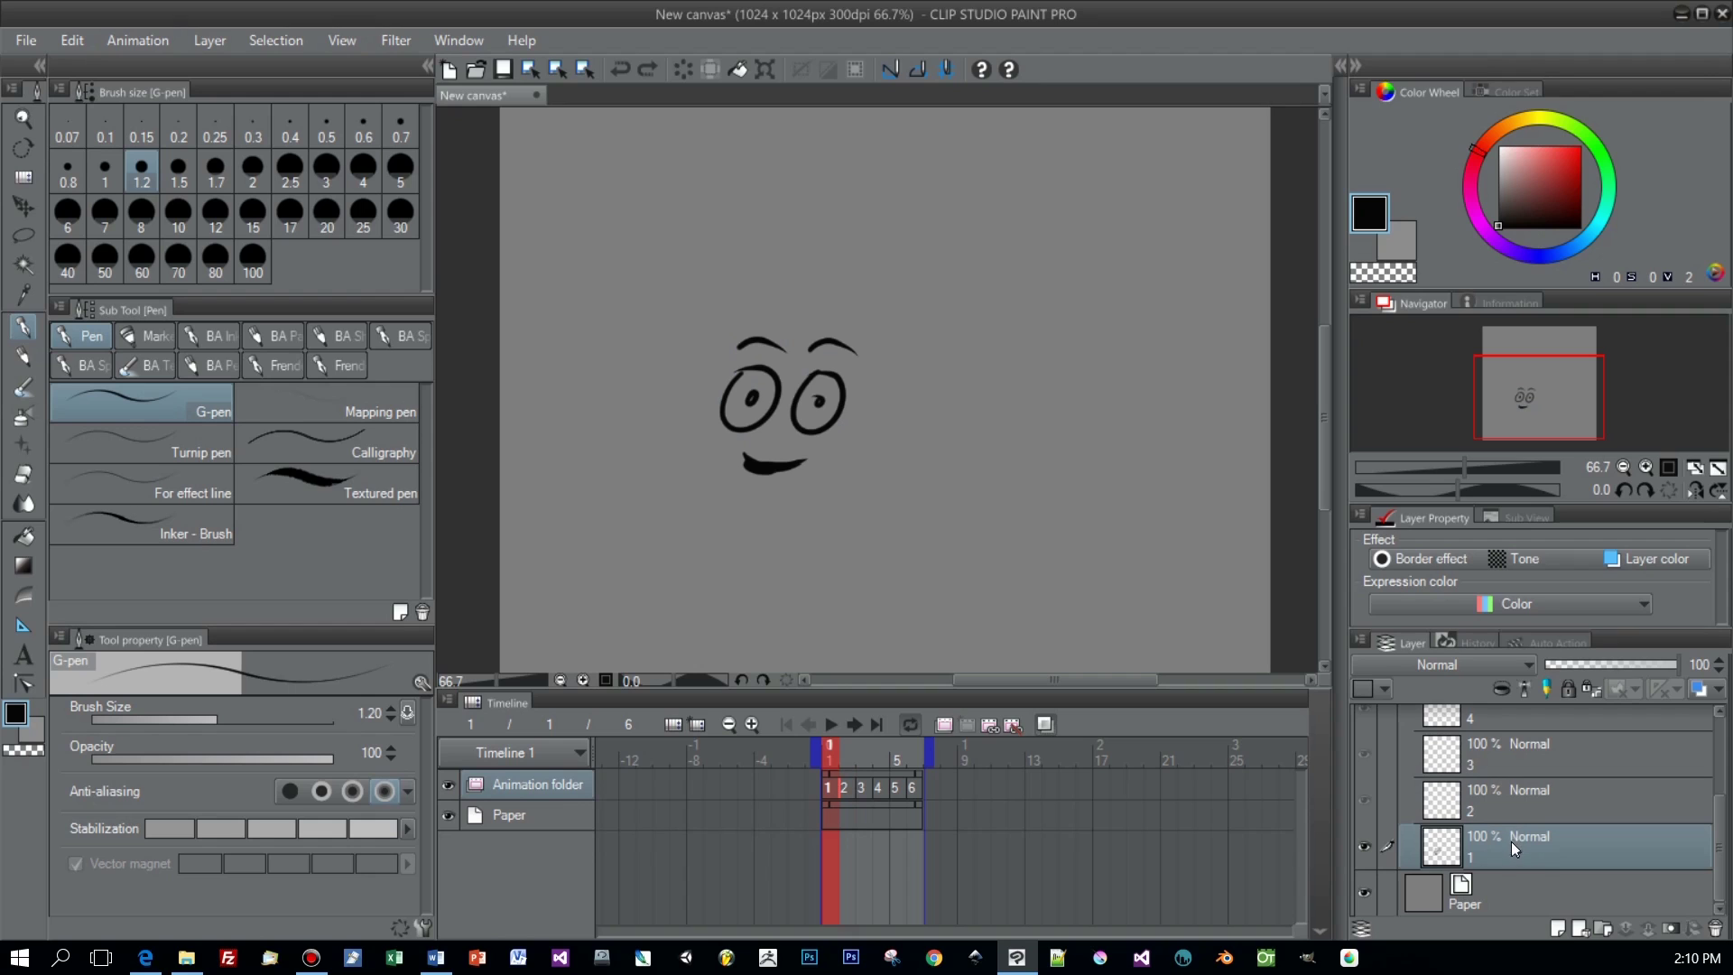
Step: Duplicate layer 1 as cel 1a and assign 1a to frame 2 via Specify cells
right_click(1512, 841)
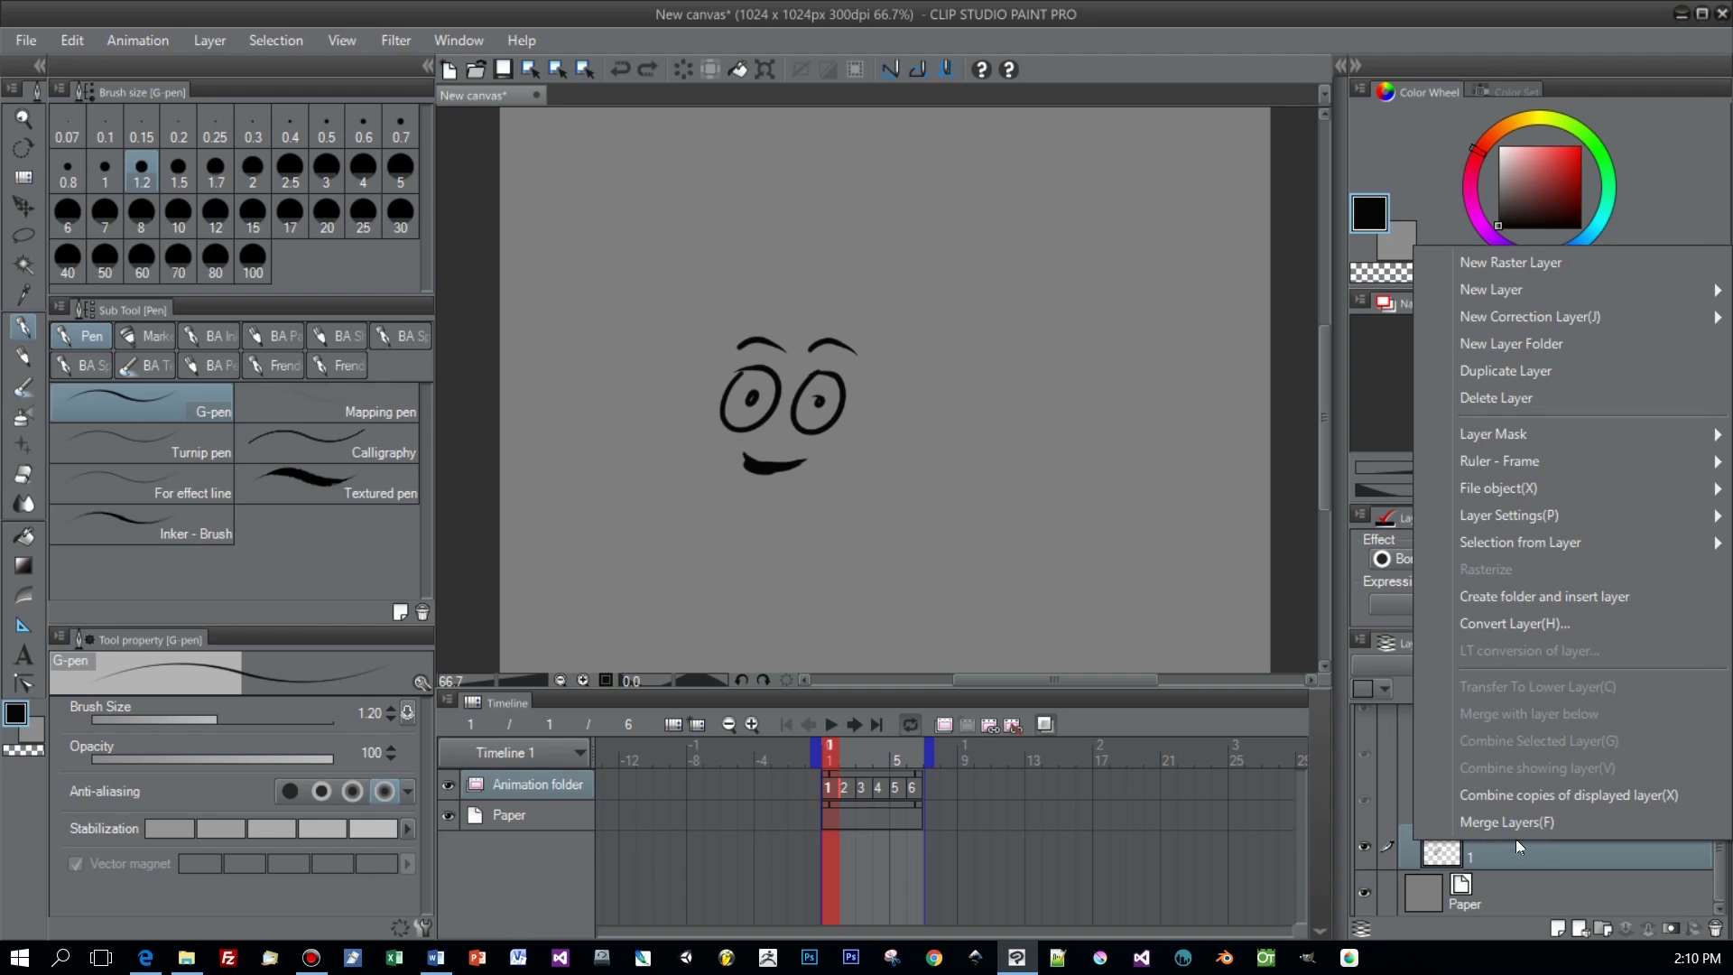
click(1545, 381)
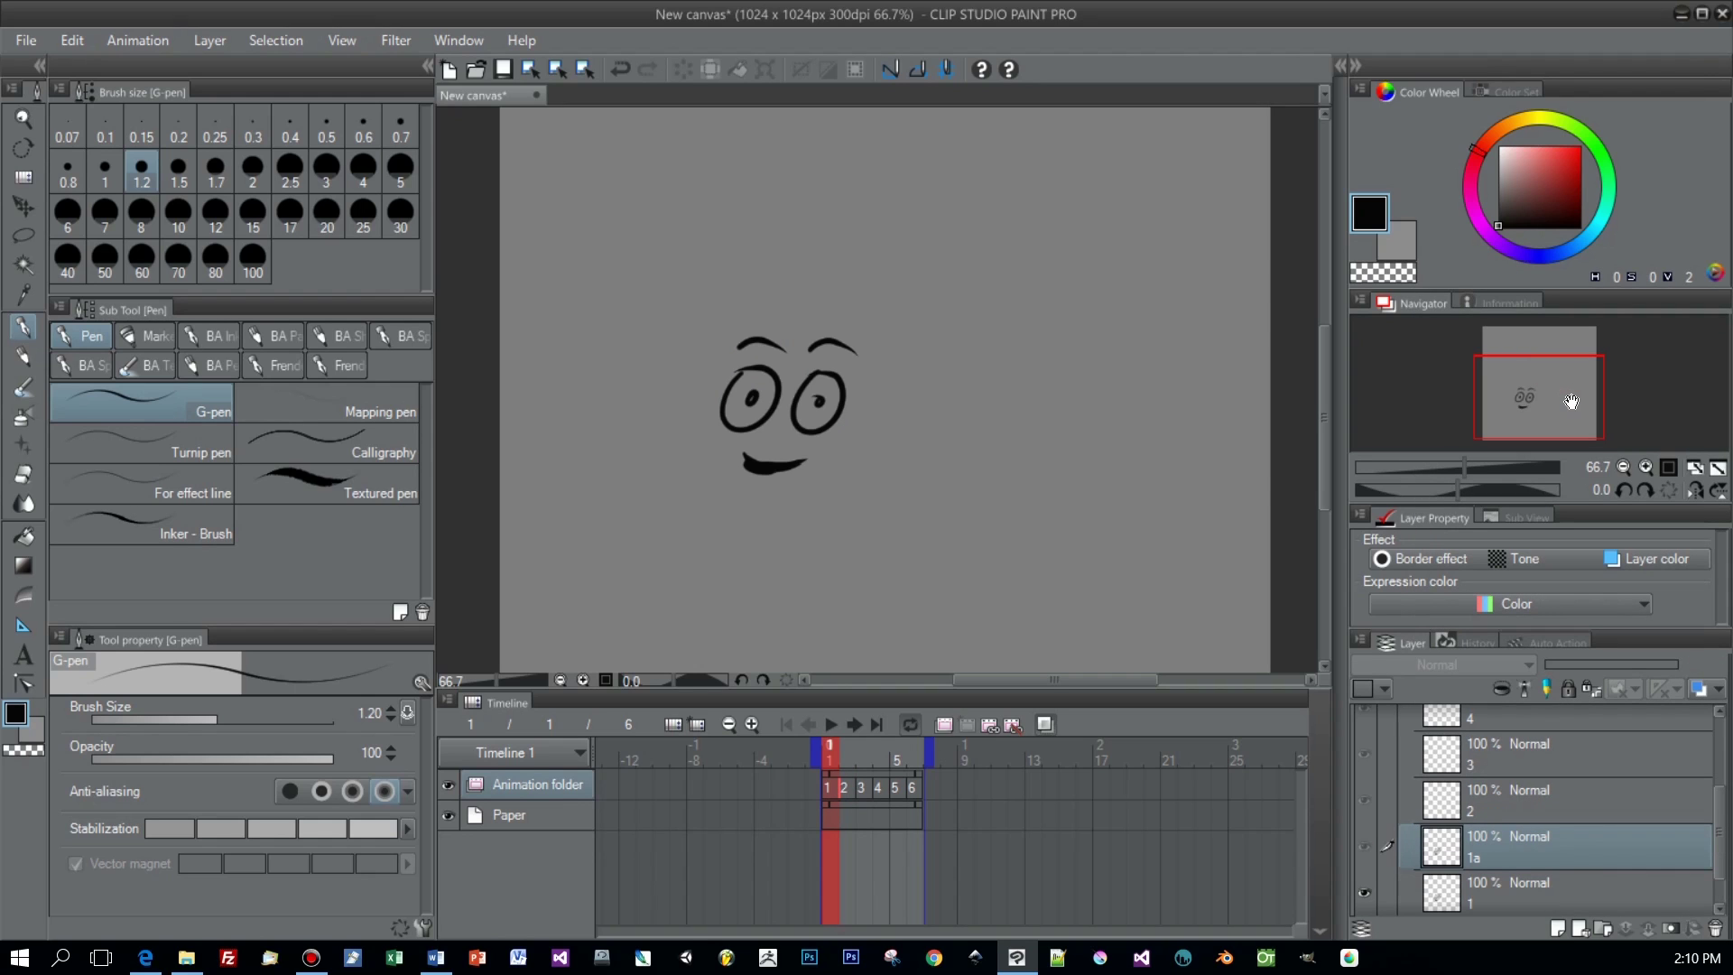
click(845, 787)
click(989, 726)
click(727, 397)
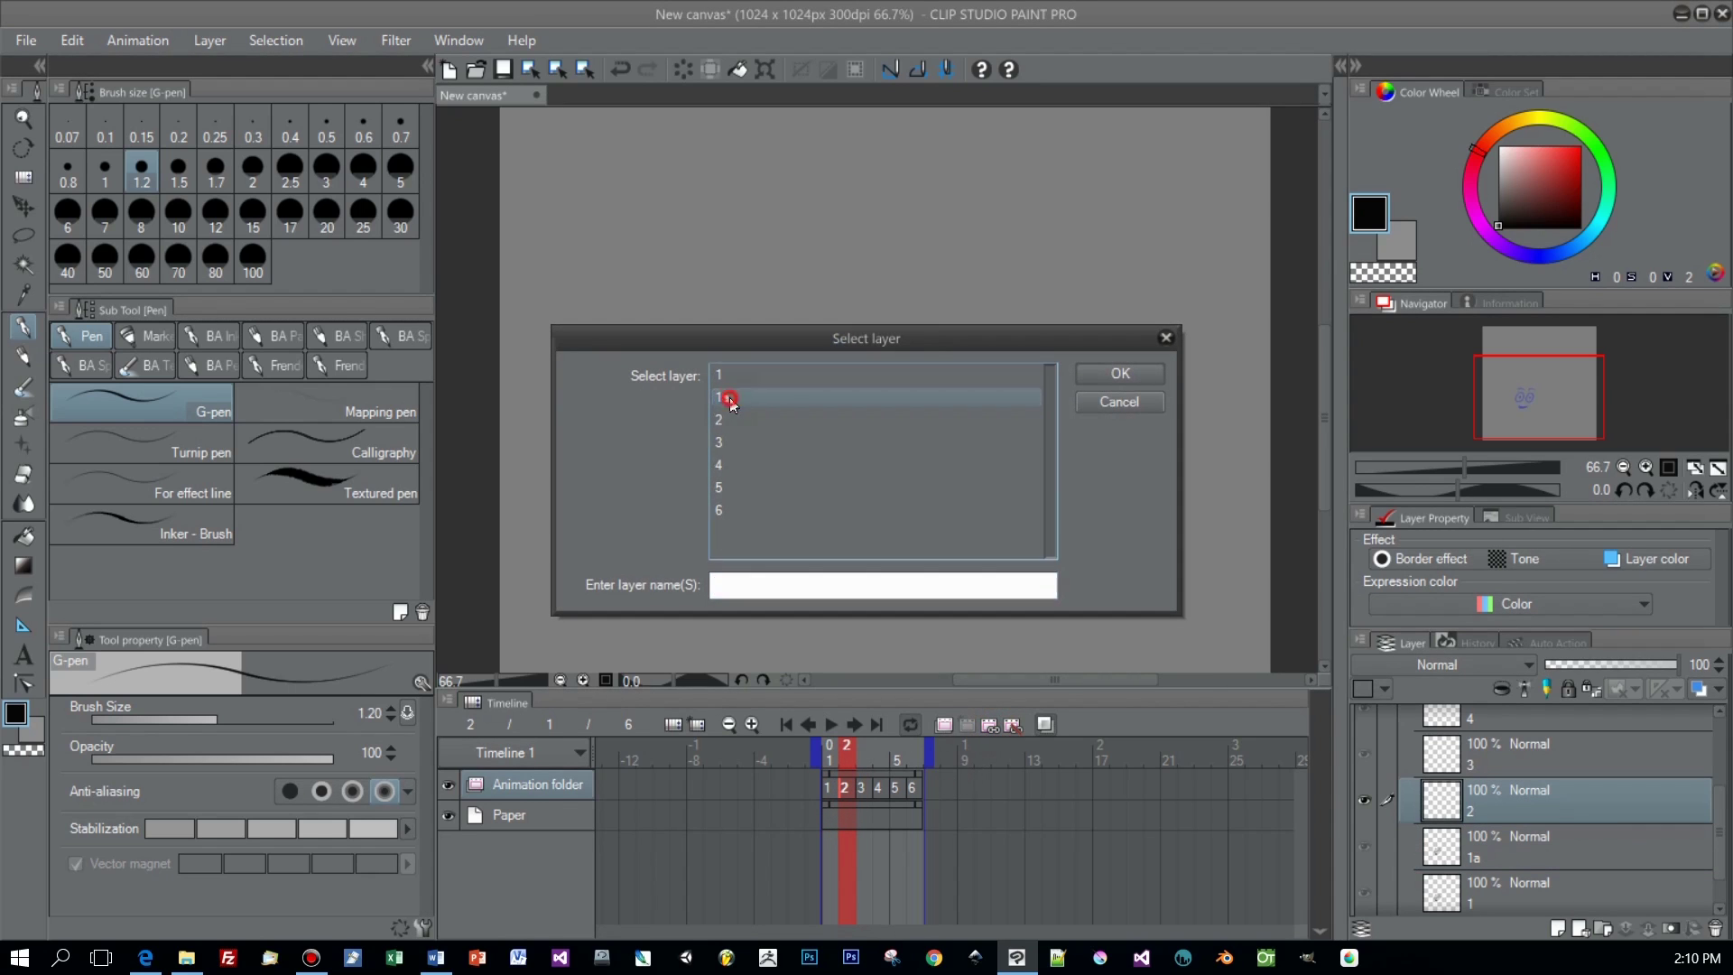
click(1121, 373)
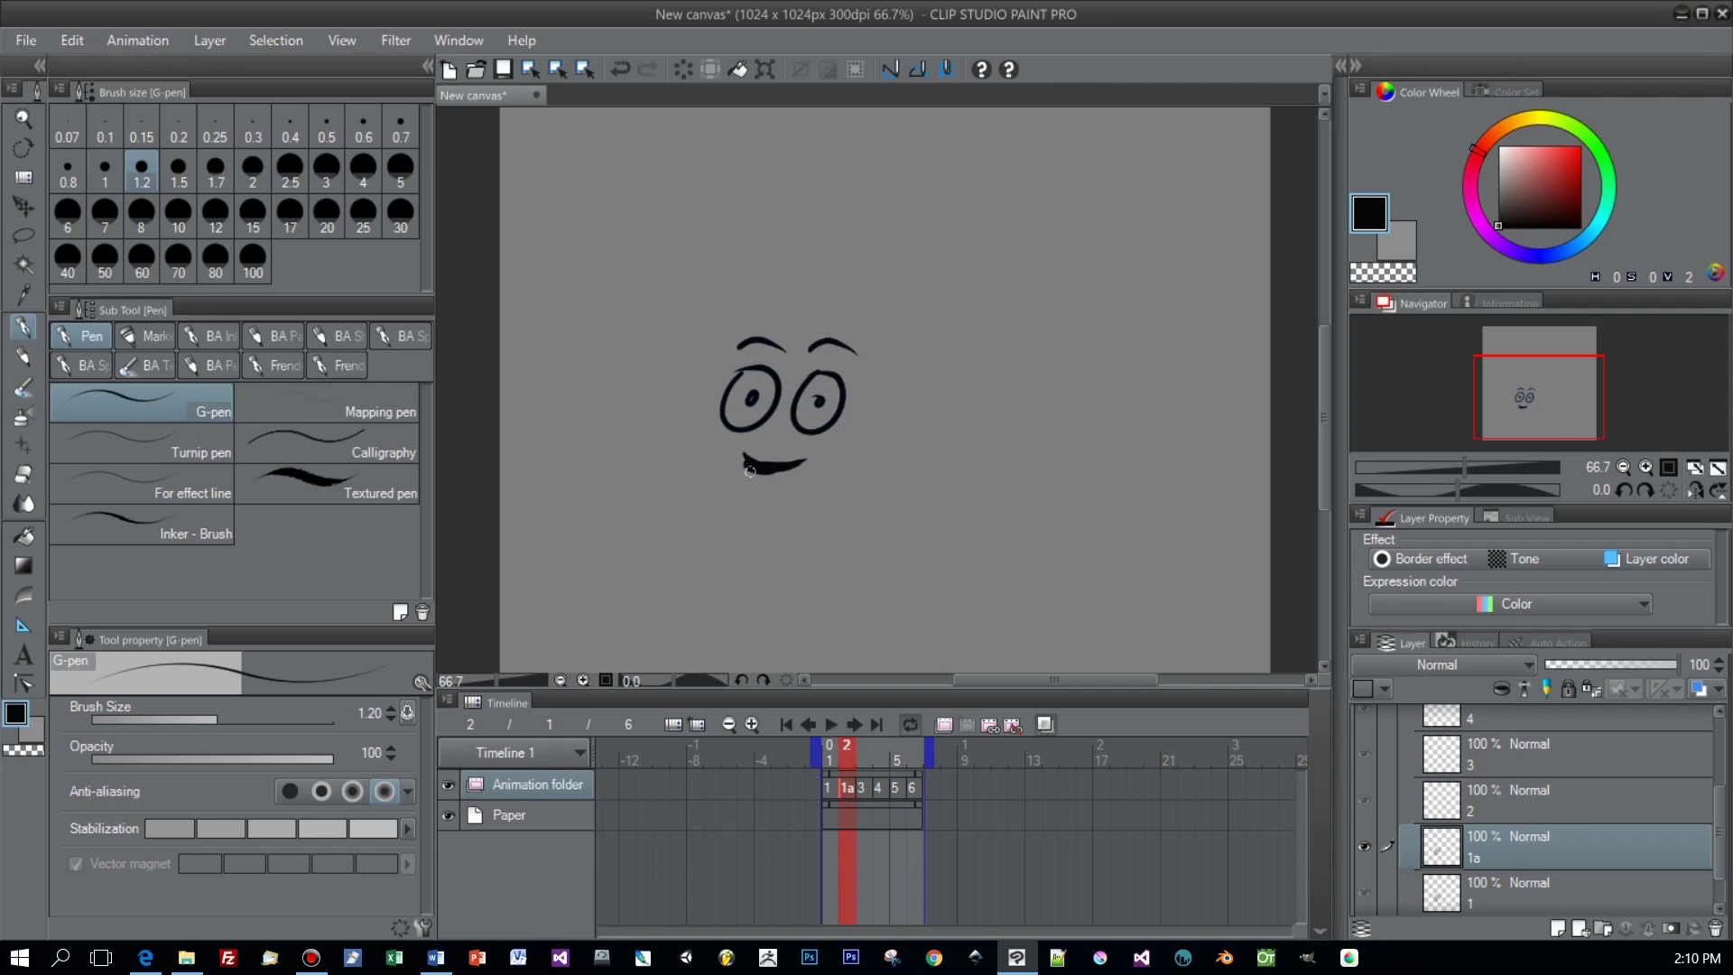
Step: Thicken the smile on cel 1a and erase its eyebrows
drag(761, 472, 799, 468)
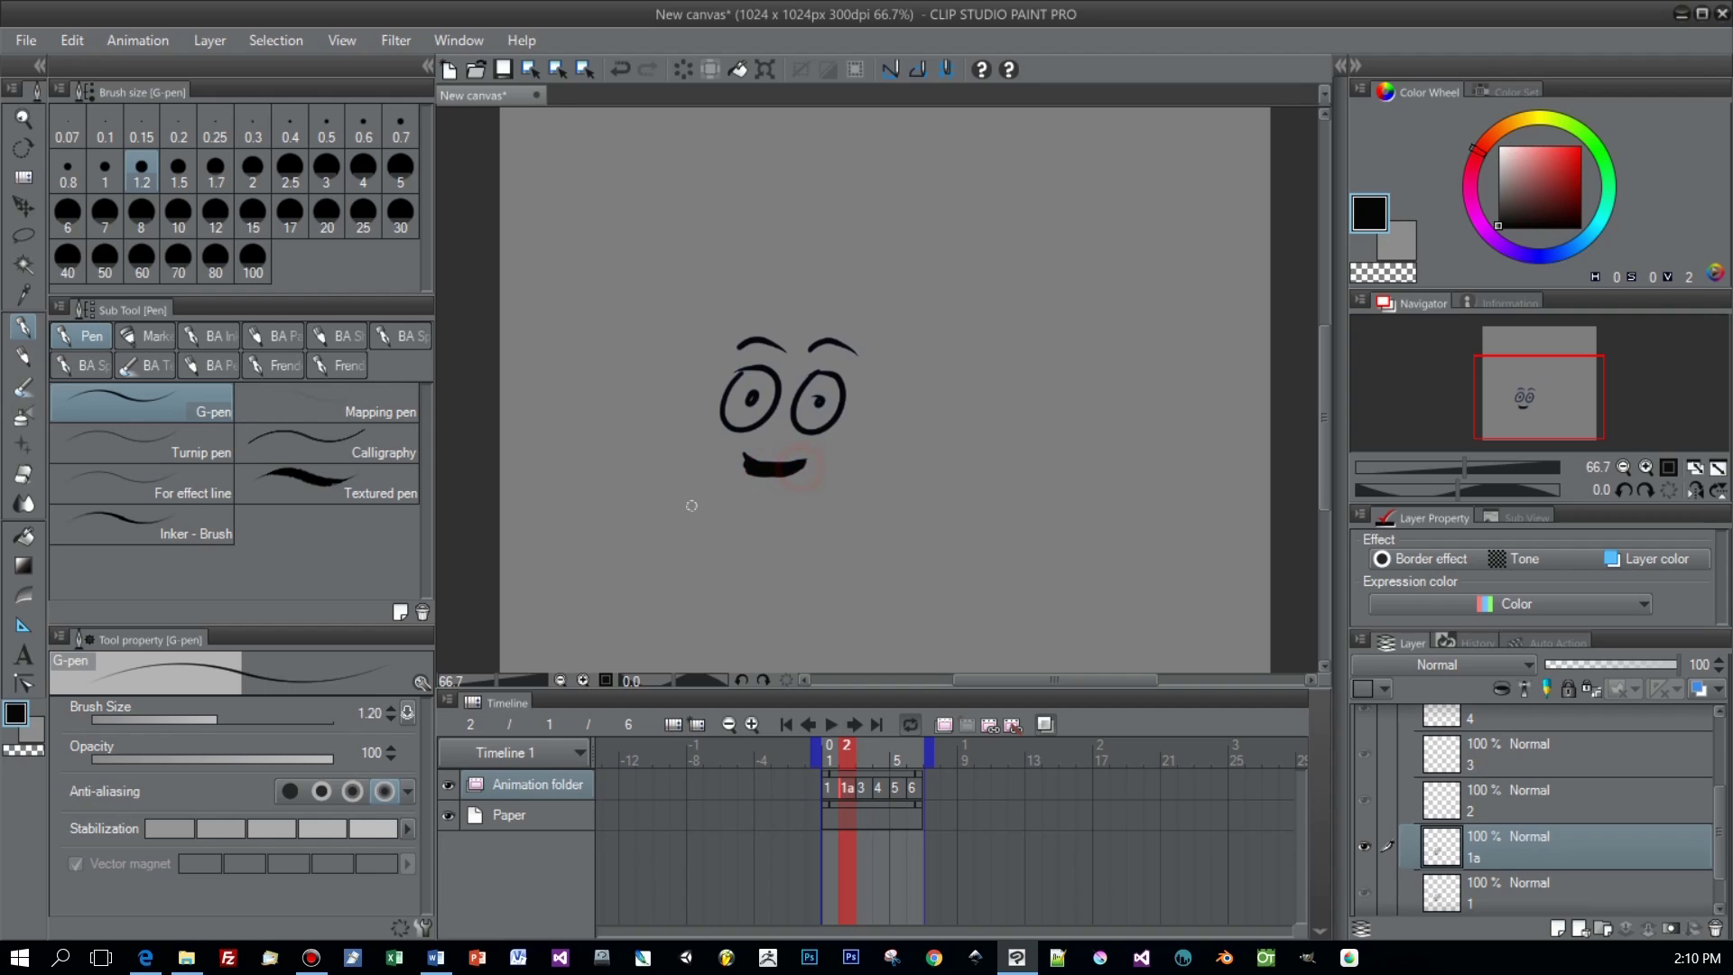
click(744, 459)
key(e)
drag(739, 344, 856, 350)
Step: Redraw the eyebrows higher with the G-pen and fill a larger right pupil
key(p)
drag(735, 340, 855, 348)
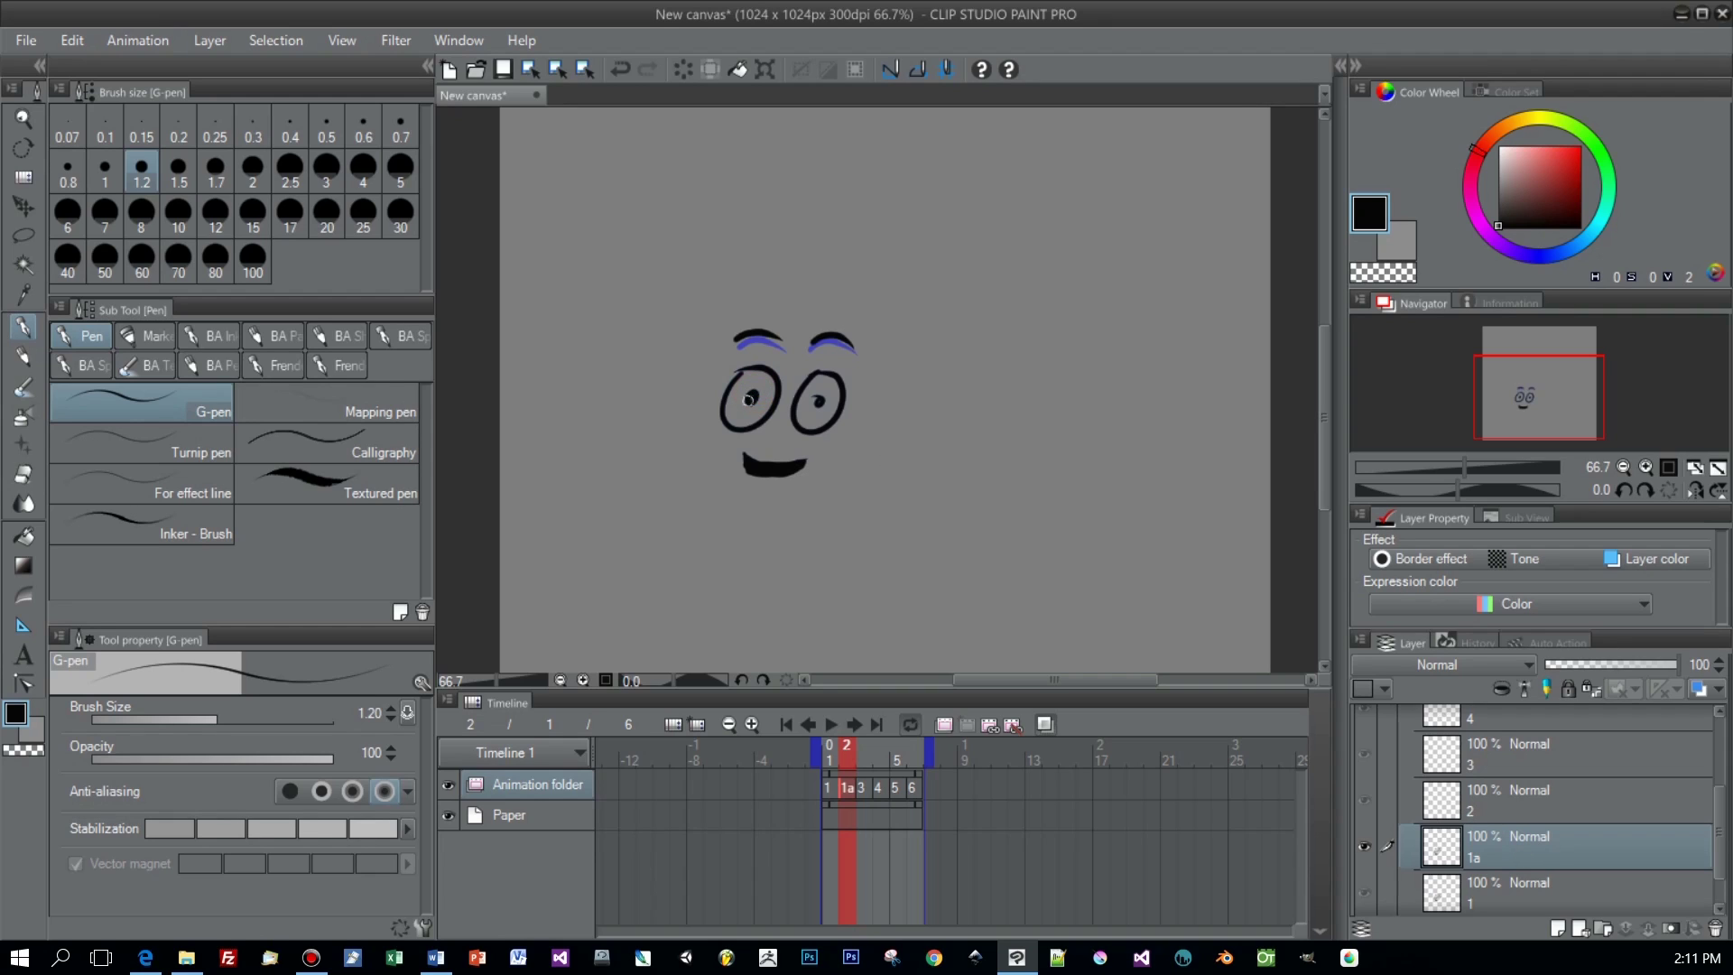
drag(815, 398, 822, 401)
Step: Duplicate cel 1a as 1b and assign 1b to frame 3
right_click(1535, 843)
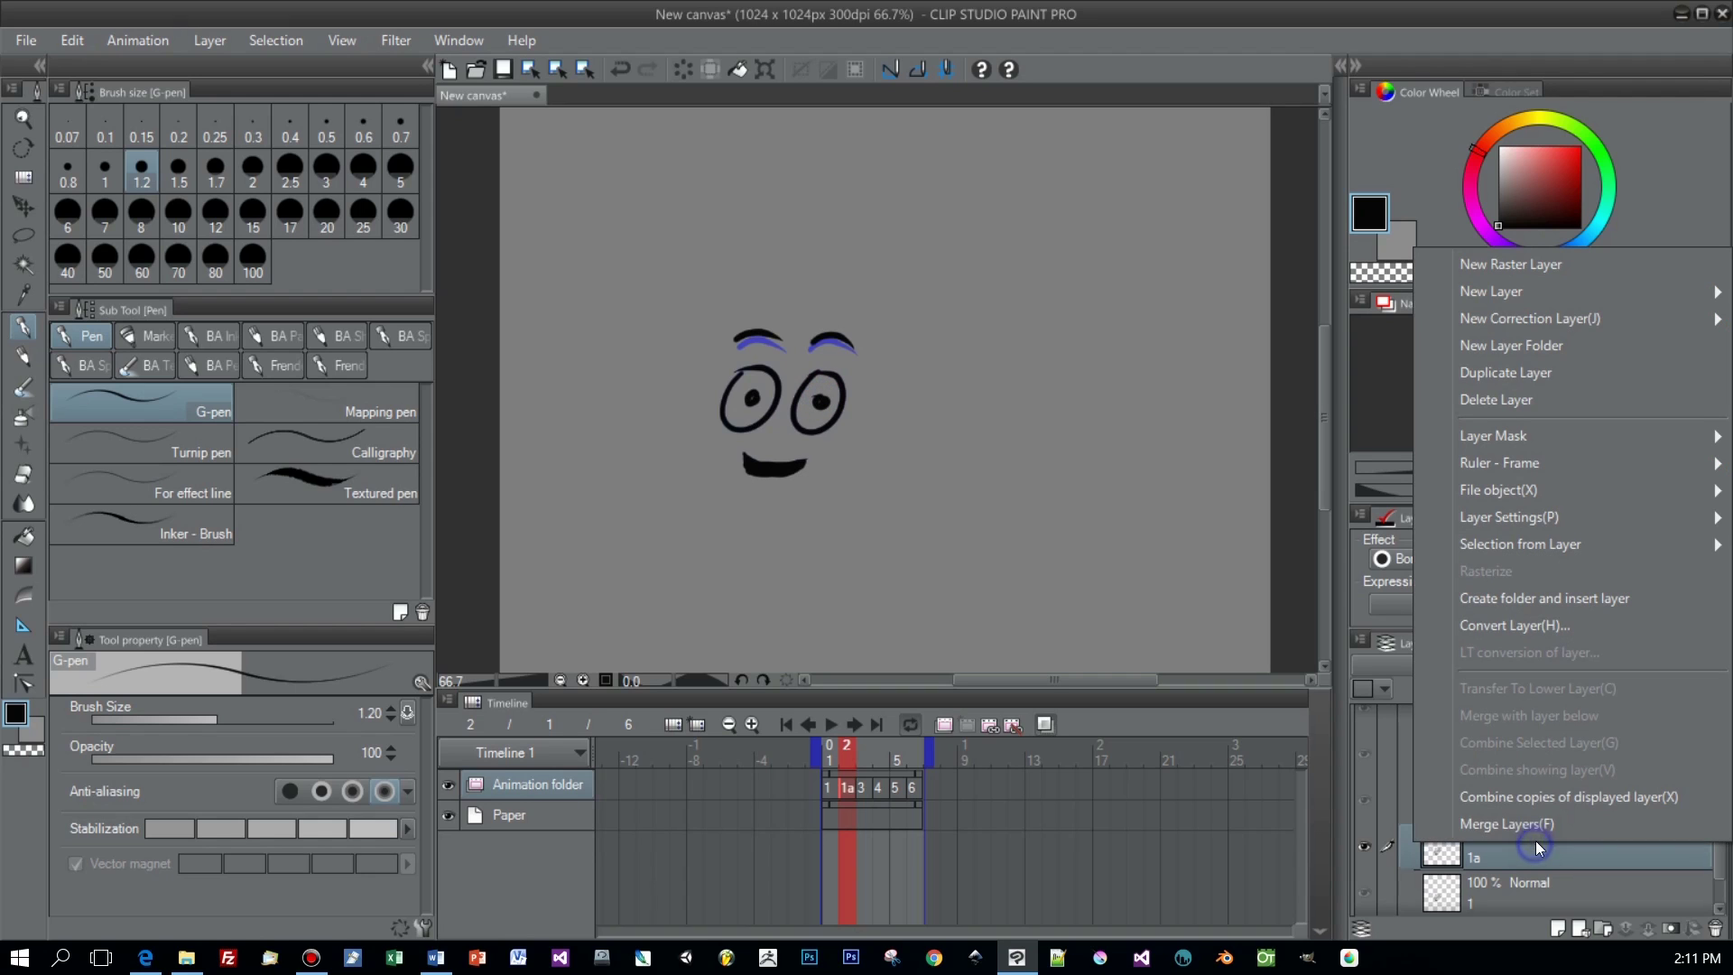
click(1525, 372)
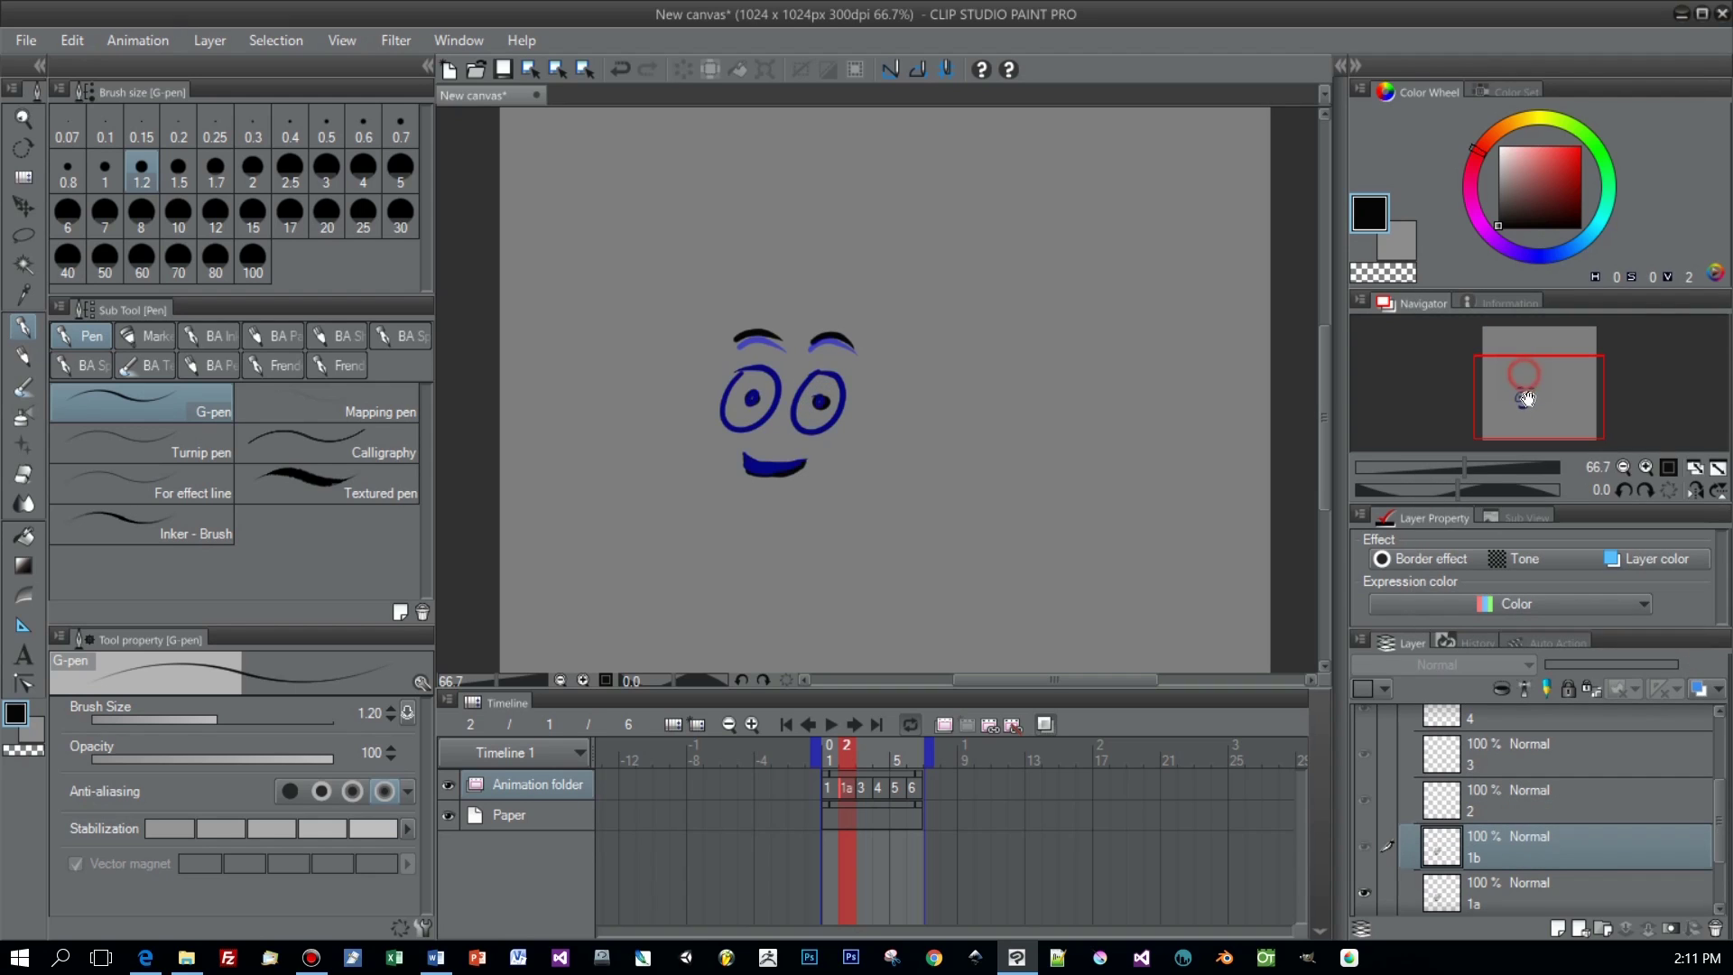
click(861, 788)
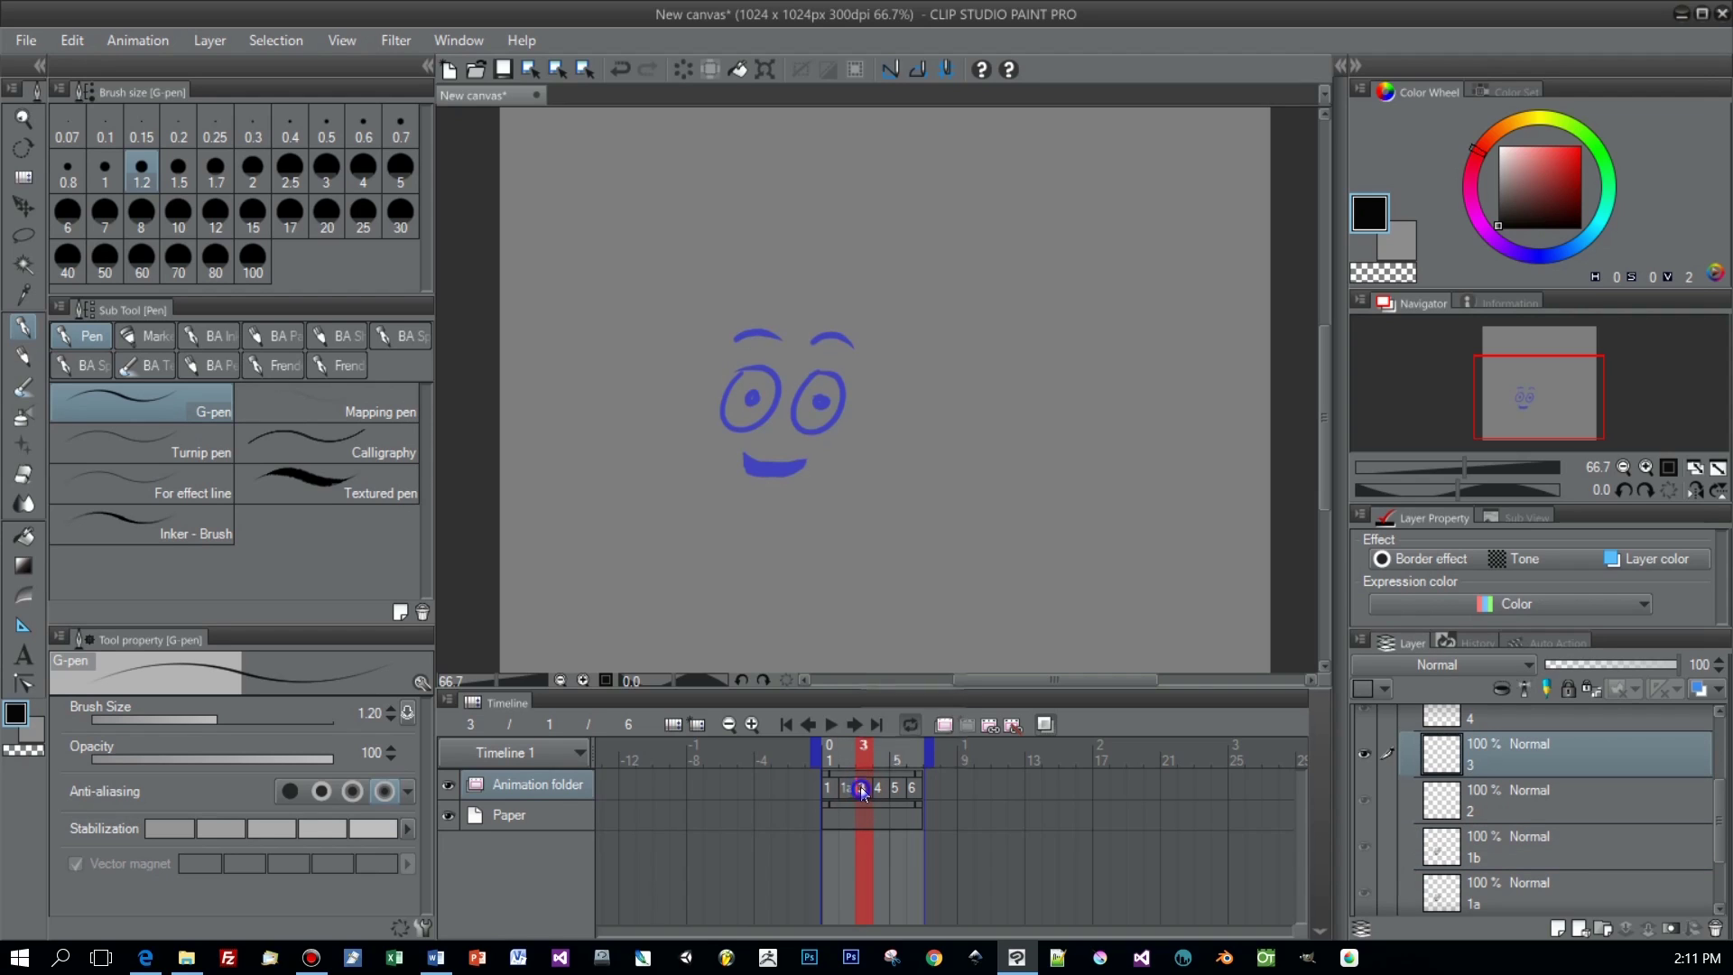
click(860, 787)
click(896, 644)
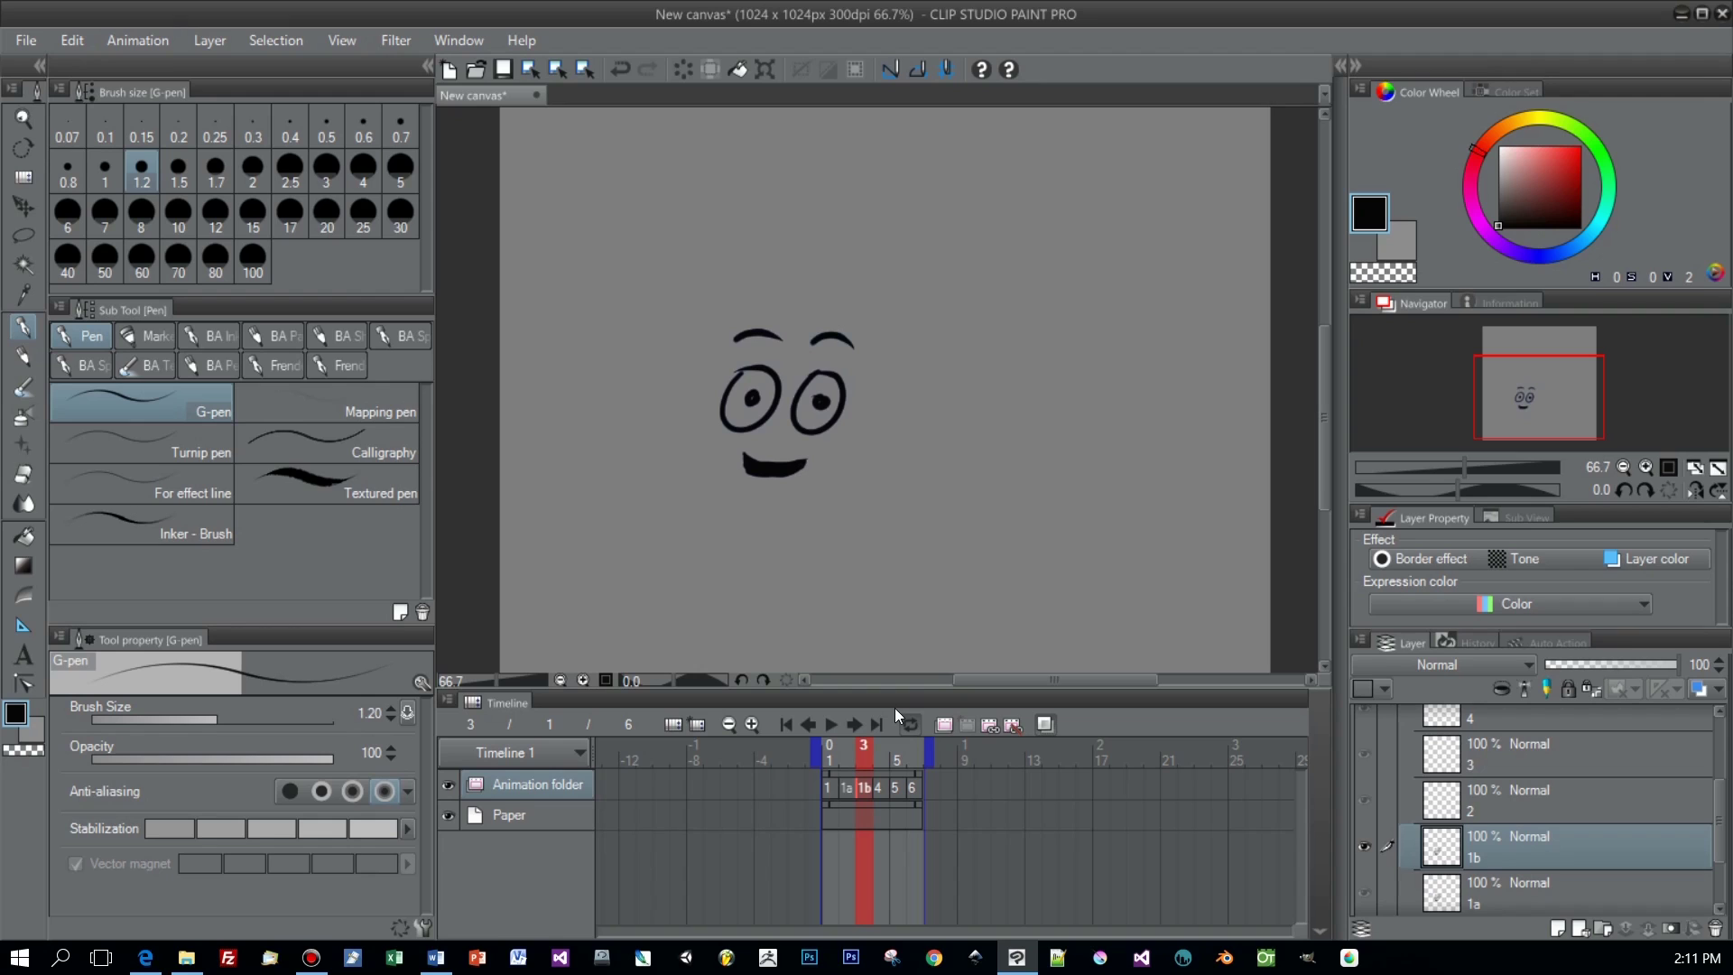
Step: Erase the eyebrows on cel 1b, then ink a filled pupil and a fuller mouth
key(e)
mouse_move(736, 337)
mouse_down()
mouse_move(734, 341)
mouse_move(859, 346)
mouse_move(734, 329)
mouse_move(855, 335)
mouse_up()
key(p)
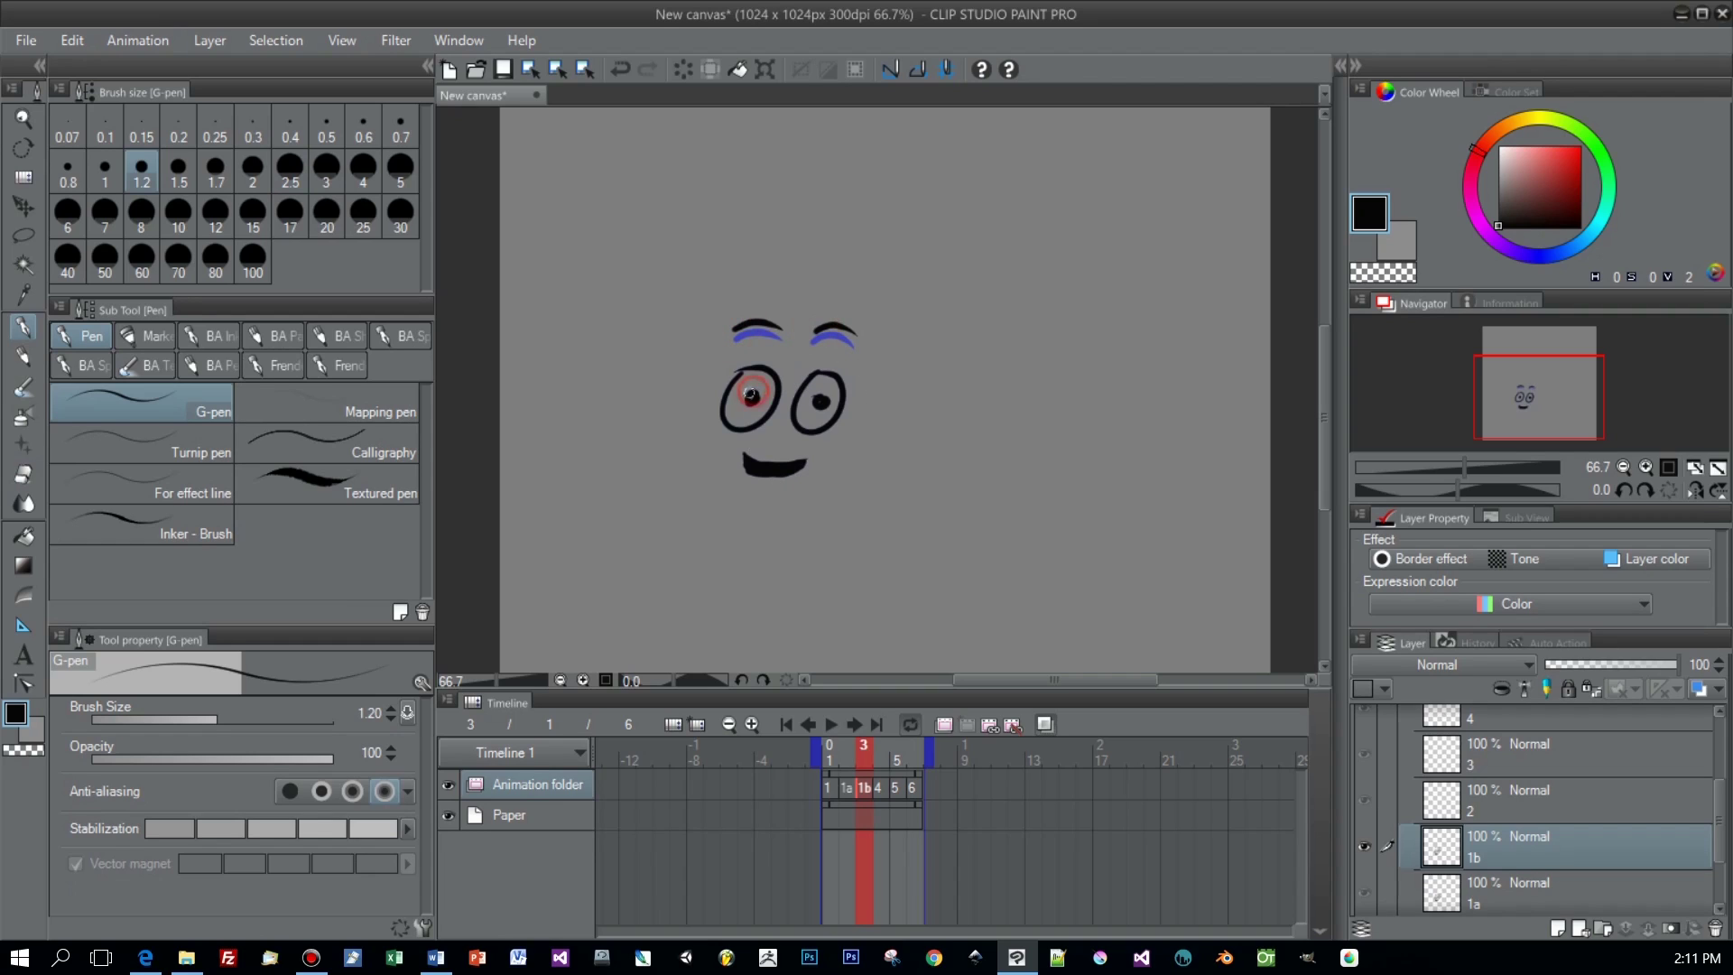
drag(820, 401, 831, 405)
mouse_move(751, 470)
mouse_down()
mouse_move(795, 467)
mouse_move(754, 476)
mouse_move(745, 456)
mouse_move(751, 479)
mouse_up()
right_click(1509, 850)
Step: Duplicate cel 1b as 1c and assign 1c to frame 4
click(1515, 381)
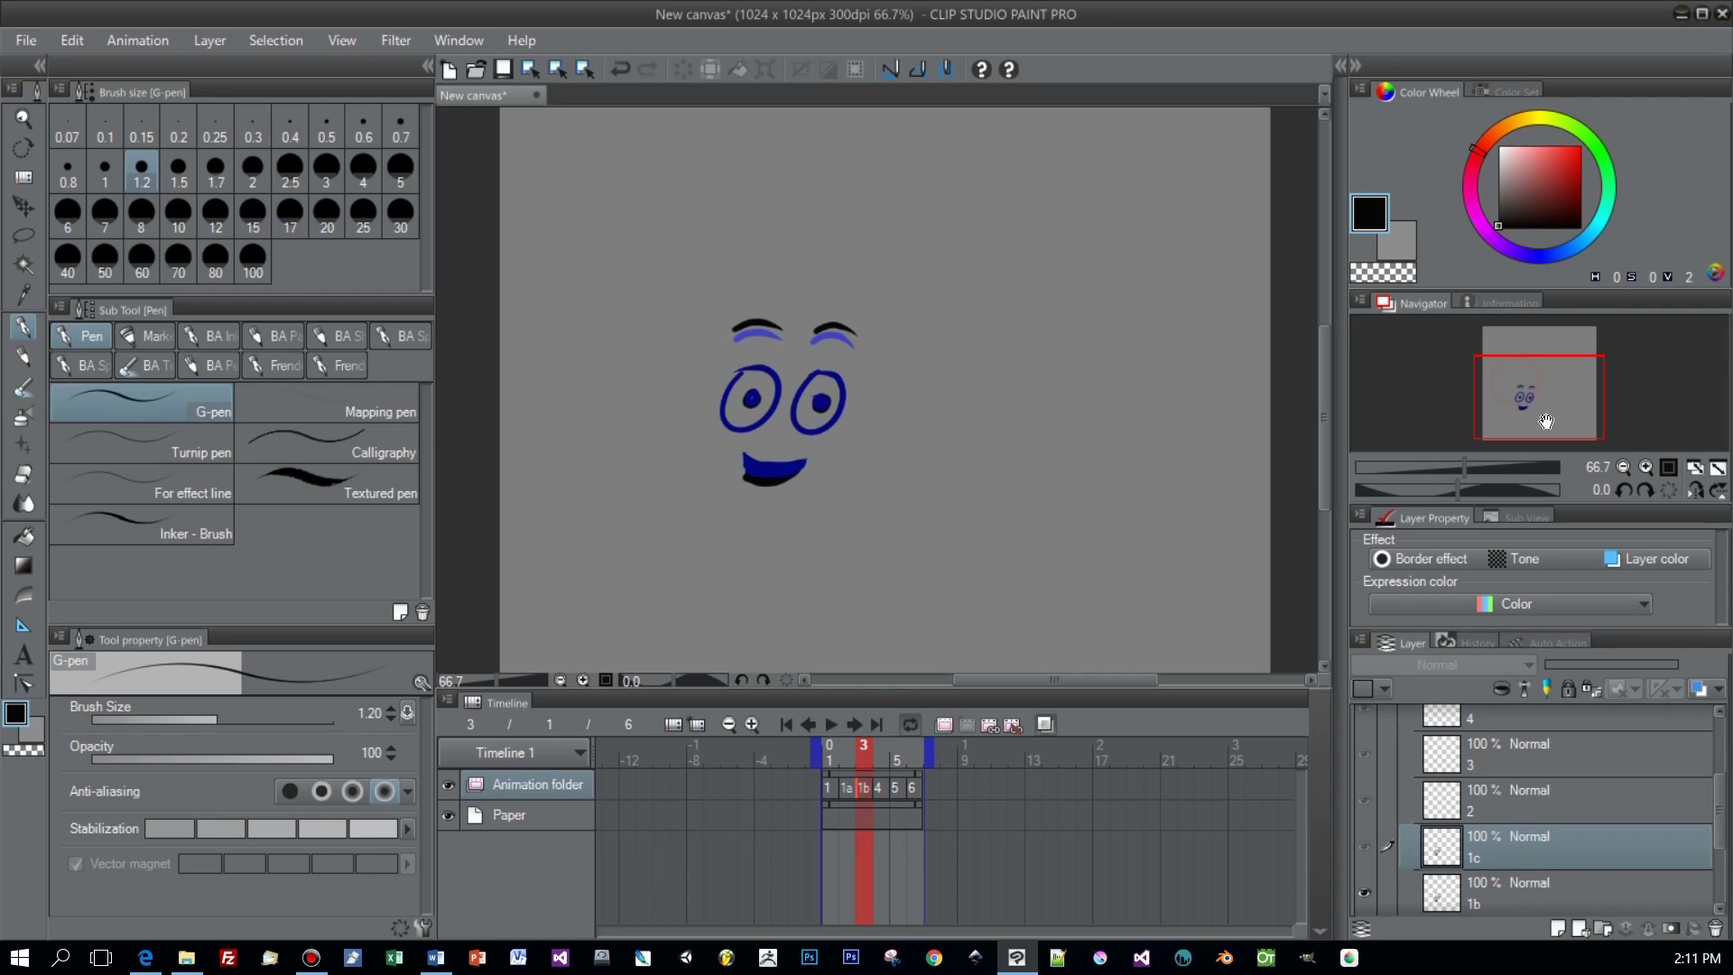
click(880, 789)
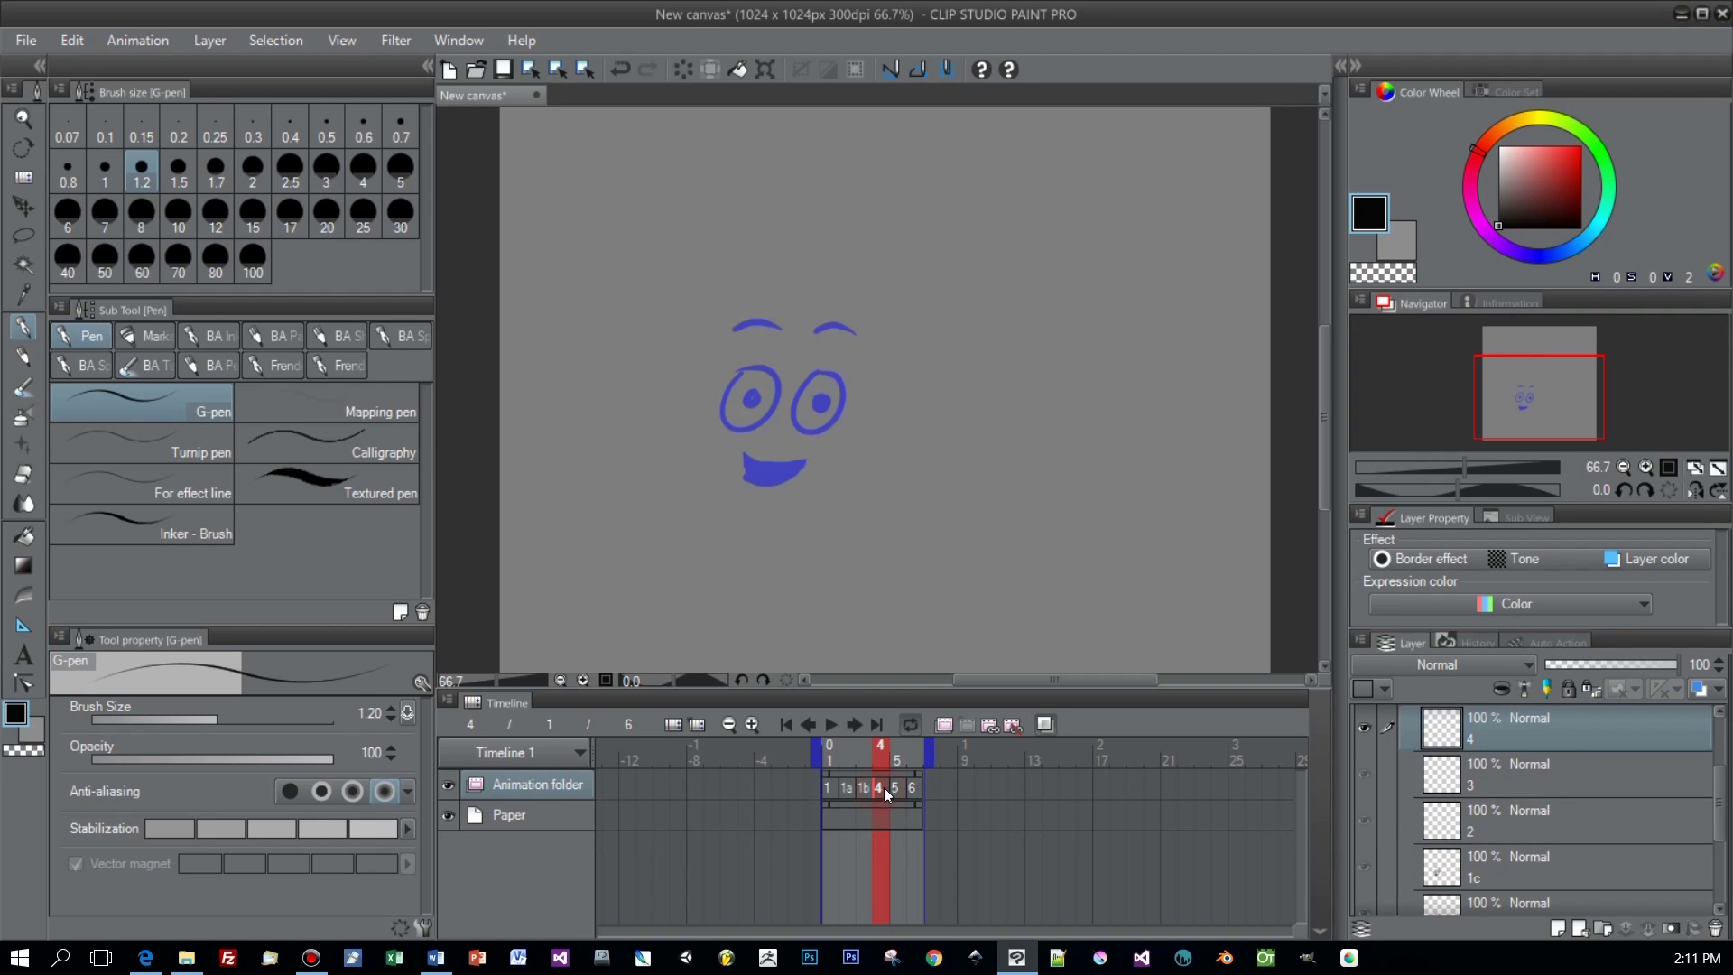
click(879, 789)
drag(968, 691, 965, 673)
click(918, 672)
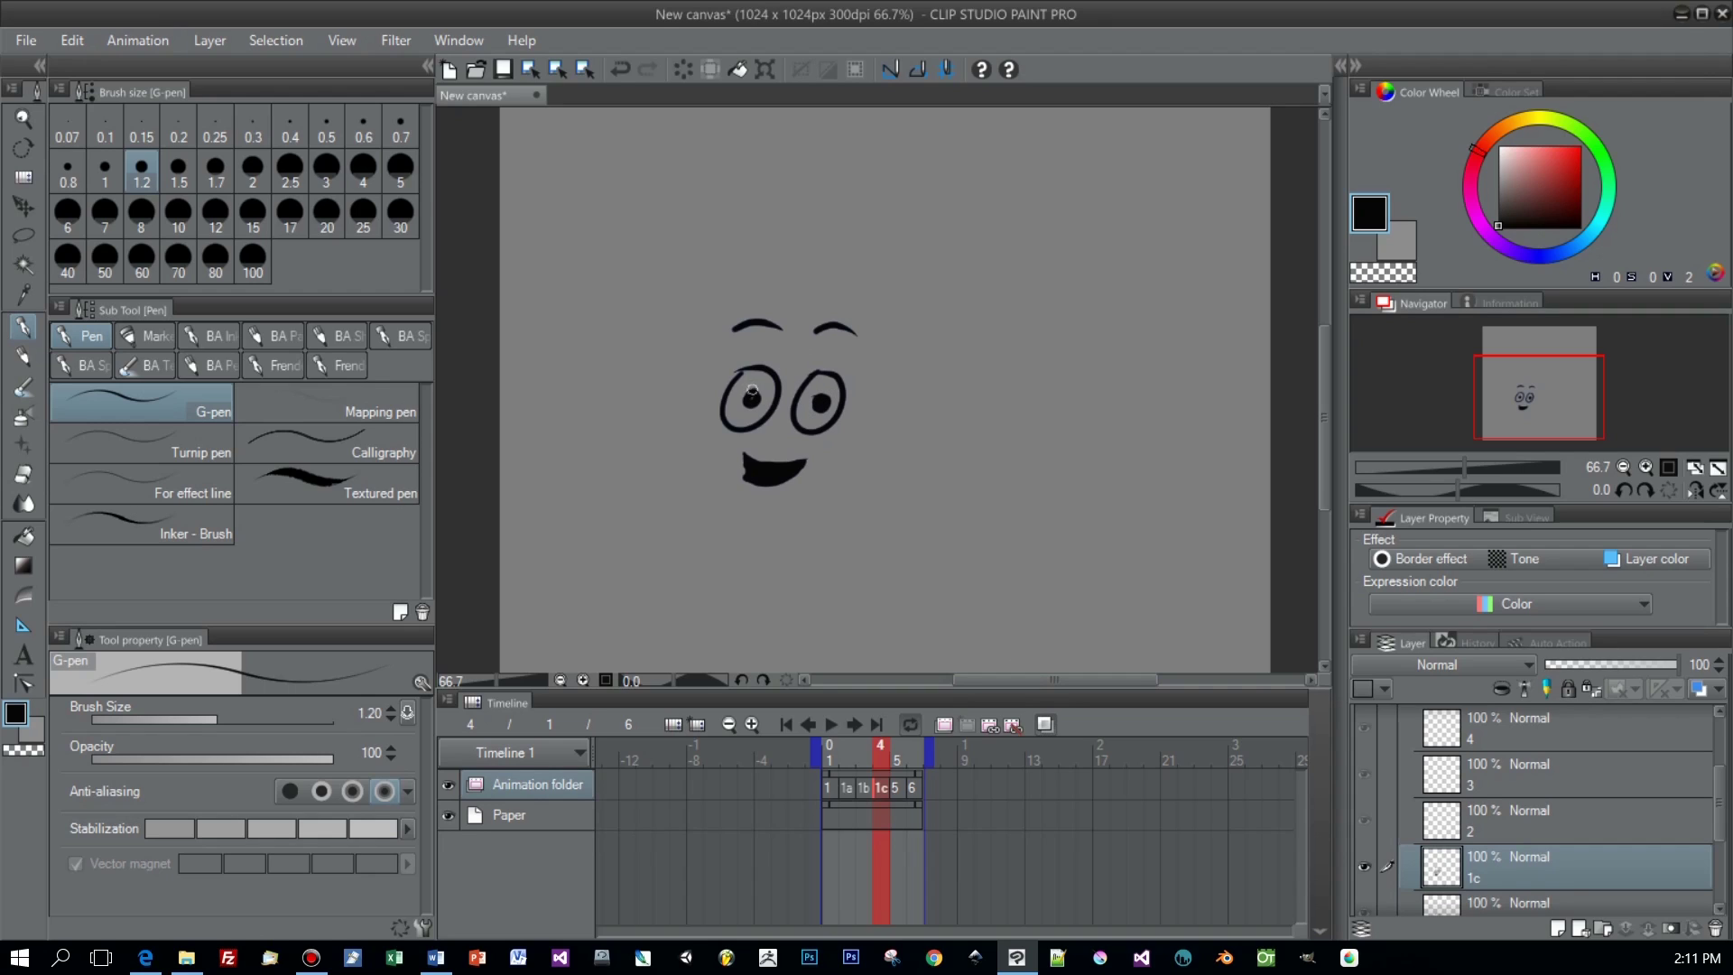
Step: Fill the left pupil solid black and enlarge the filled open mouth on cel 1c
mouse_move(756, 394)
mouse_down()
mouse_move(825, 395)
mouse_move(820, 413)
mouse_up()
mouse_move(748, 462)
mouse_down()
mouse_move(757, 495)
mouse_move(798, 473)
mouse_move(764, 494)
mouse_move(740, 458)
mouse_move(744, 474)
mouse_move(805, 467)
mouse_move(763, 496)
mouse_move(803, 473)
mouse_up()
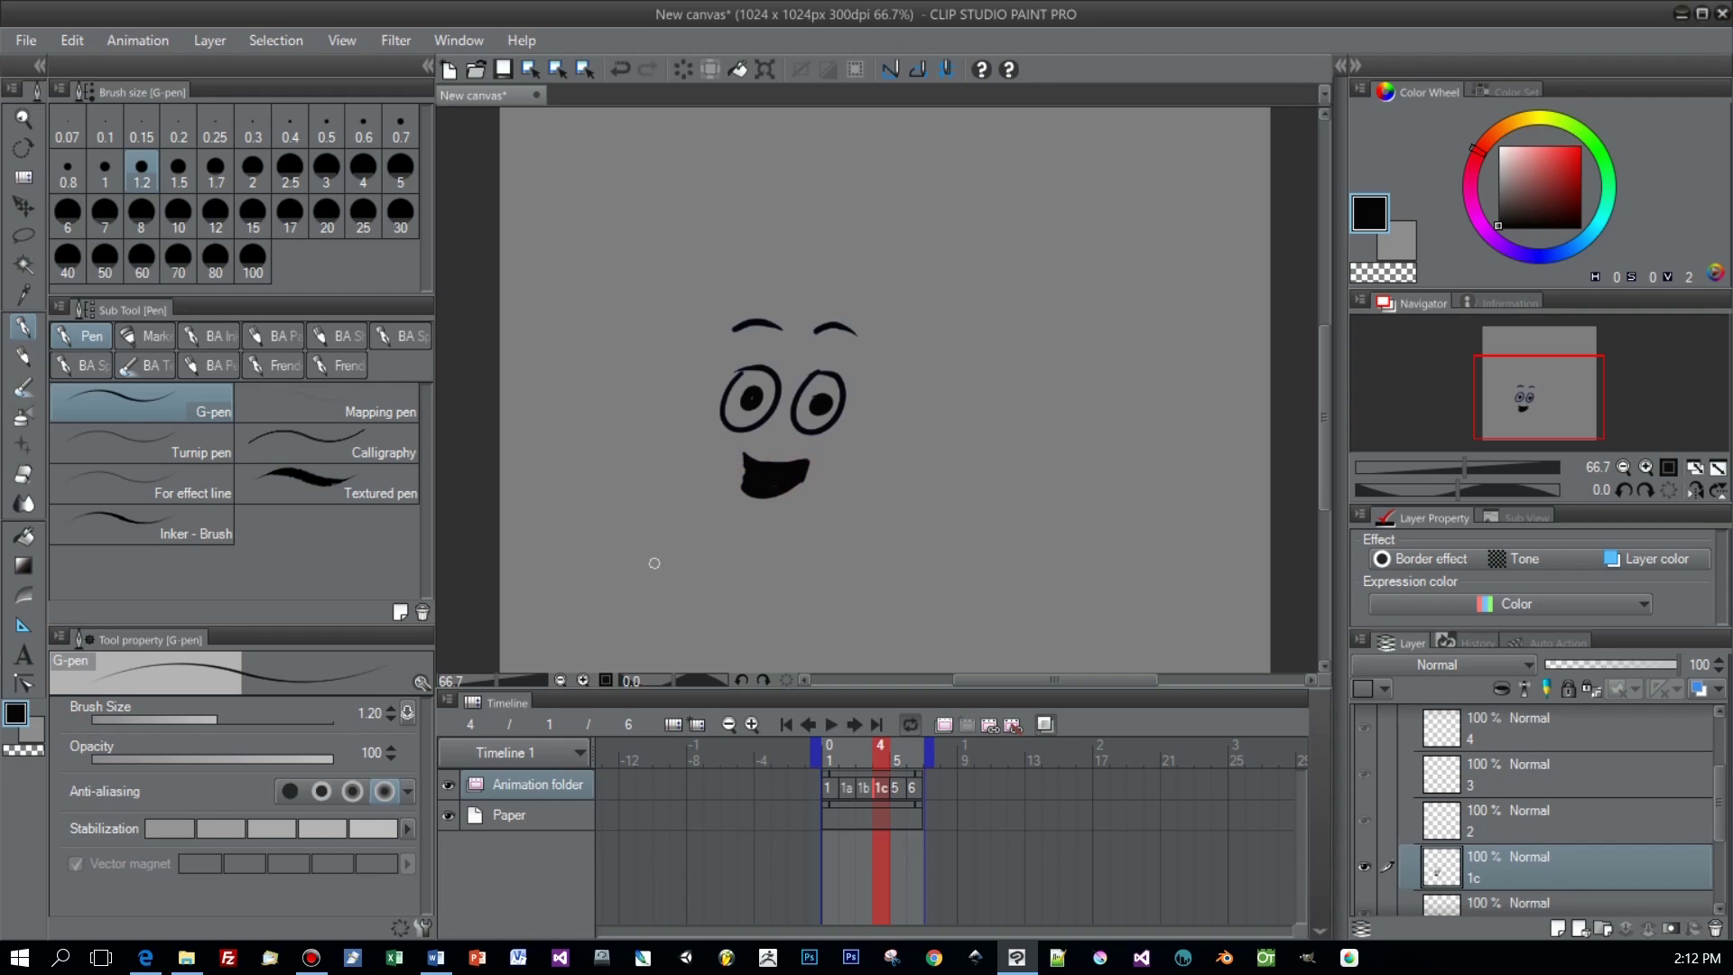
click(833, 788)
Step: Review frames 2 through 5 and turn off onion skinning
click(852, 796)
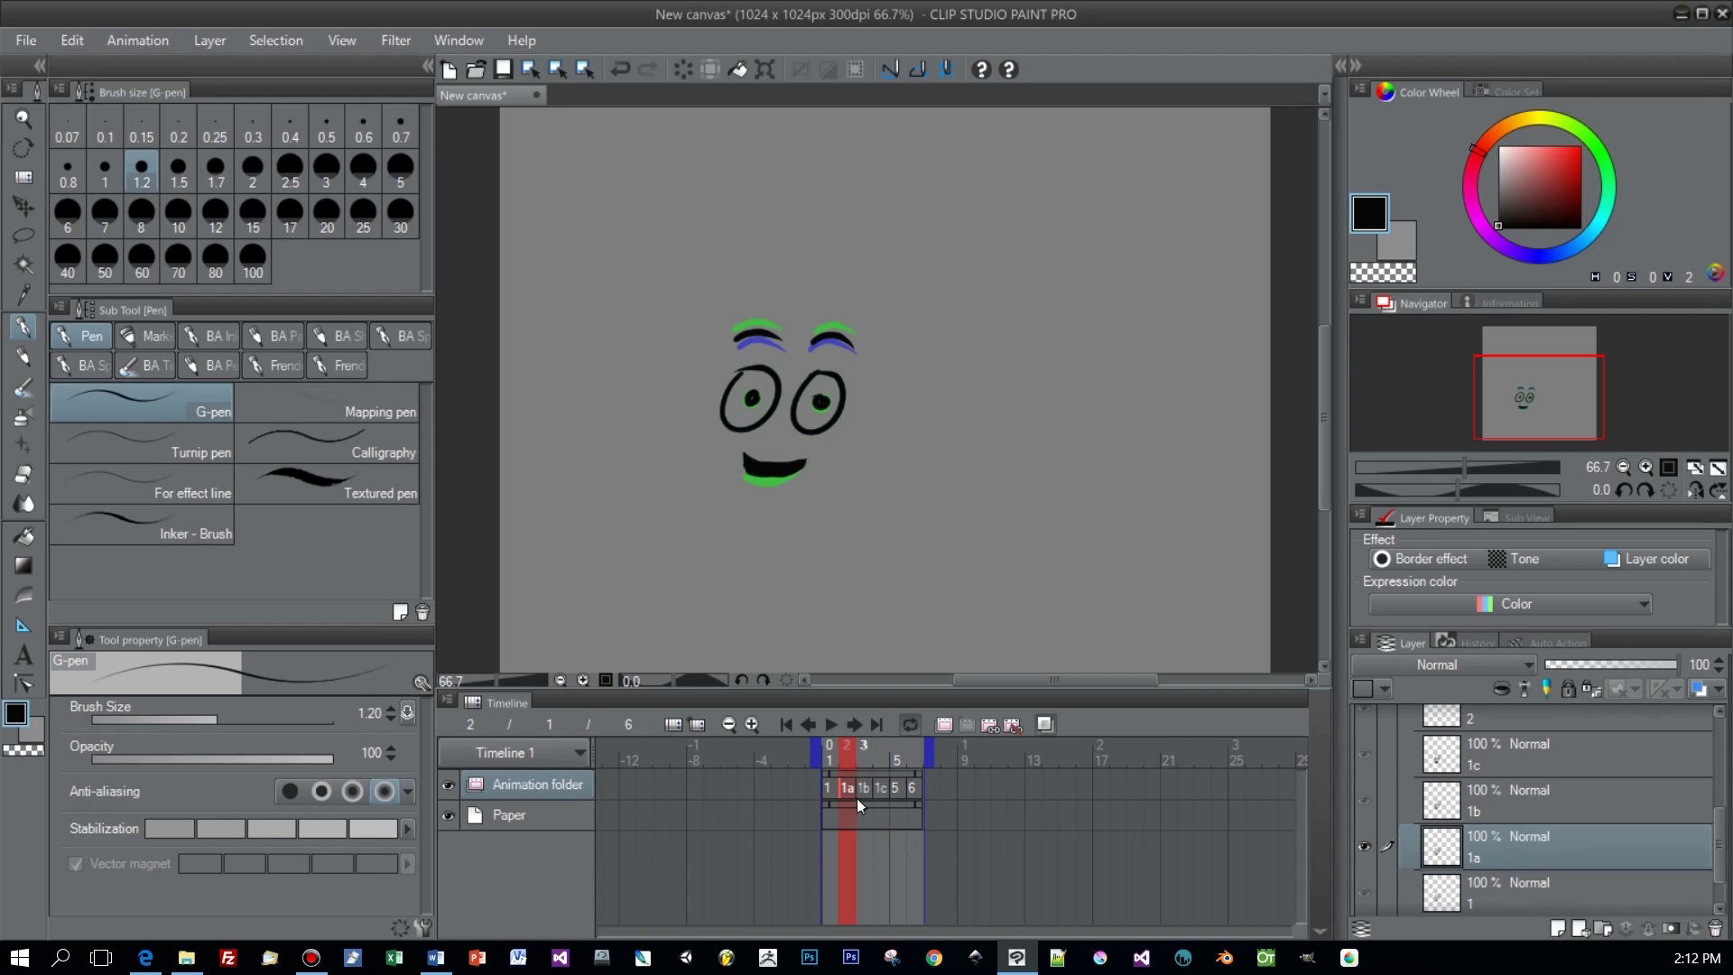
click(863, 788)
click(881, 789)
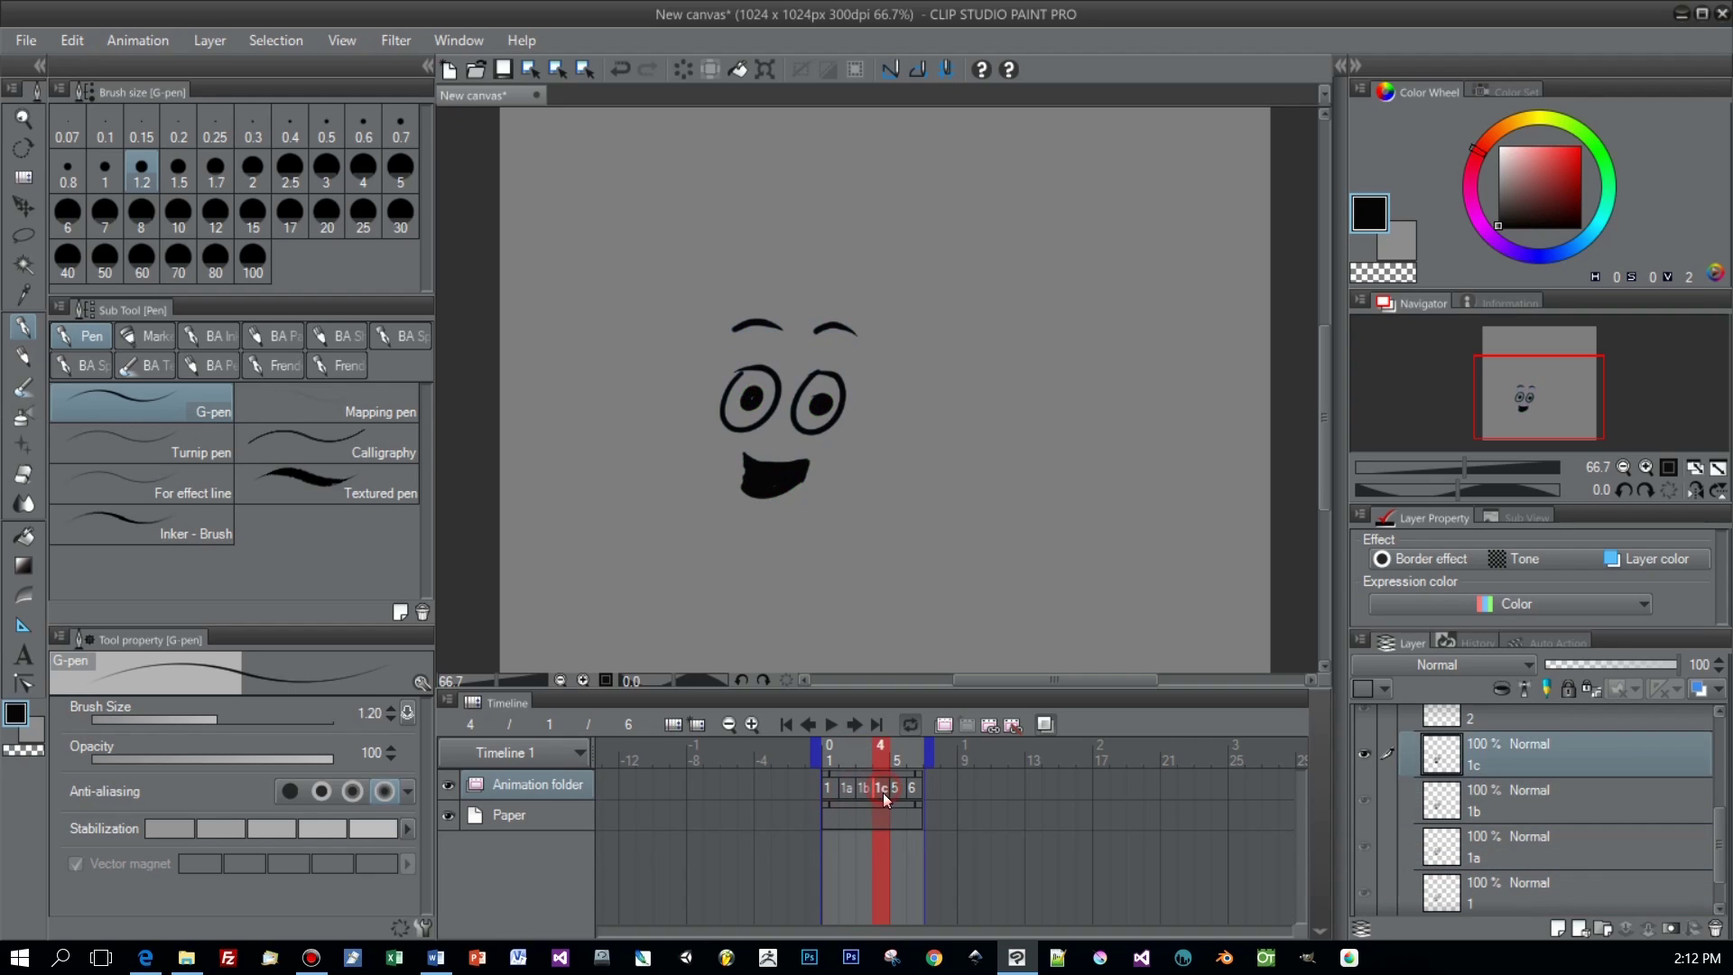
click(896, 792)
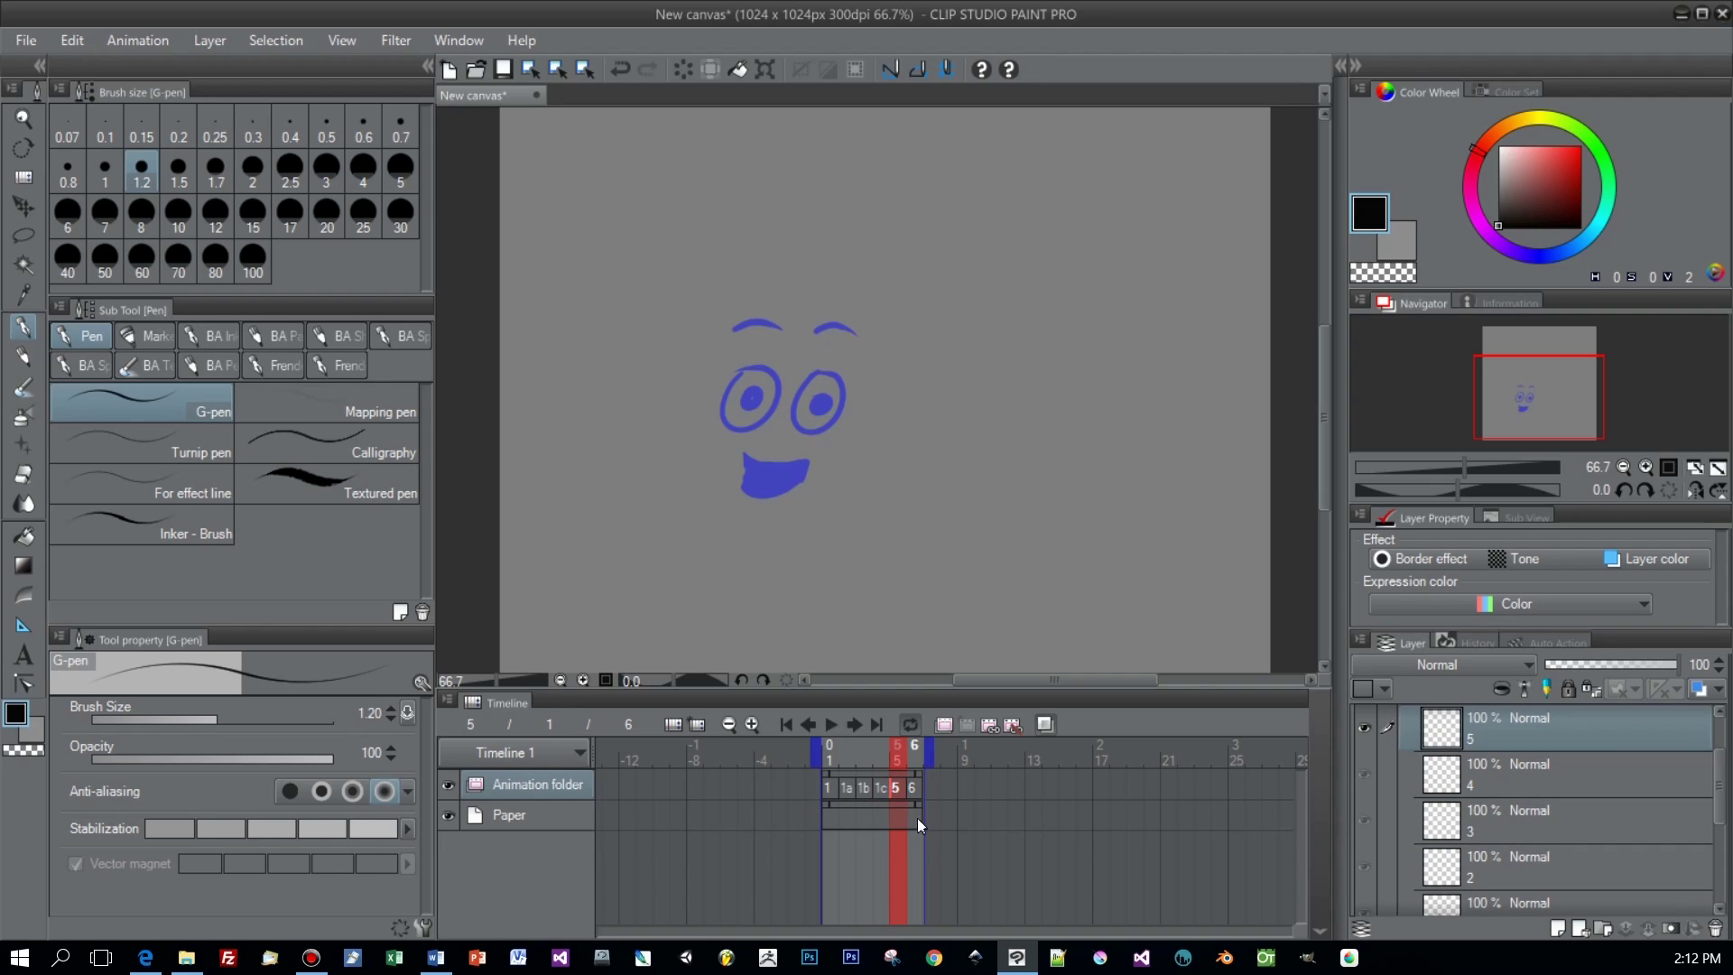
click(1047, 729)
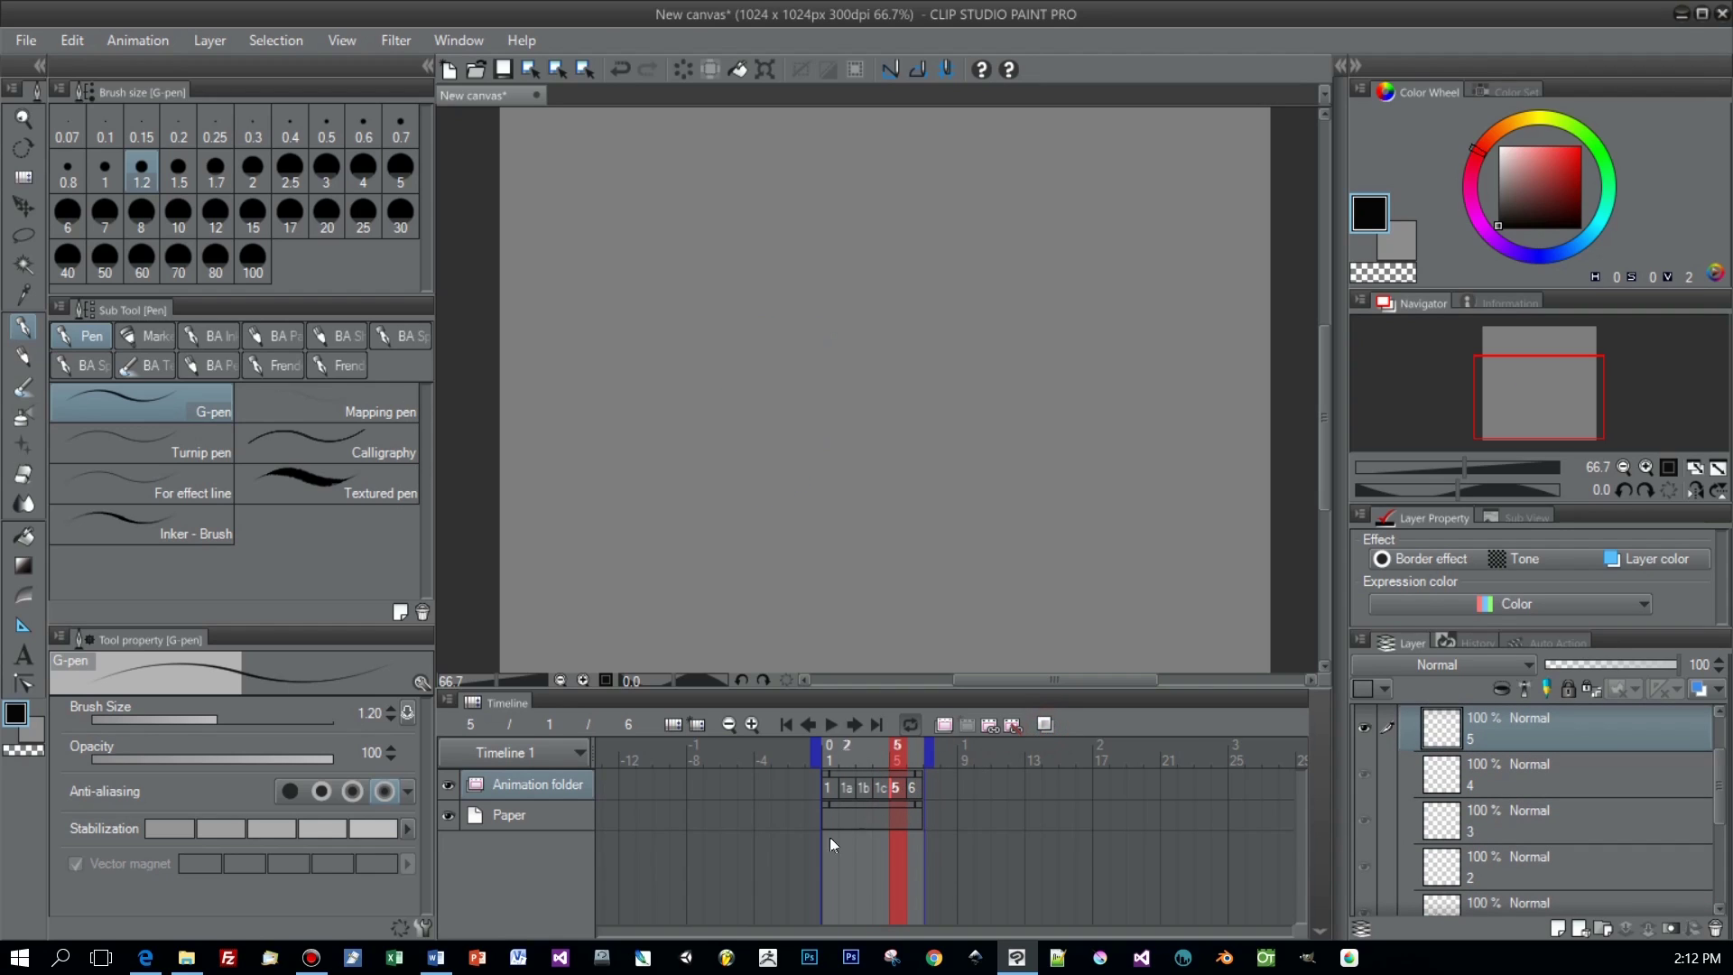
Step: Assign cel 1b to frame 5 and cel 1a to frame 6, then play the animation
click(896, 789)
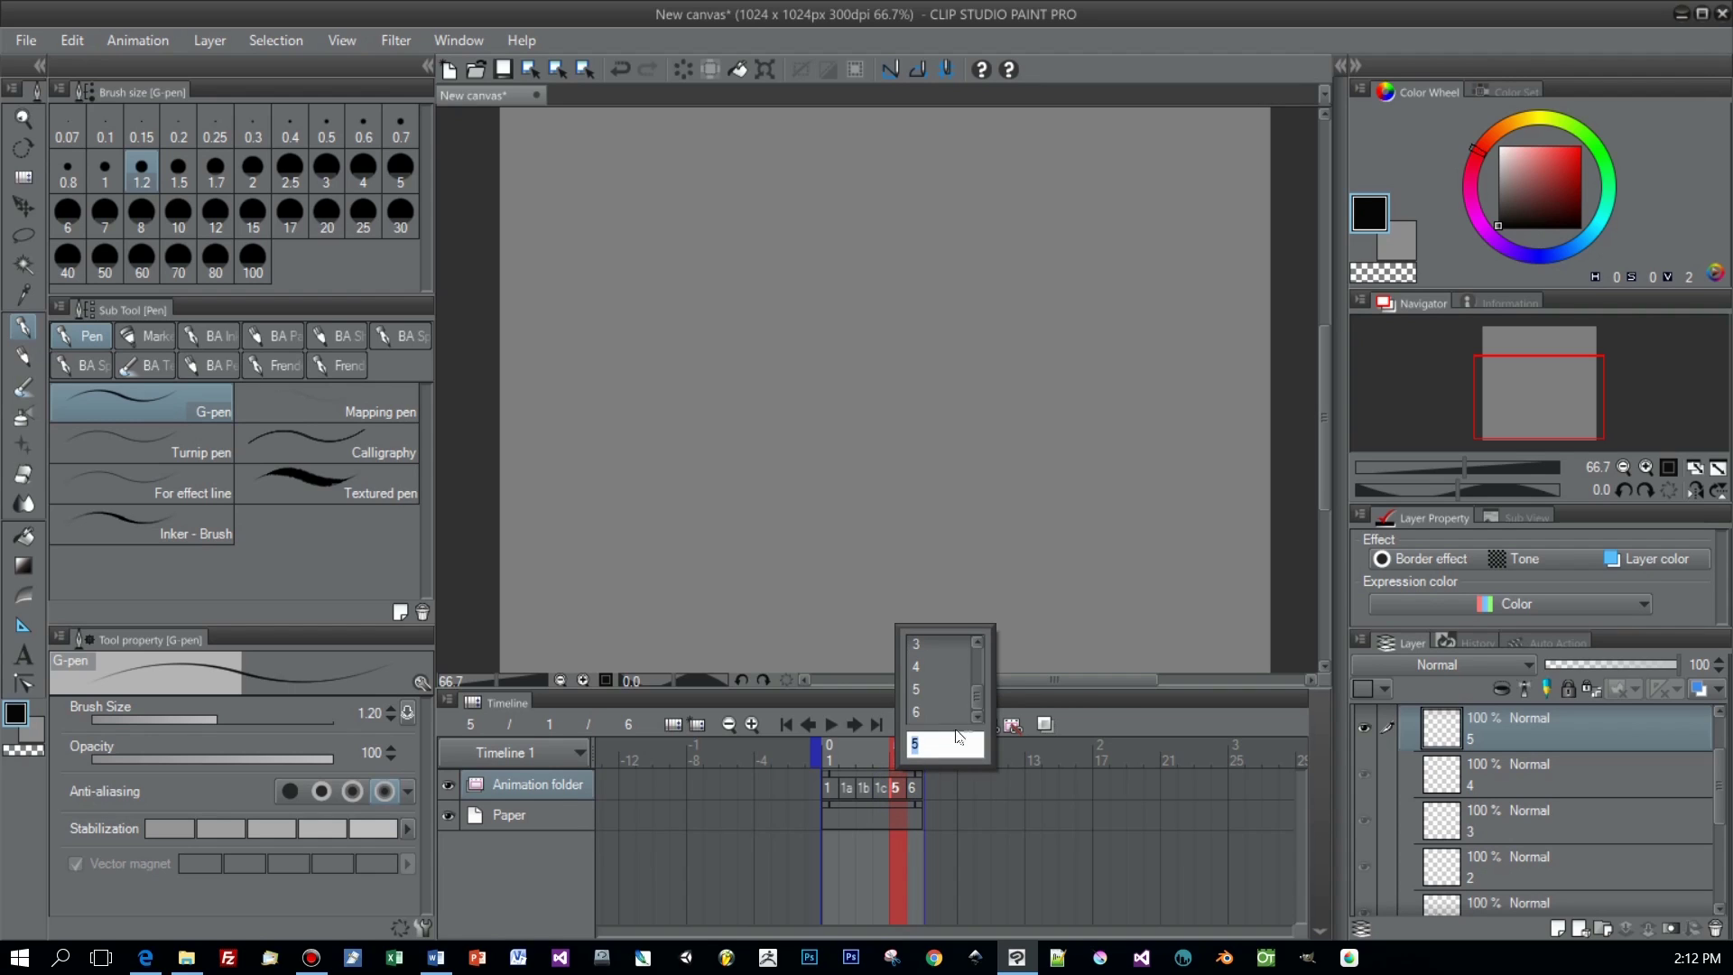
click(979, 696)
drag(978, 697, 976, 667)
click(935, 674)
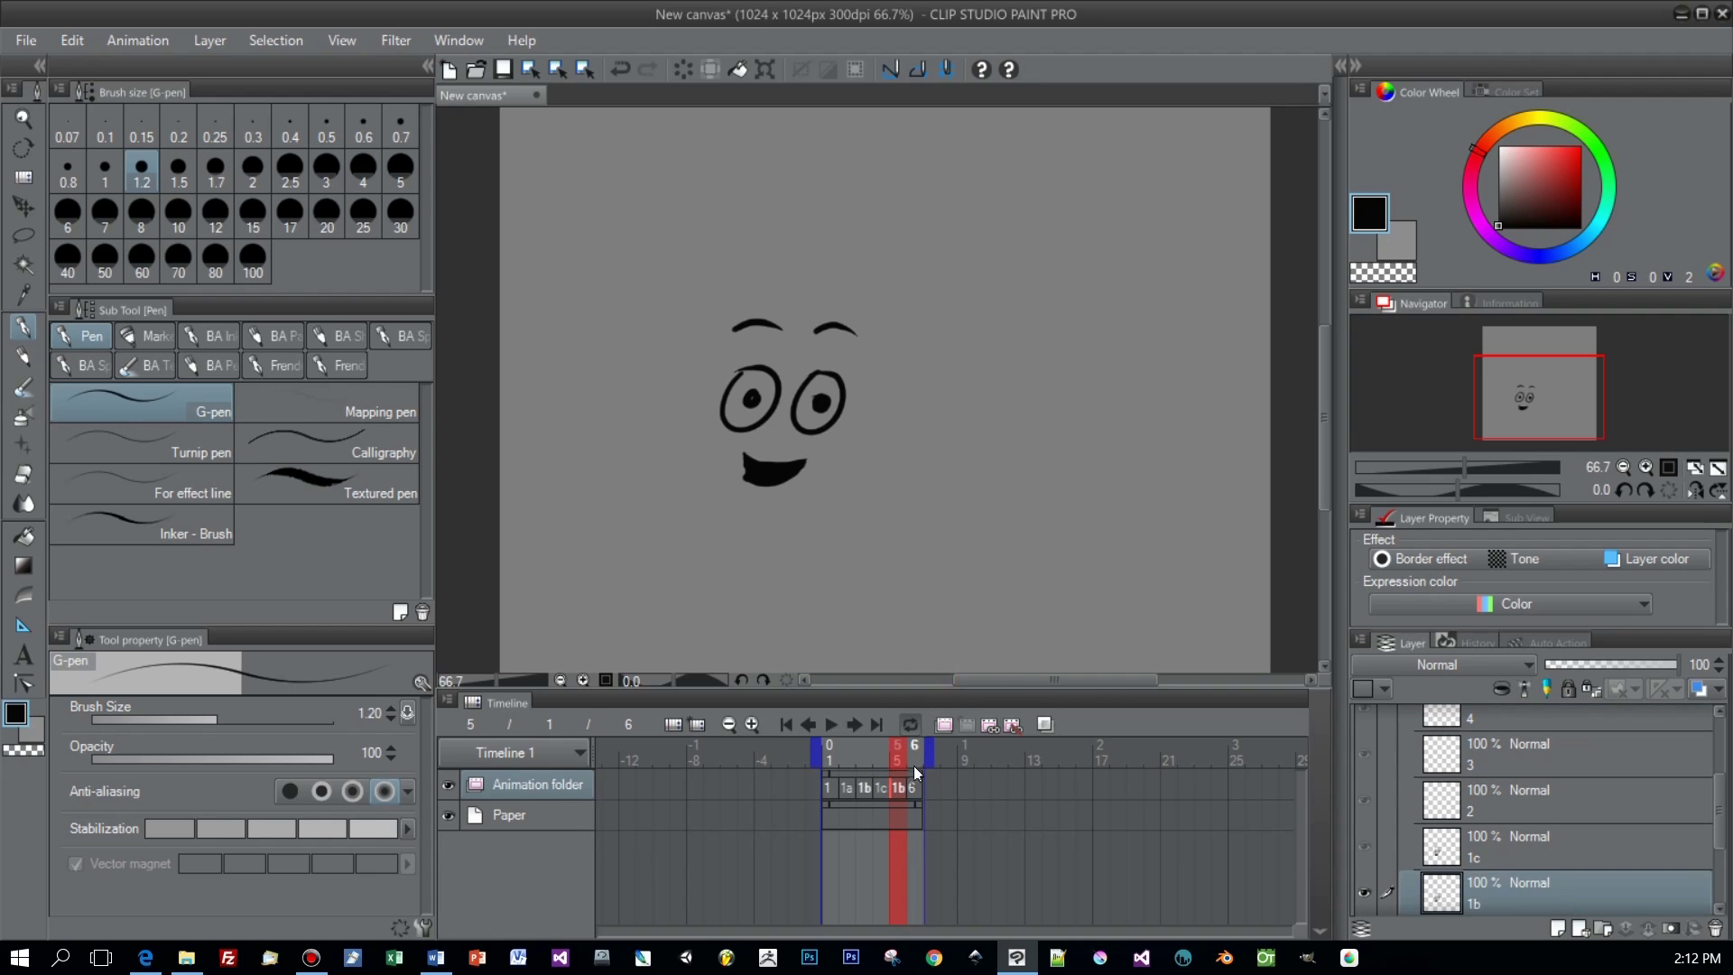
click(915, 787)
click(913, 787)
drag(1000, 686, 996, 650)
click(958, 668)
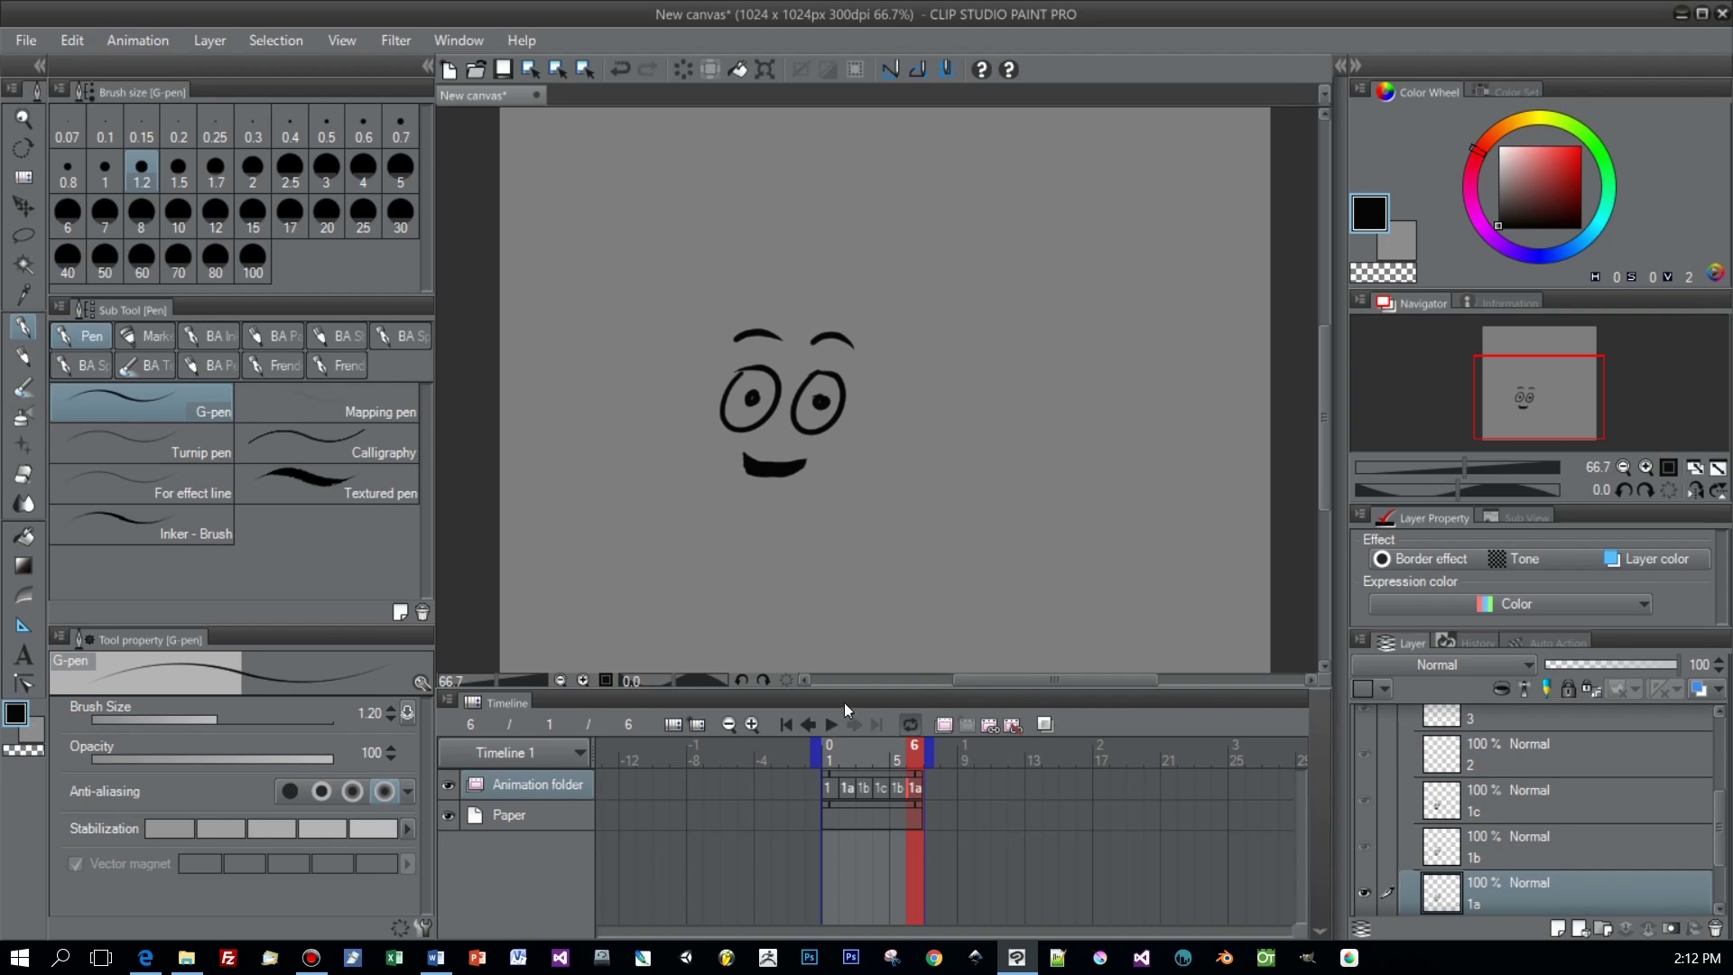
click(830, 724)
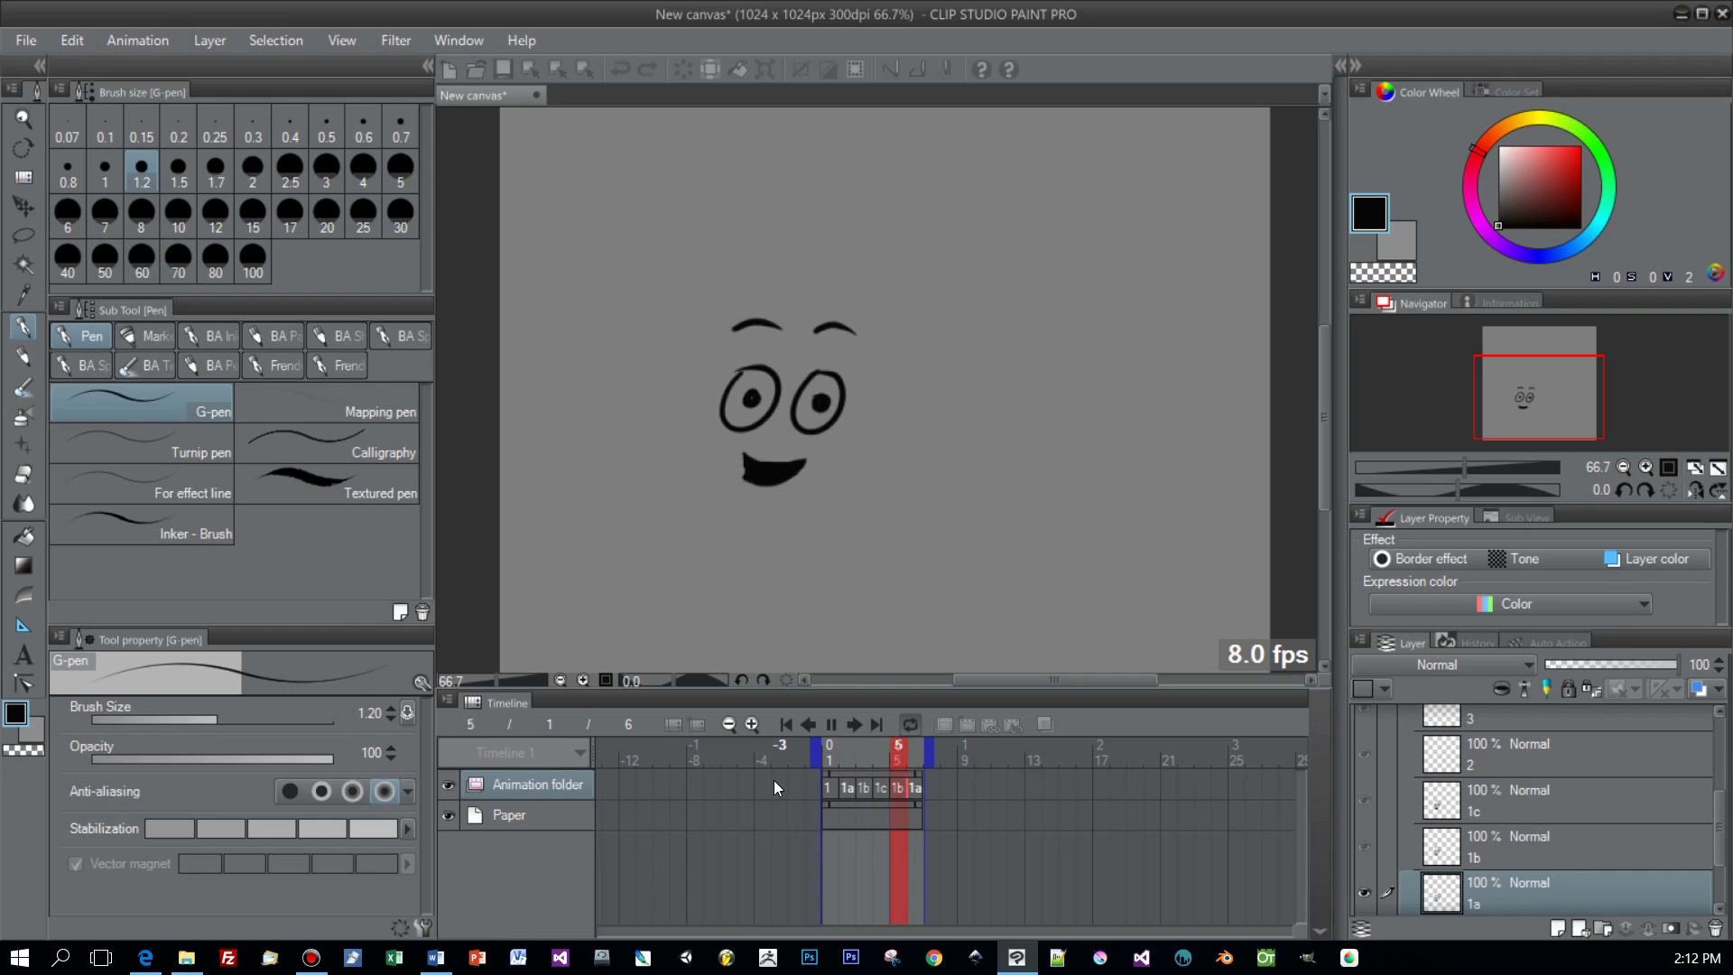
Step: Stop playback, set the frame rate to 12 fps, and replay the animation
click(831, 724)
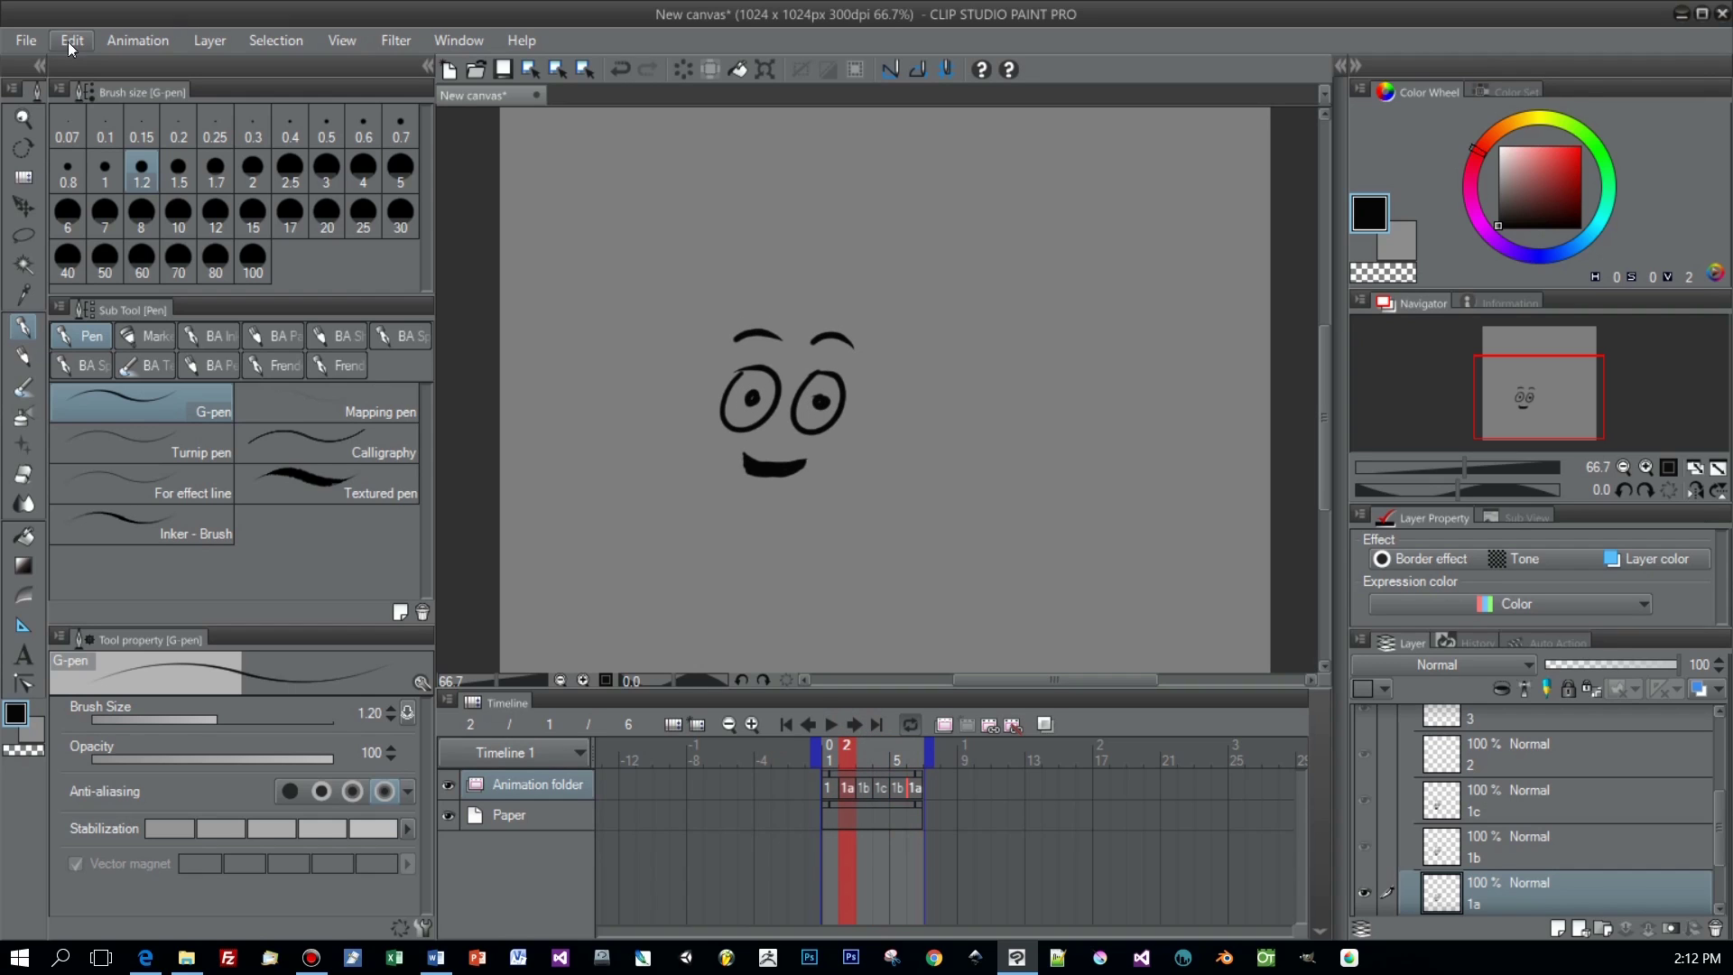
click(135, 42)
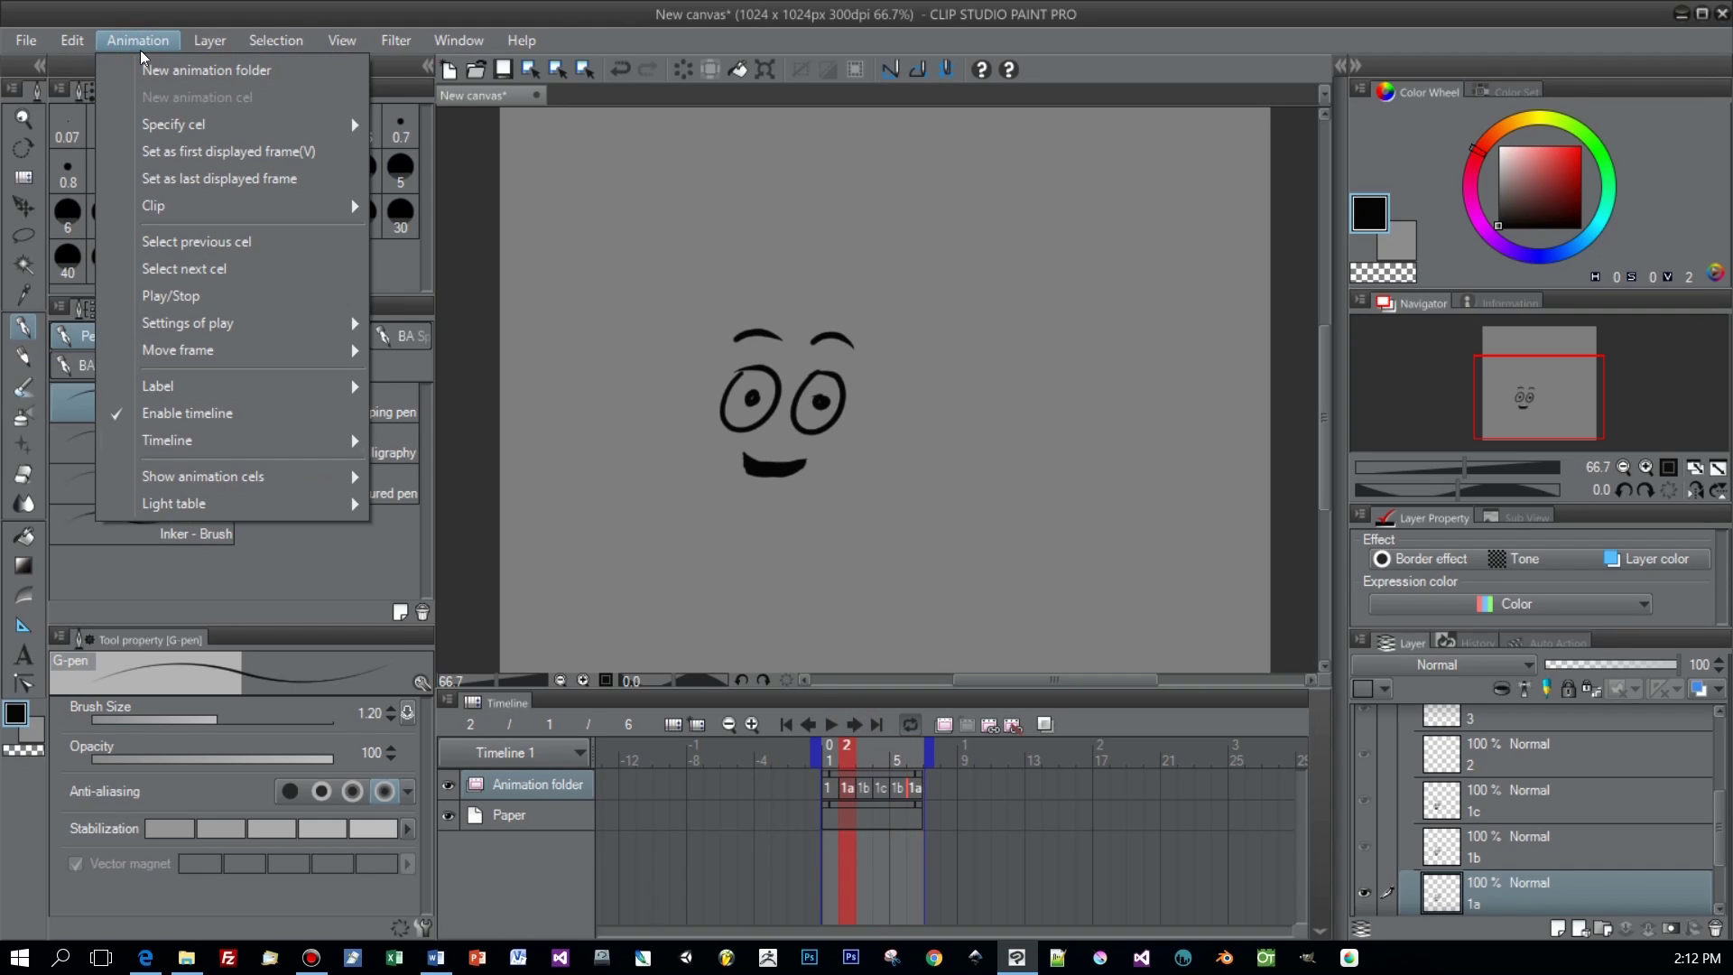
click(326, 439)
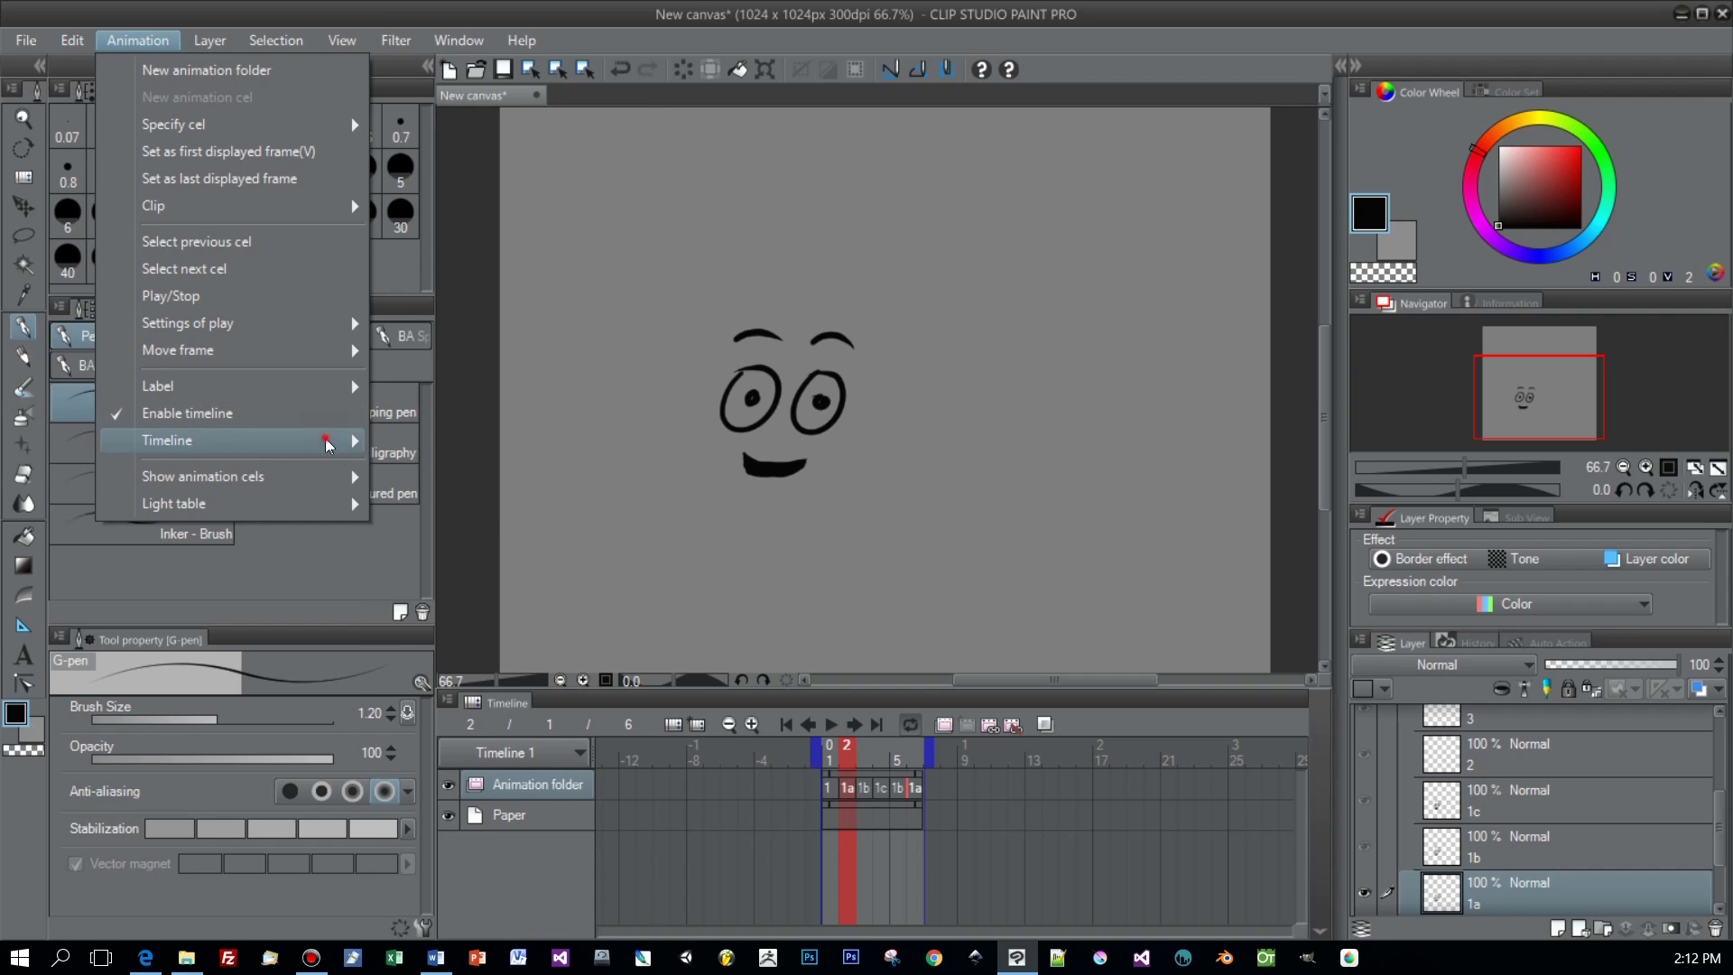
click(506, 552)
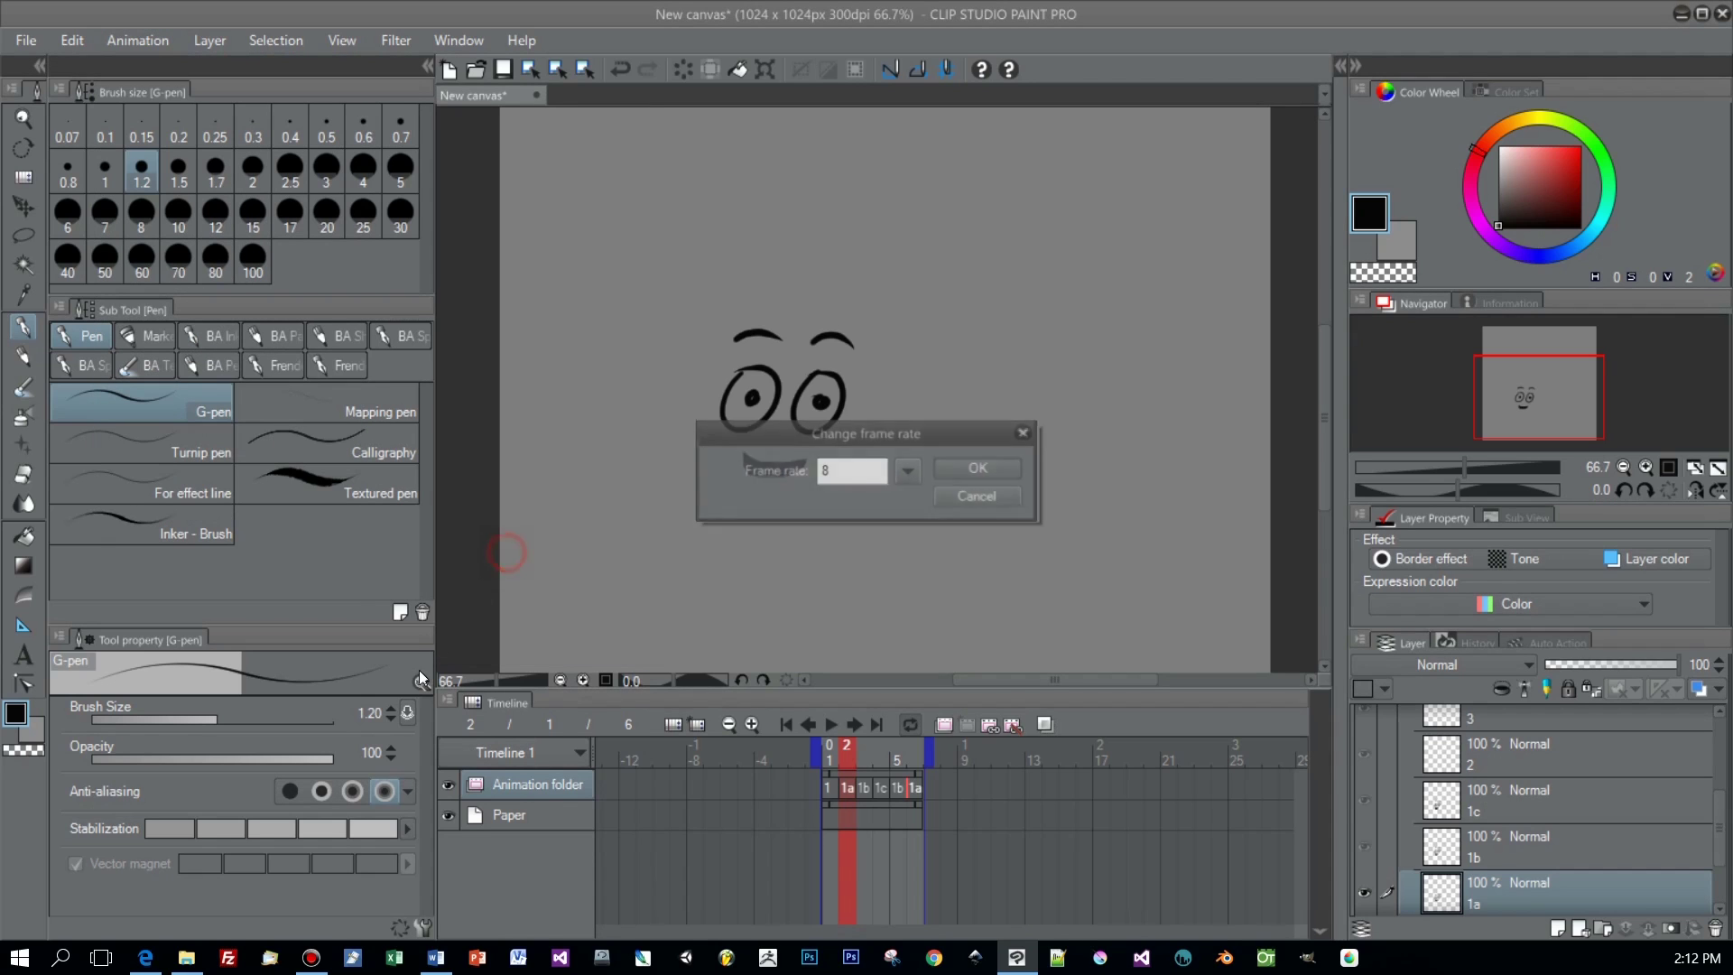
click(909, 473)
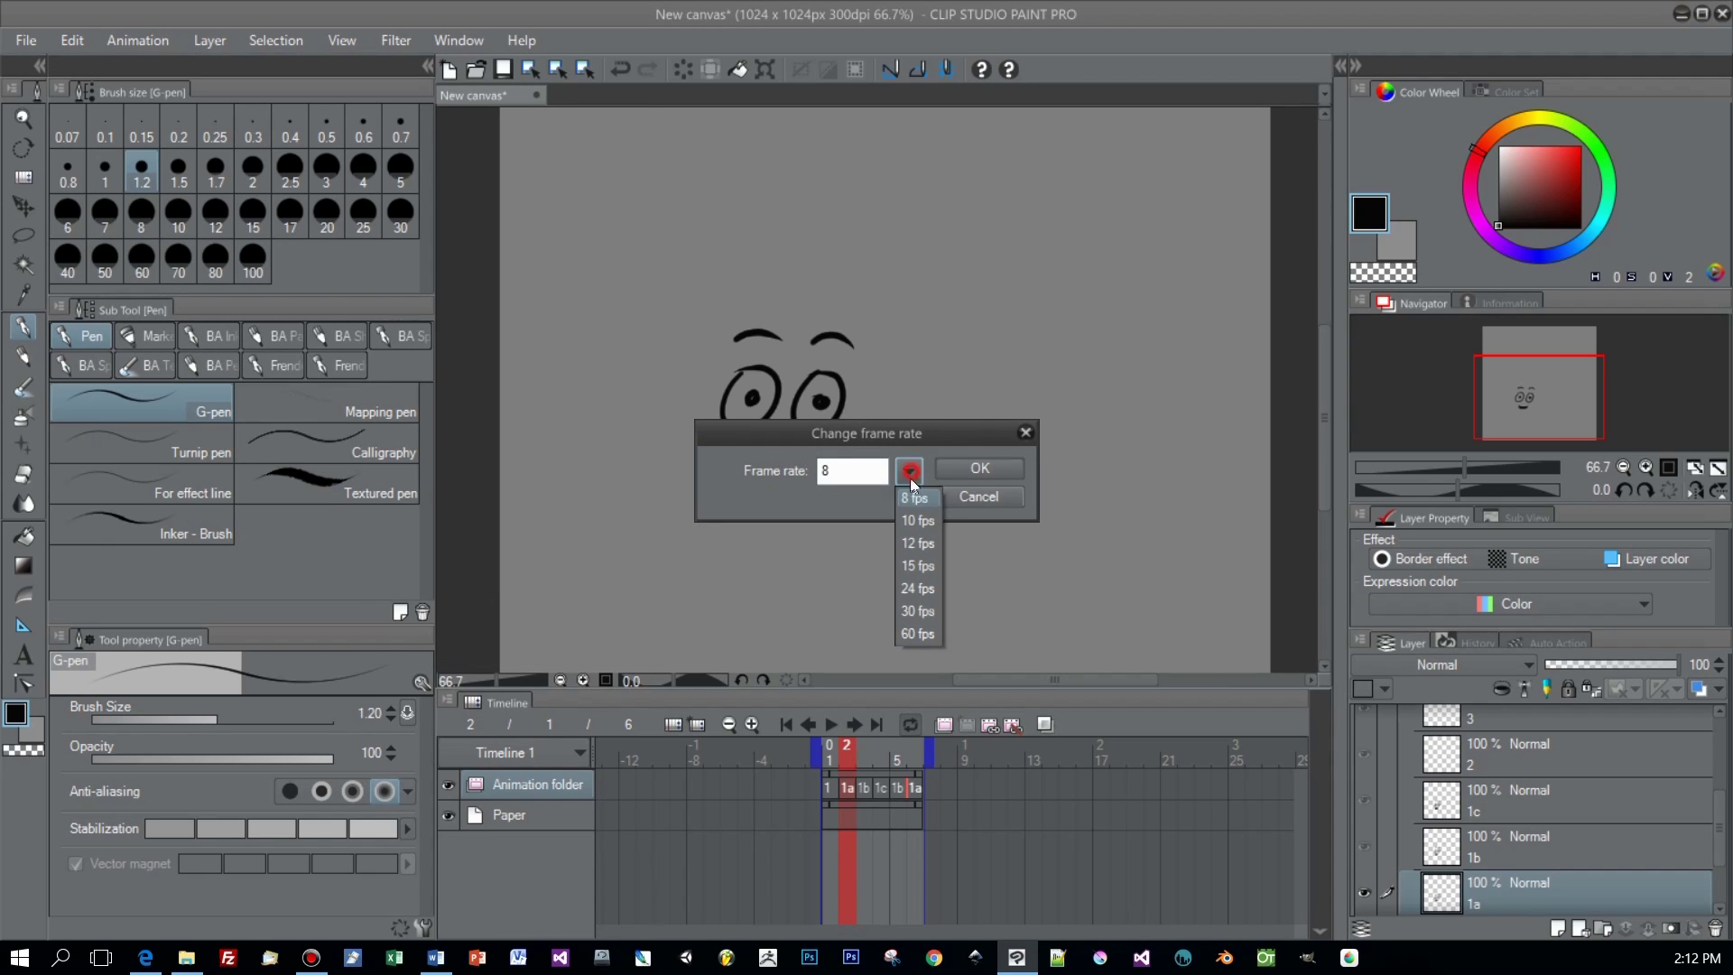
click(924, 541)
click(979, 467)
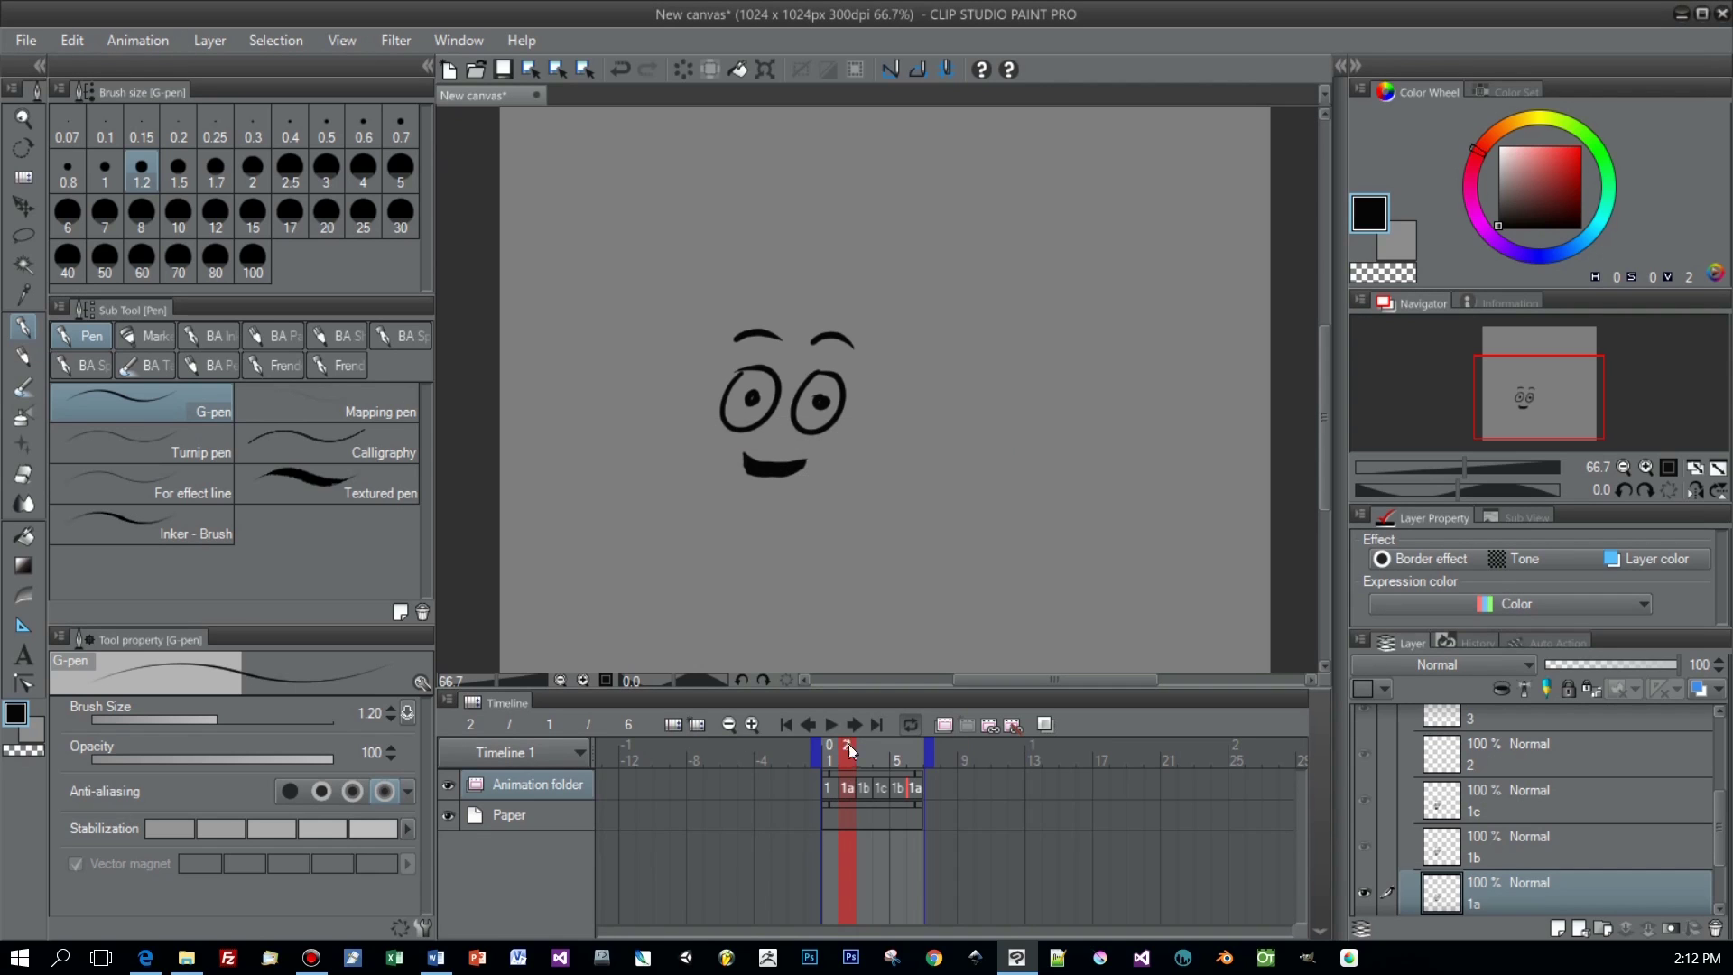
click(832, 724)
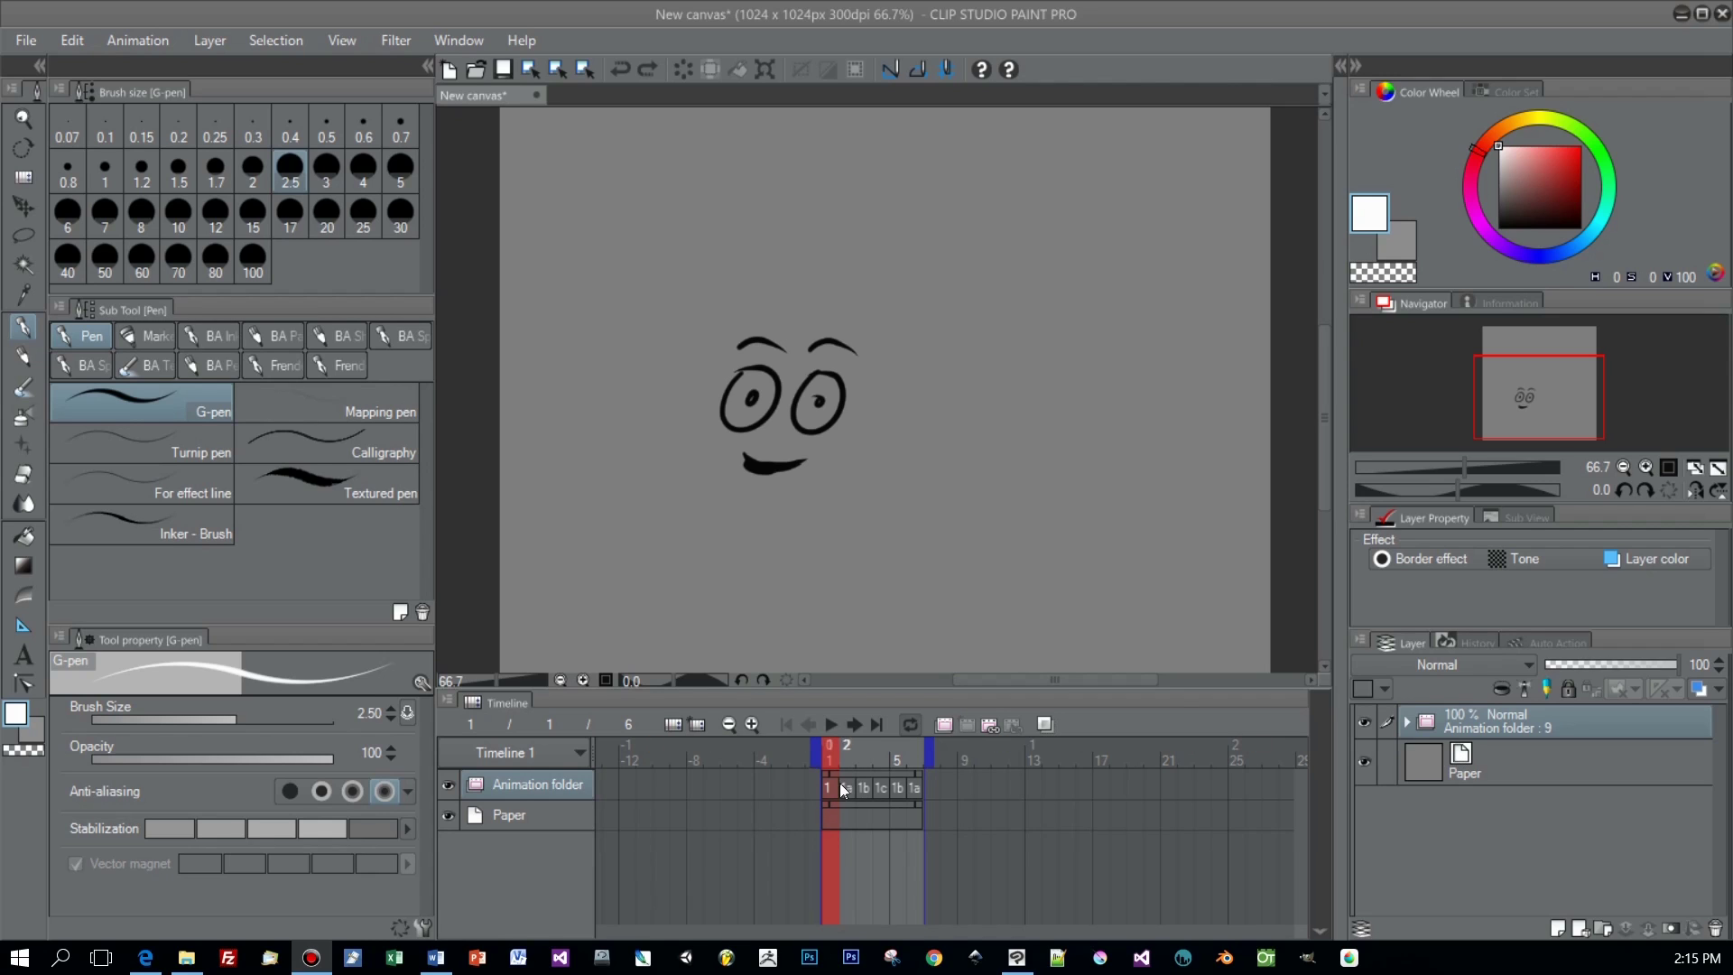
click(944, 727)
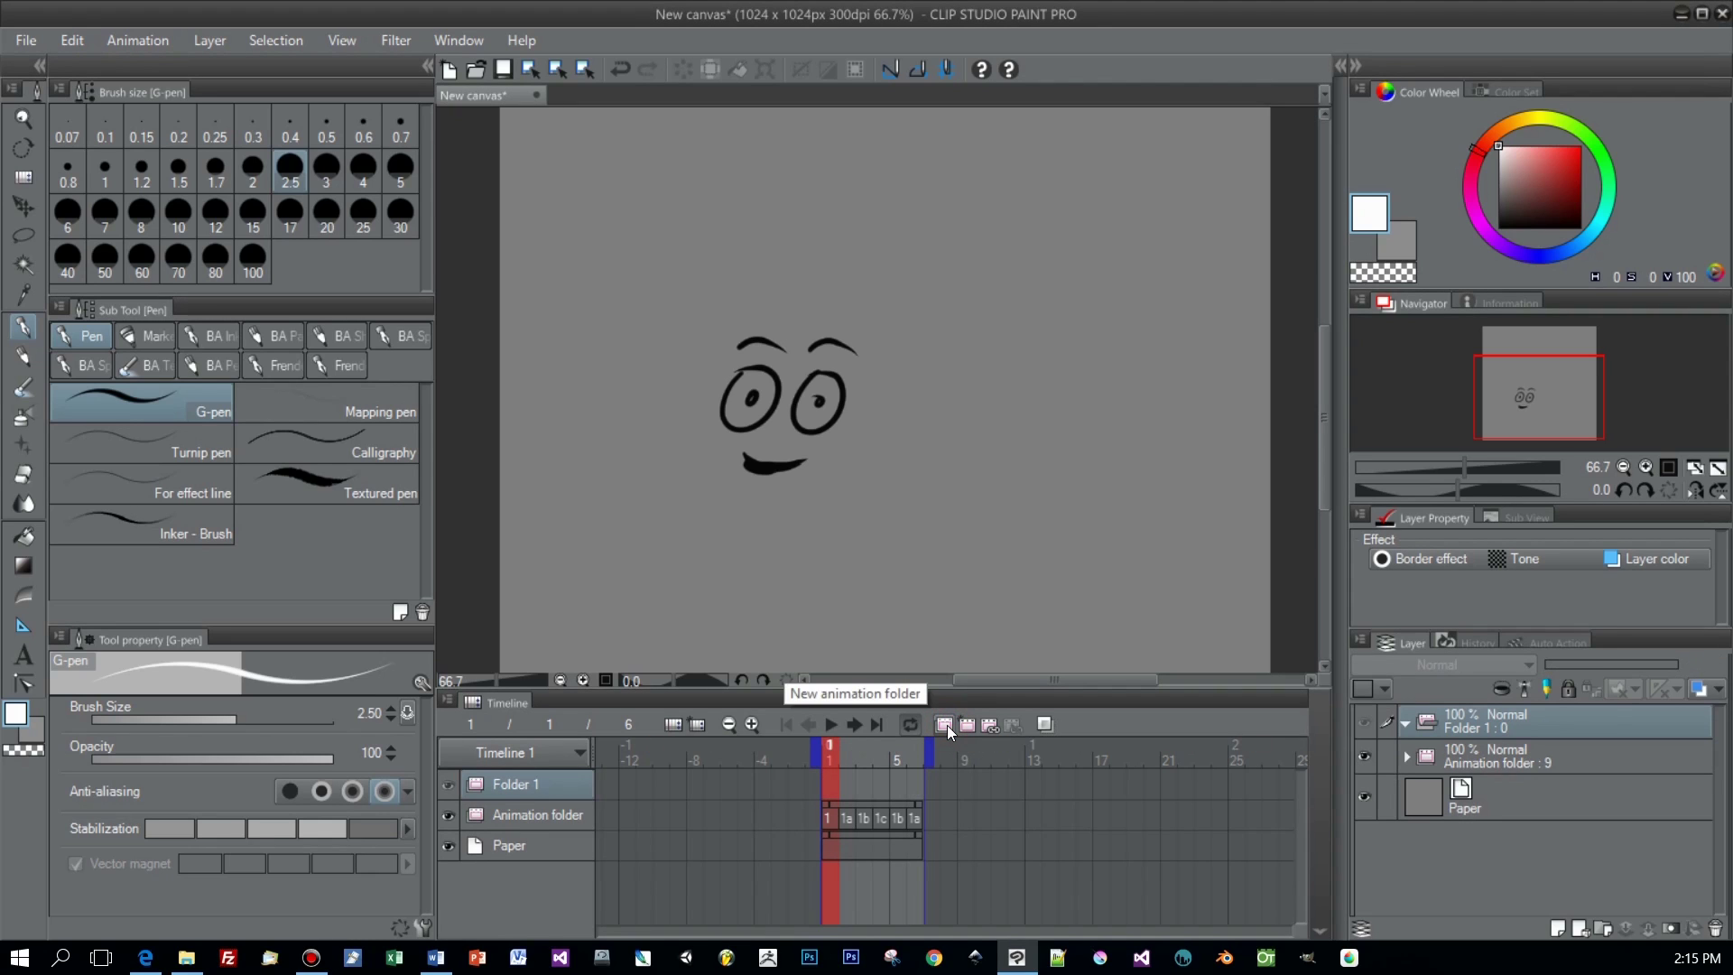
Step: Place the new folder below the face animation, name it Color, and add a blank layer
drag(536, 804, 534, 773)
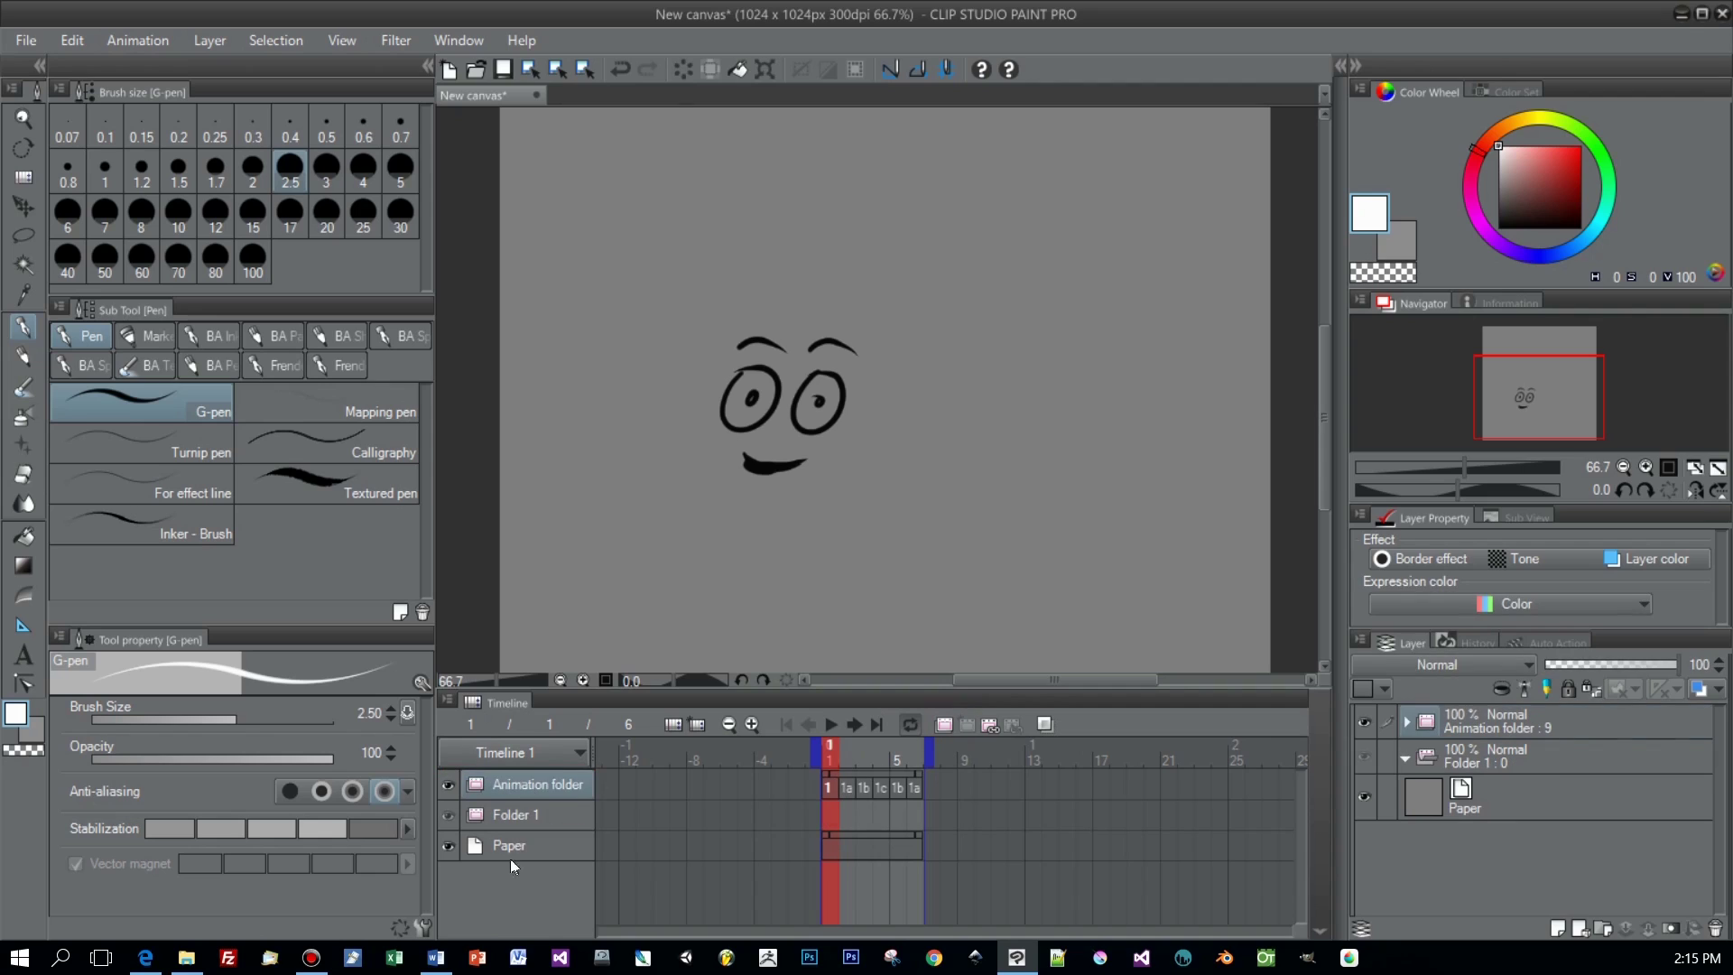
click(528, 818)
double_click(529, 816)
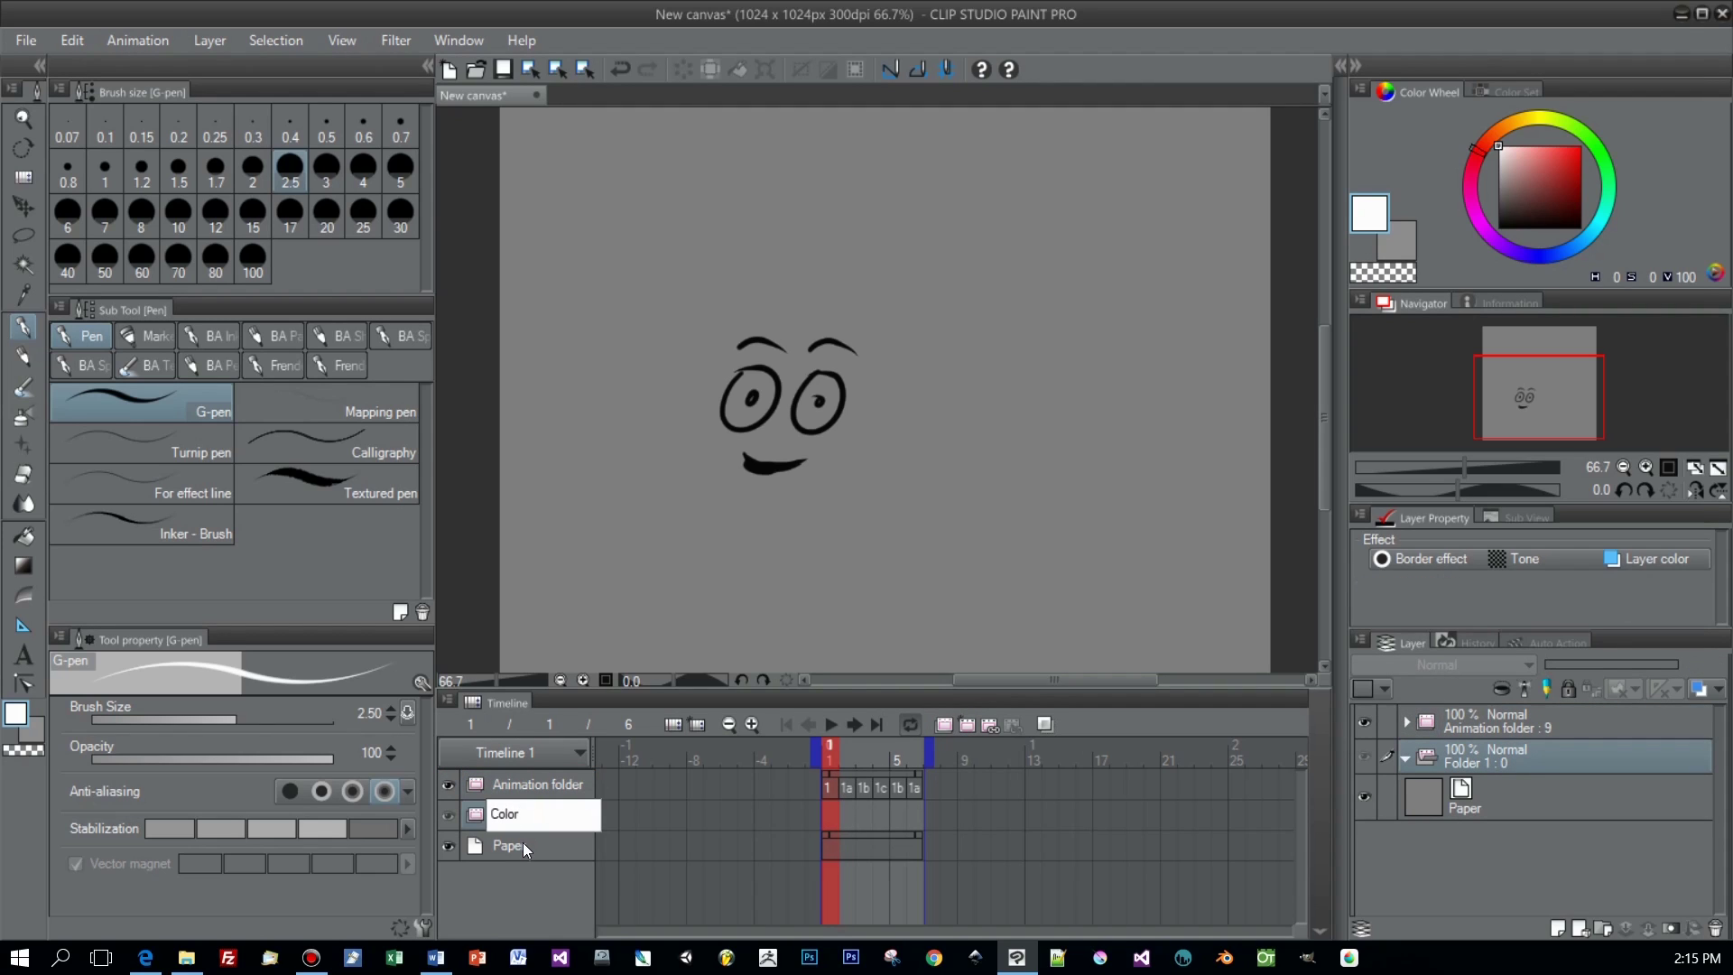
key(Return)
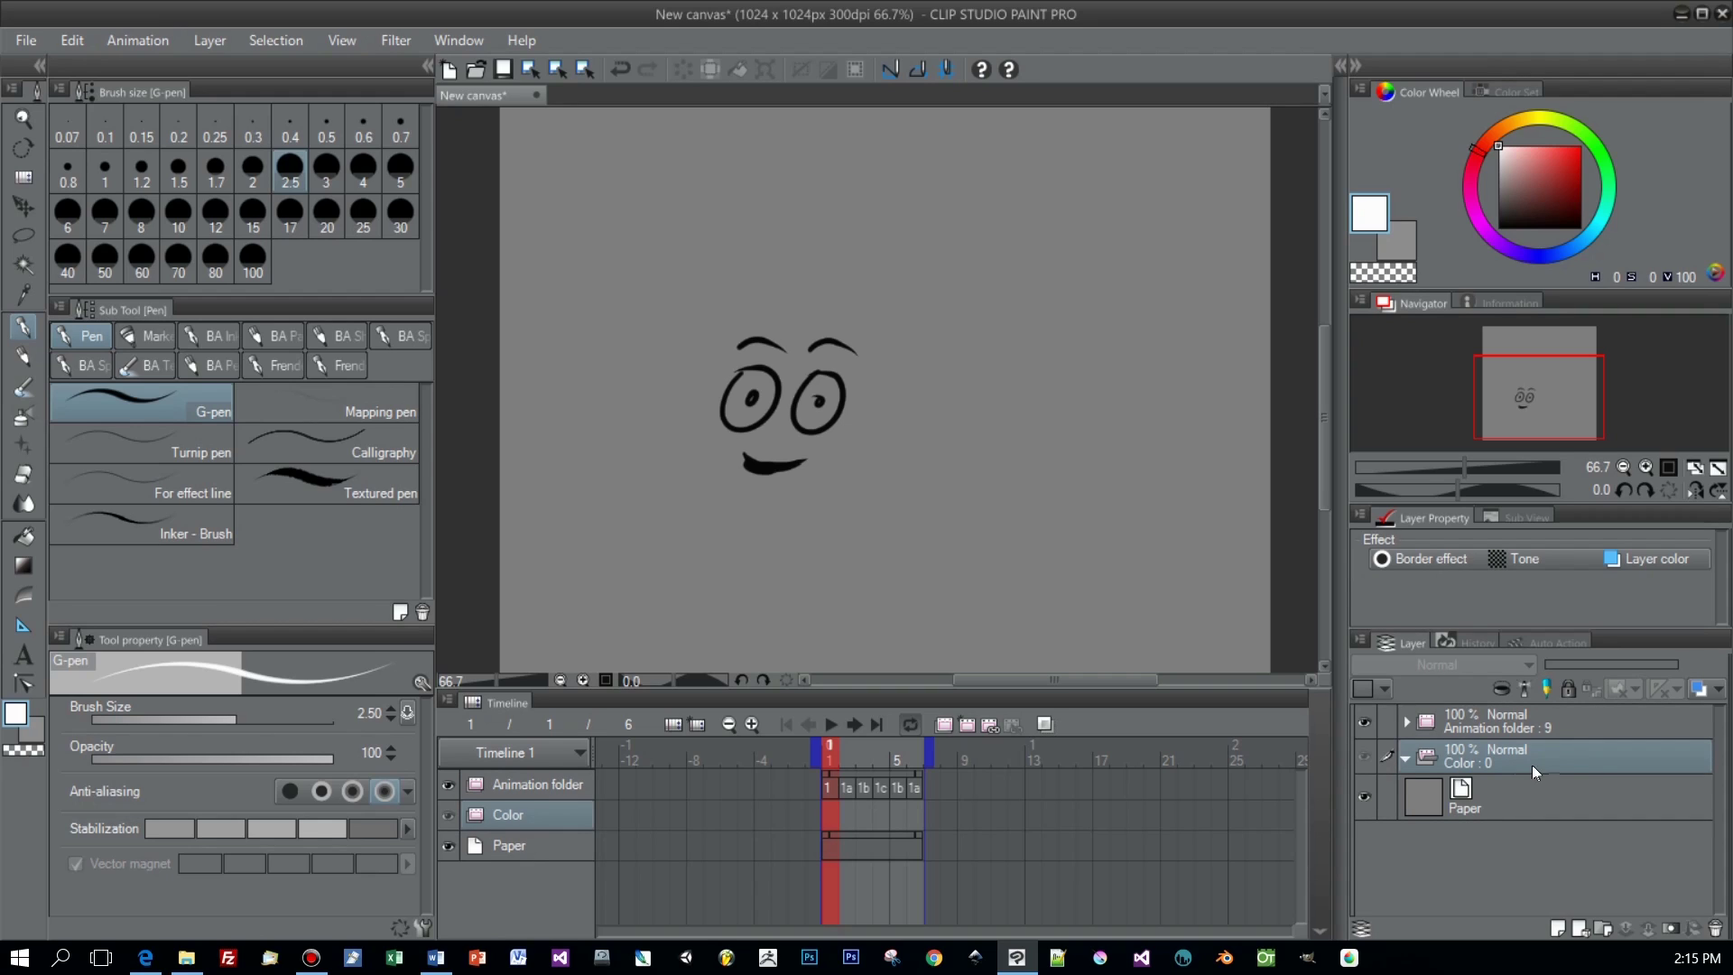
click(1559, 927)
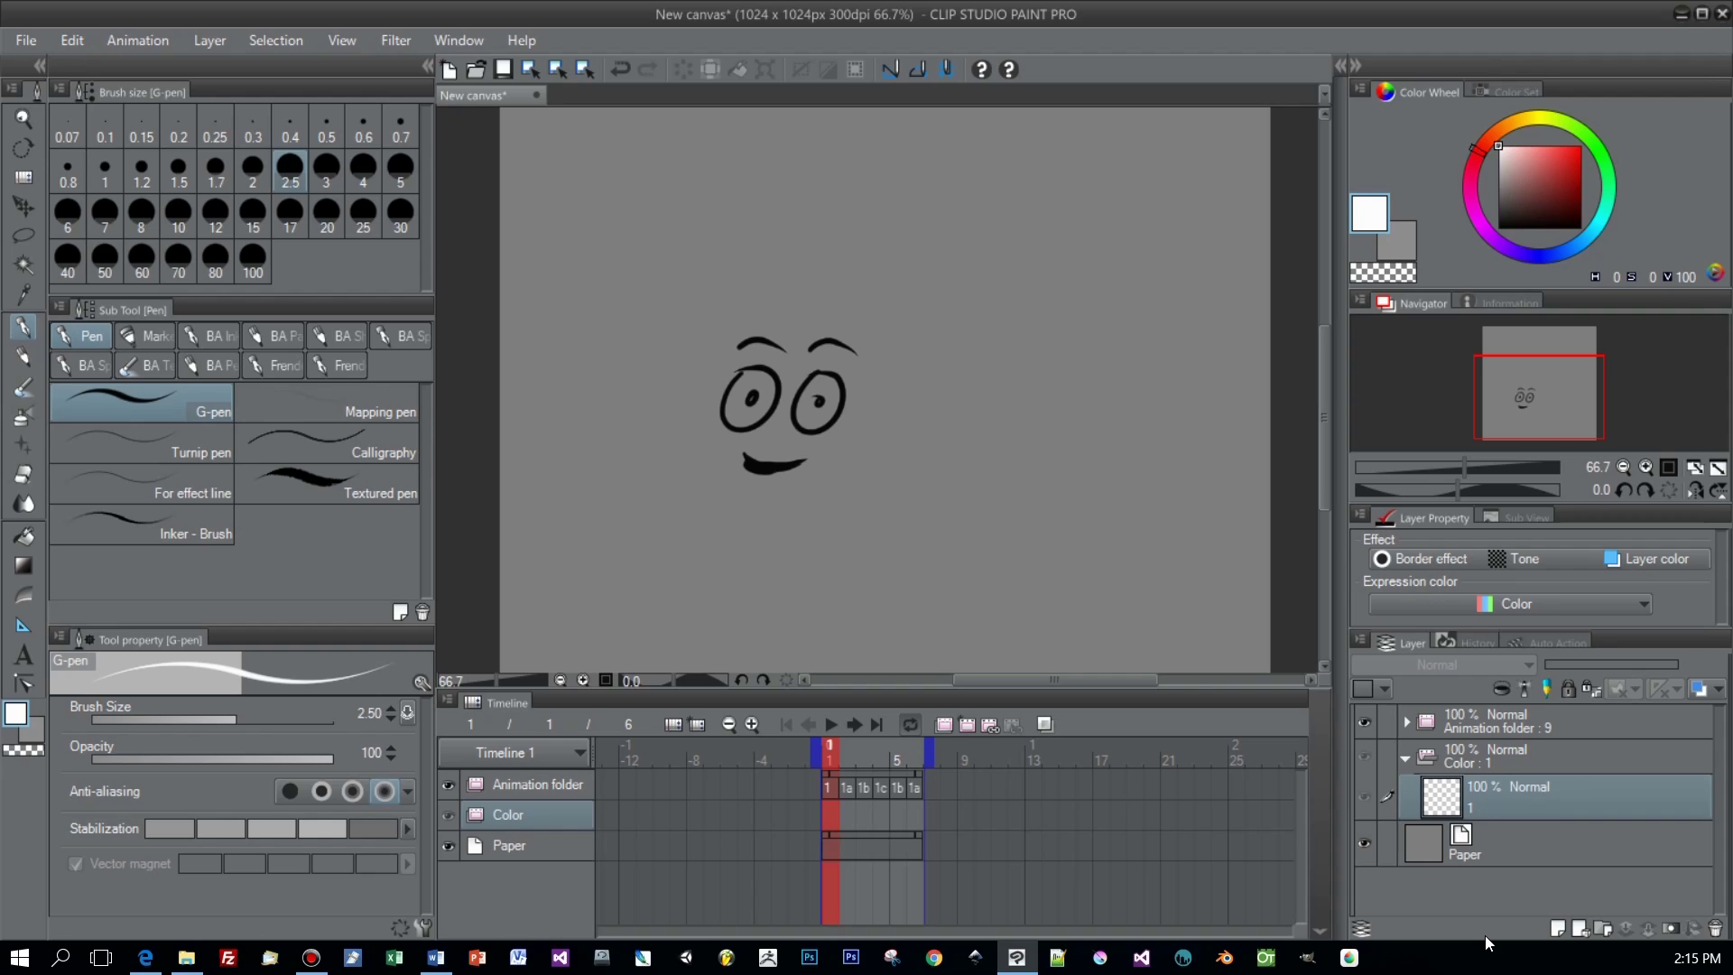
click(829, 815)
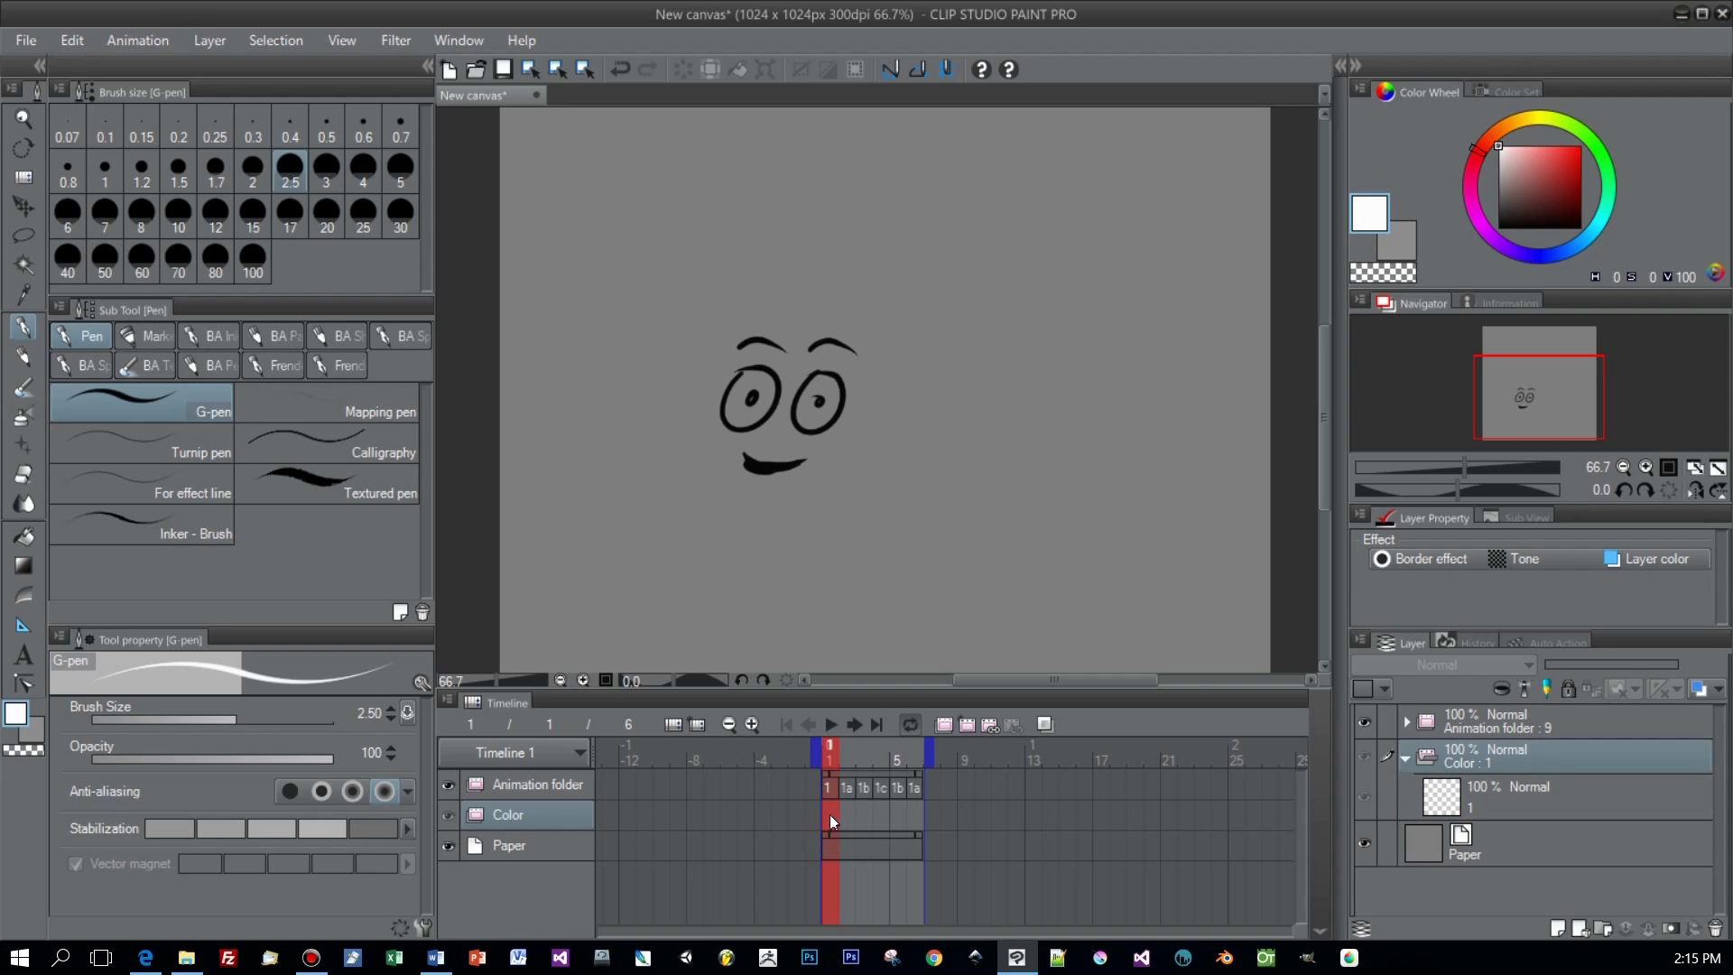
Step: Assign cel 1 to frame 1 of the Color track and set the G-pen size to 2
click(830, 814)
click(854, 677)
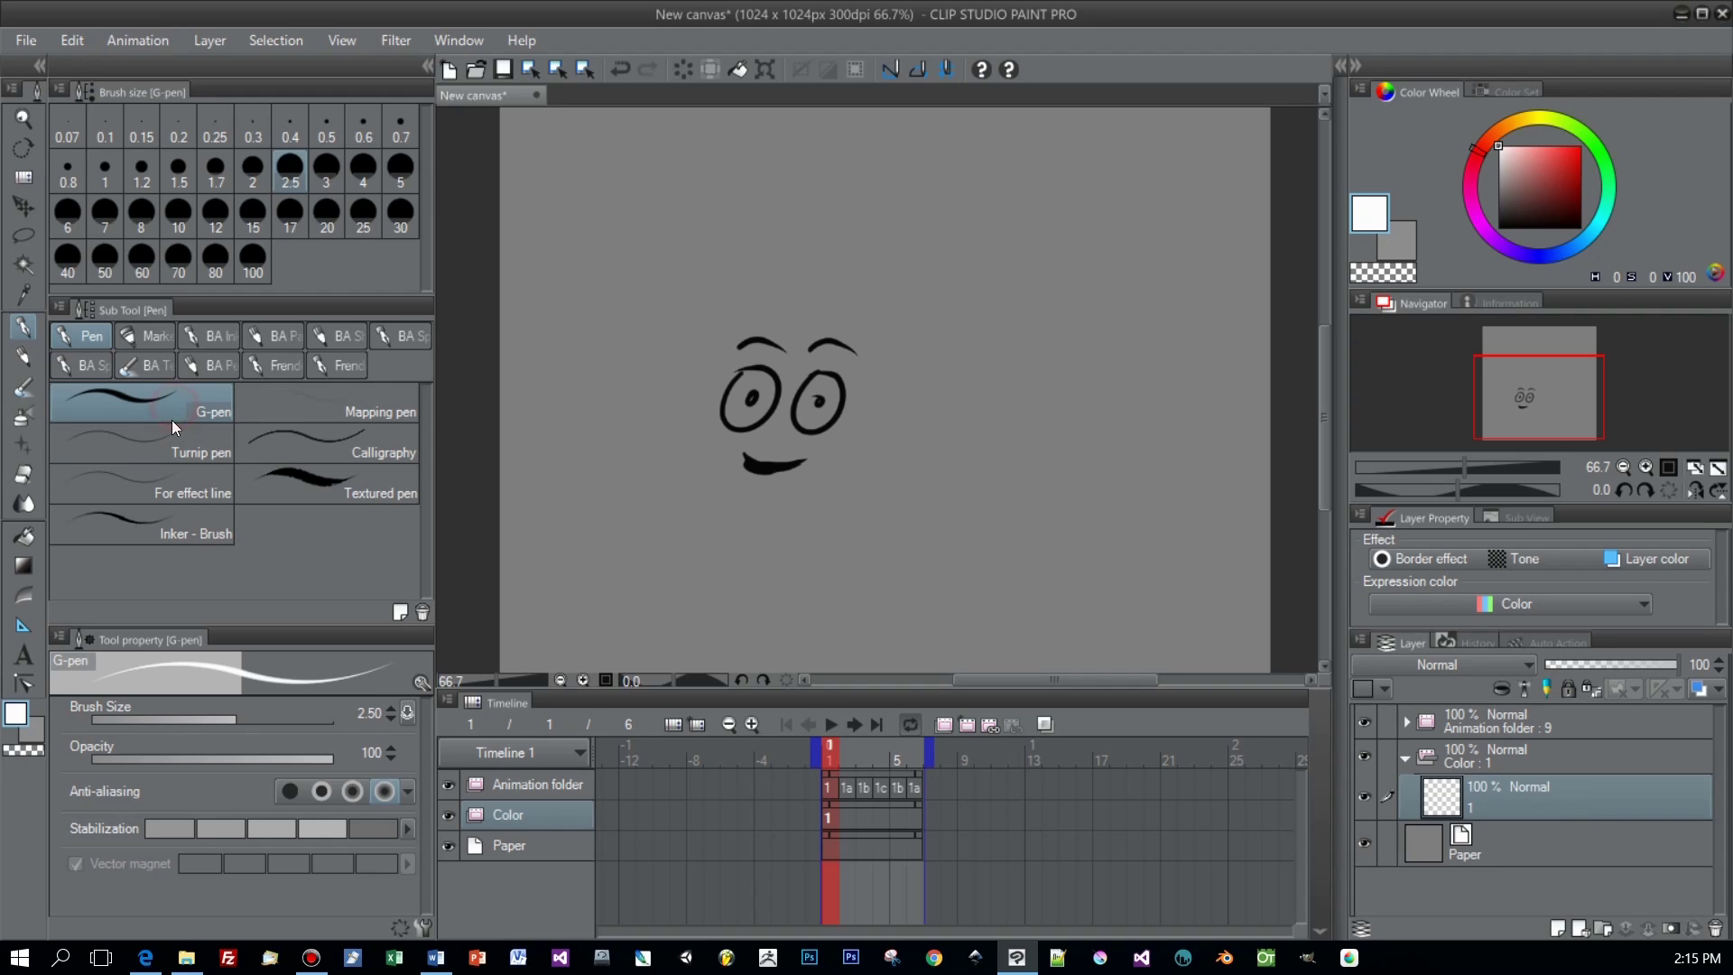
click(322, 828)
click(263, 182)
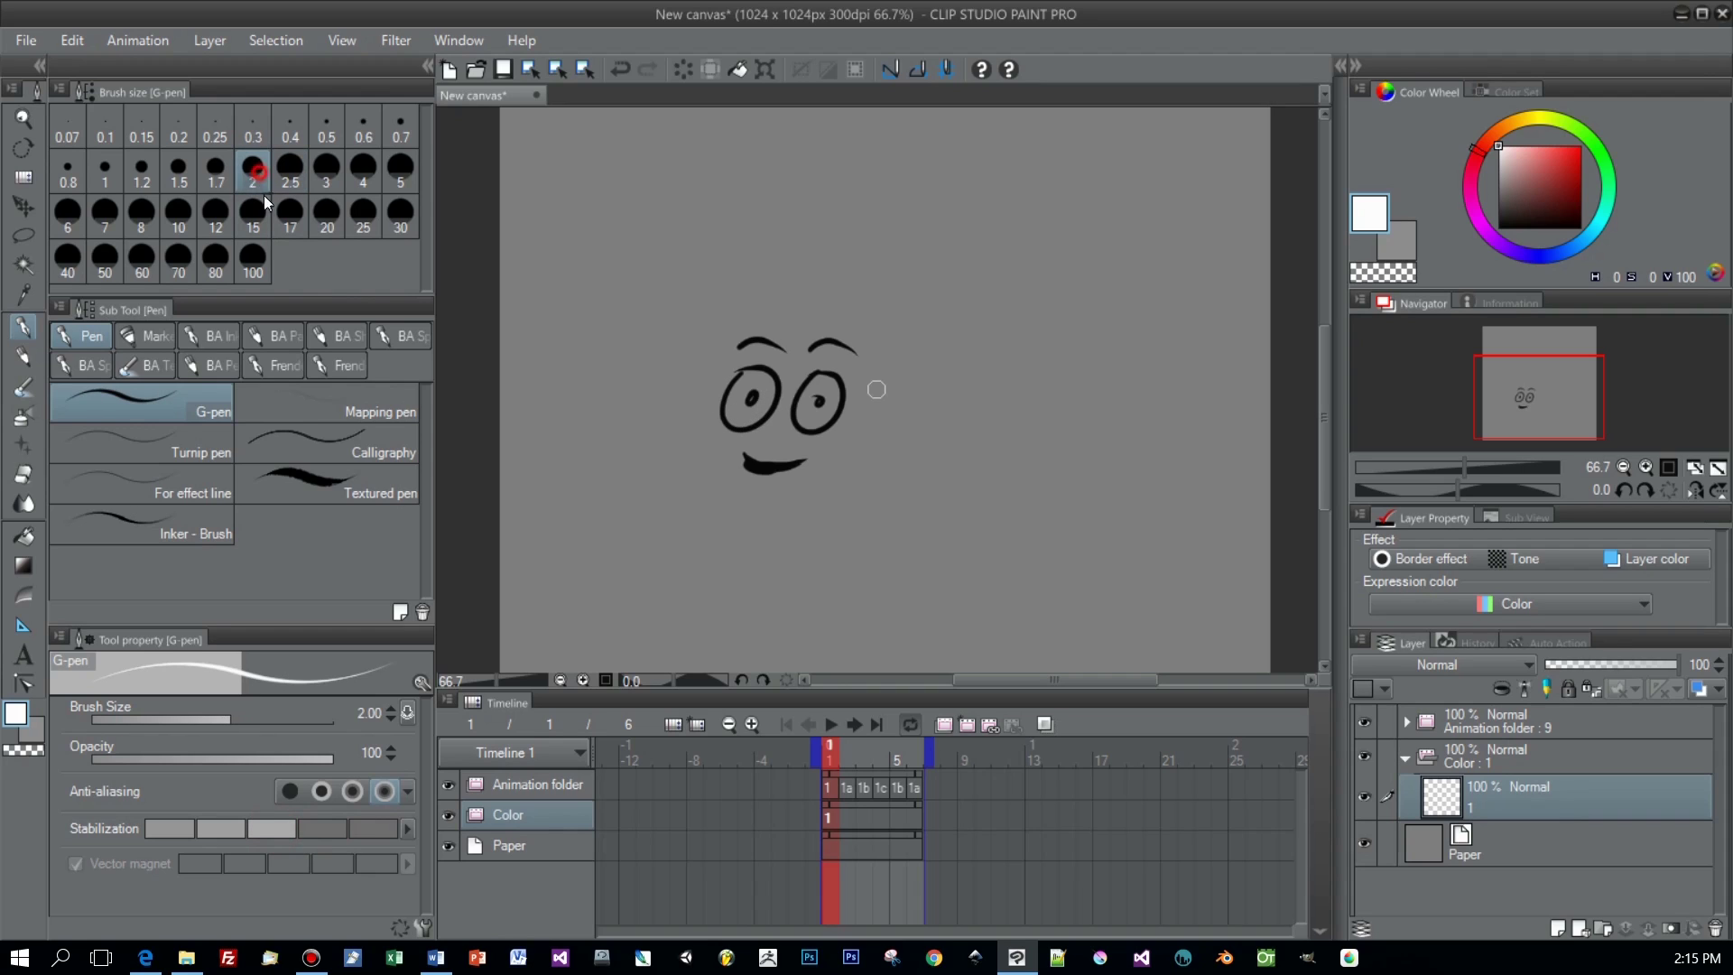
Step: Zoom in on the face and paint white inside both the left and right eyes
key(ctrl+plus)
click(686, 365)
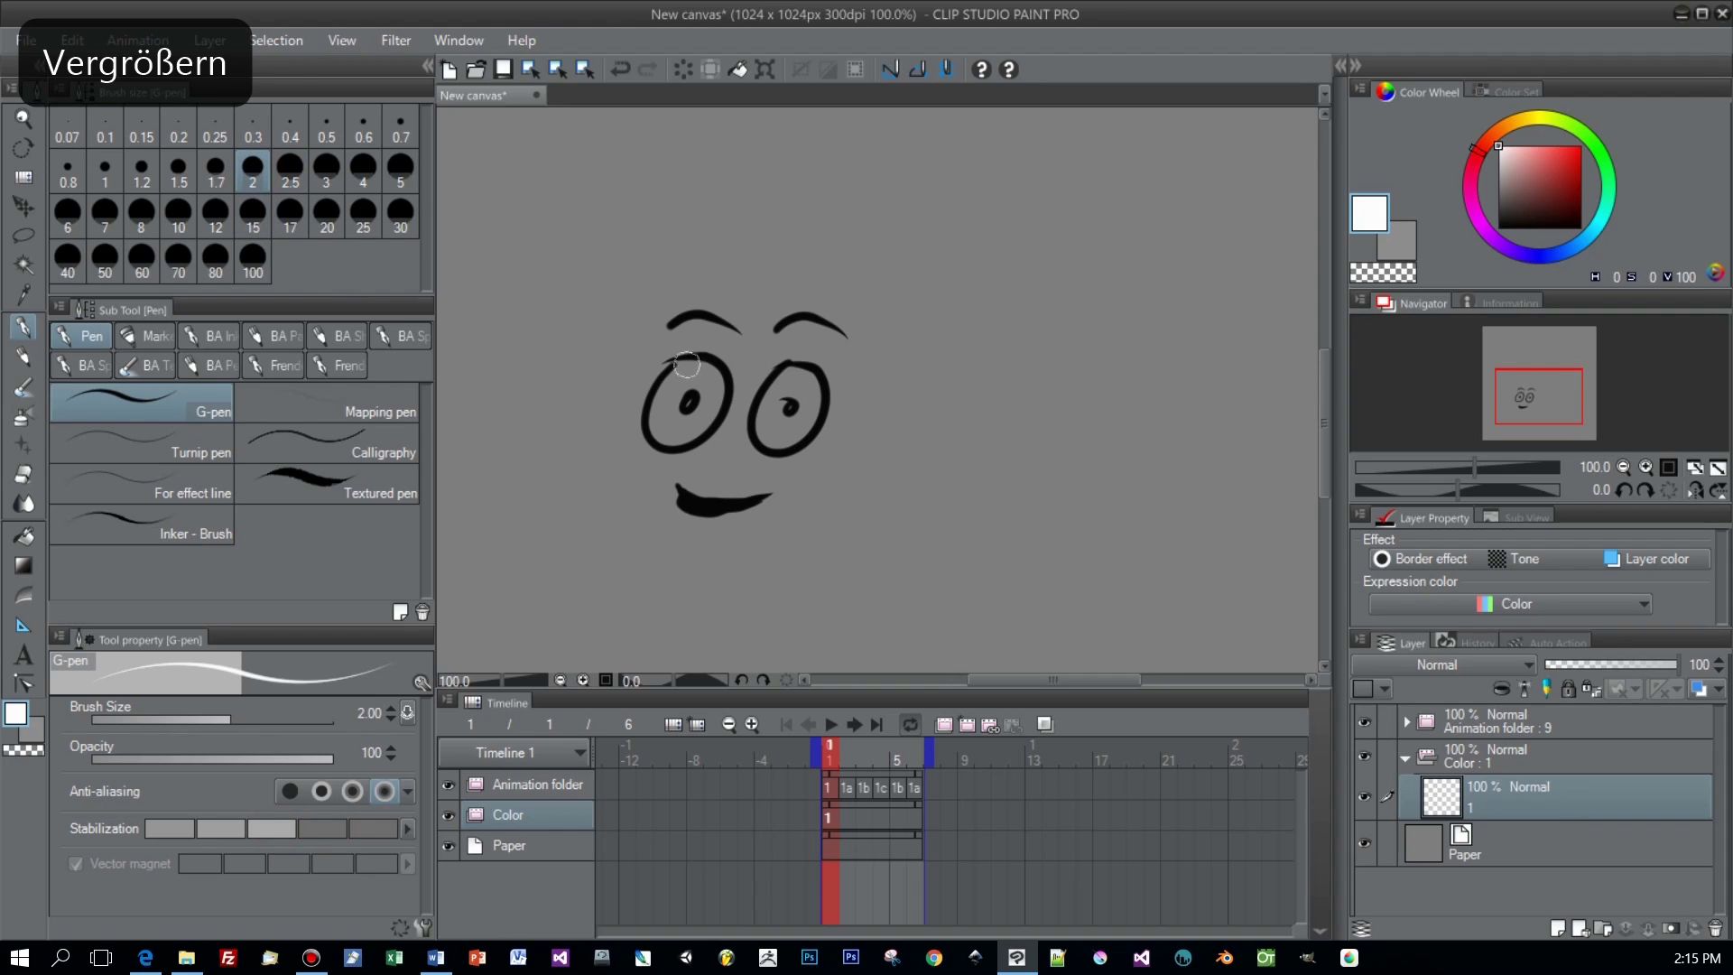
mouse_move(686, 365)
mouse_down()
mouse_move(663, 434)
mouse_move(700, 422)
mouse_move(715, 388)
mouse_move(687, 374)
mouse_move(690, 418)
mouse_move(700, 380)
mouse_move(693, 413)
mouse_move(705, 394)
mouse_move(668, 417)
mouse_move(779, 379)
mouse_move(767, 444)
mouse_move(807, 423)
mouse_move(815, 388)
mouse_move(775, 436)
mouse_move(781, 381)
mouse_move(814, 390)
mouse_move(799, 430)
mouse_move(811, 390)
mouse_move(778, 420)
mouse_move(822, 393)
mouse_up()
click(675, 417)
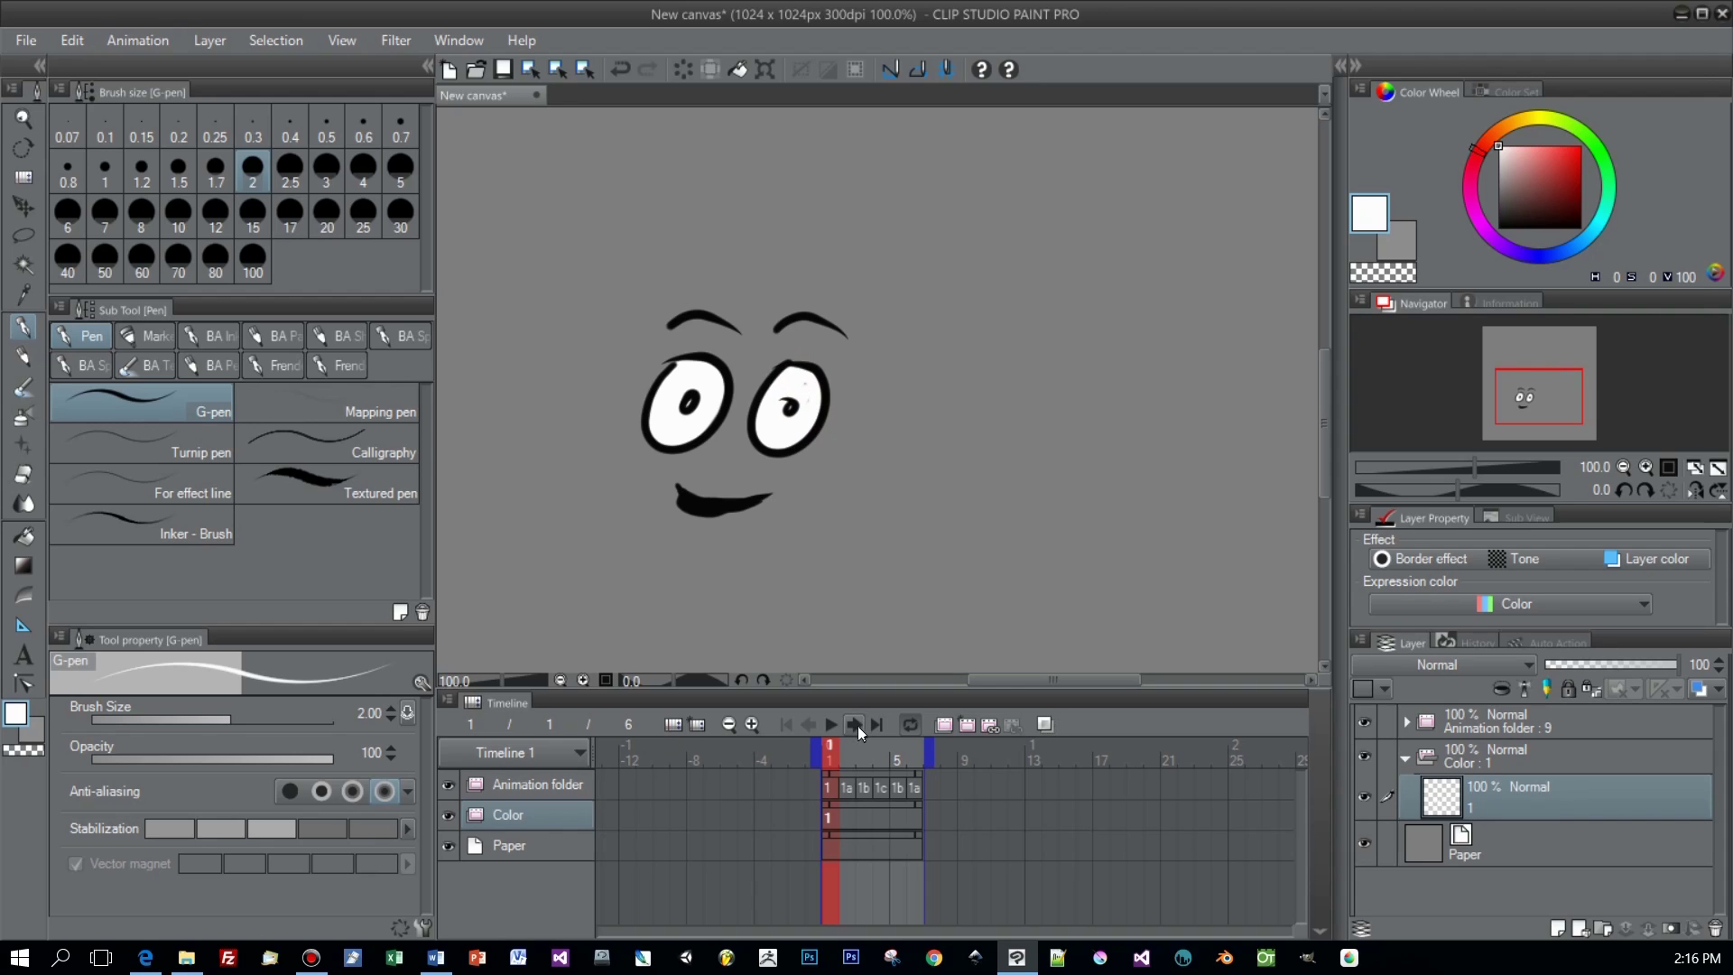
click(839, 821)
Step: Scrub to frame 5, then play the six-frame animation from frame 1 and stop it
mouse_move(827, 749)
mouse_down()
mouse_move(899, 750)
mouse_move(836, 753)
mouse_up()
click(830, 724)
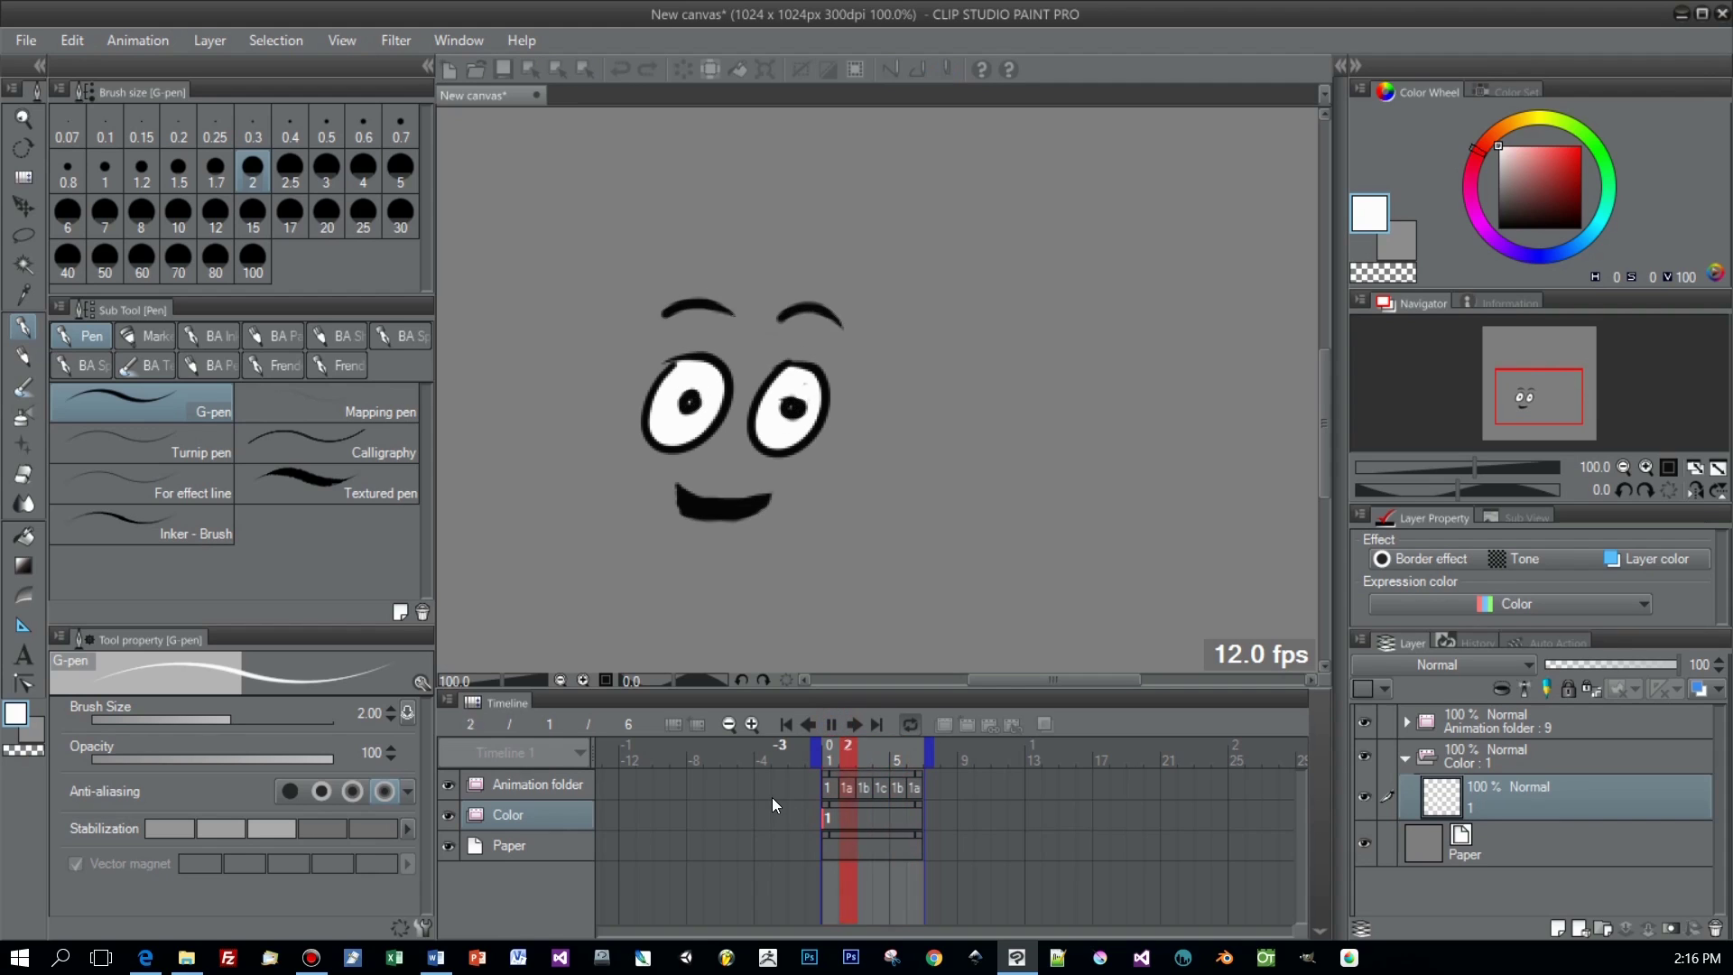
key(ctrl+minus)
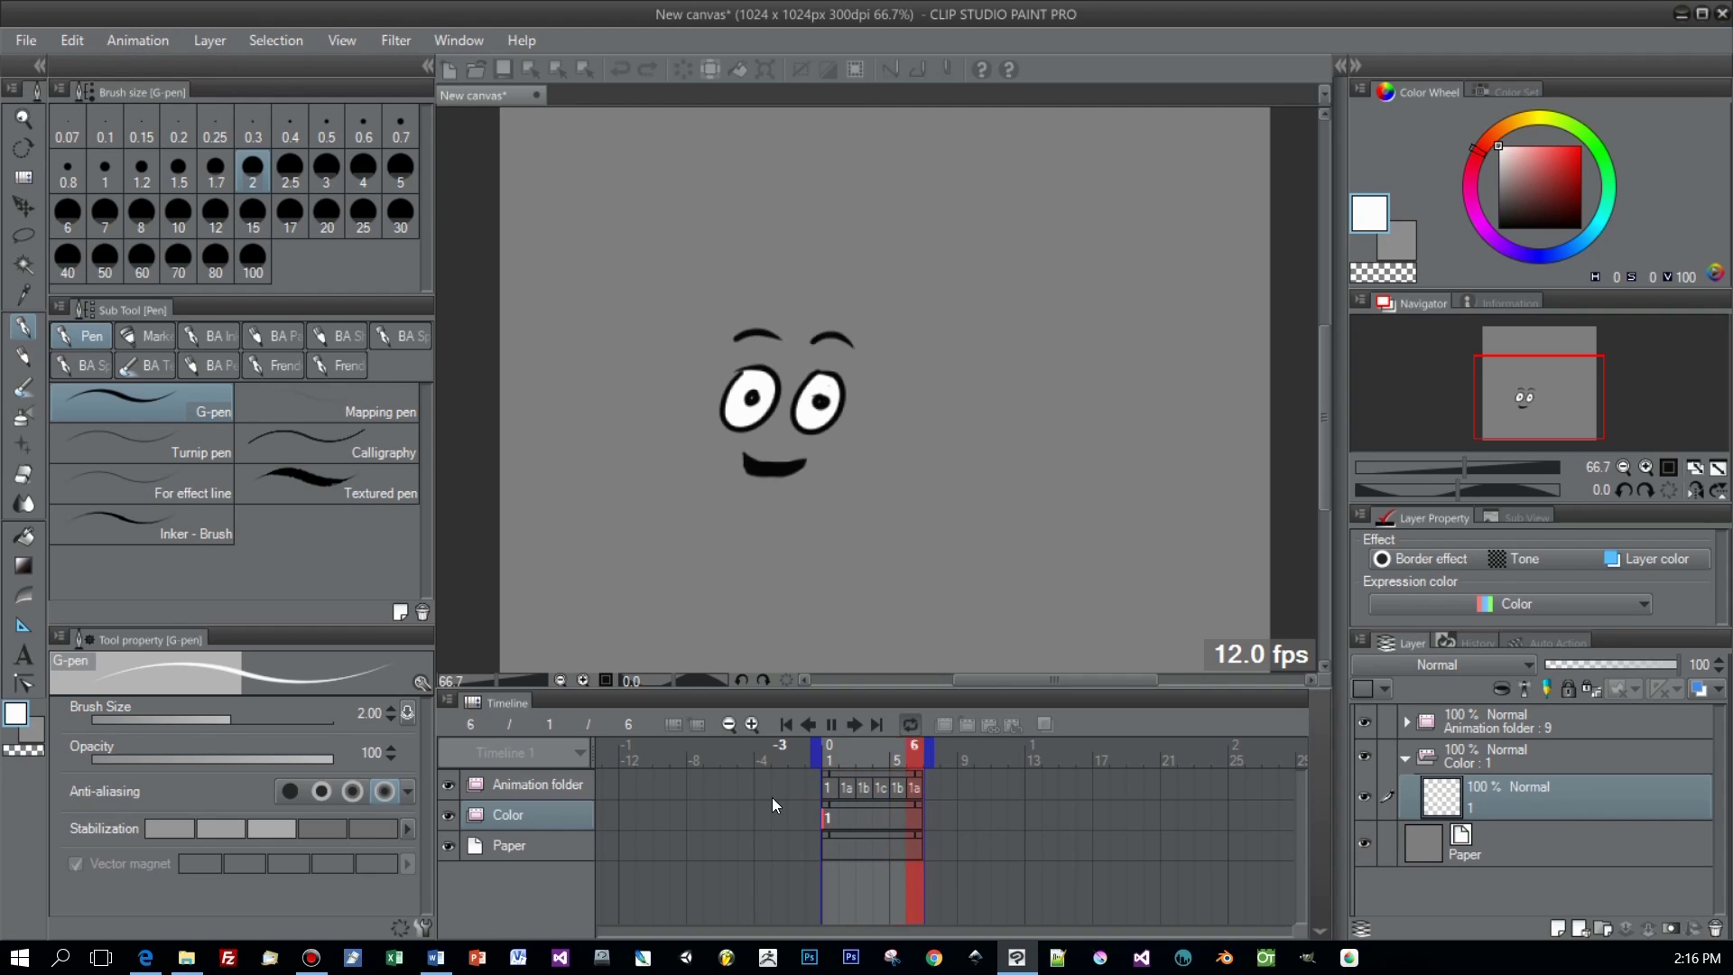
key(ctrl+plus)
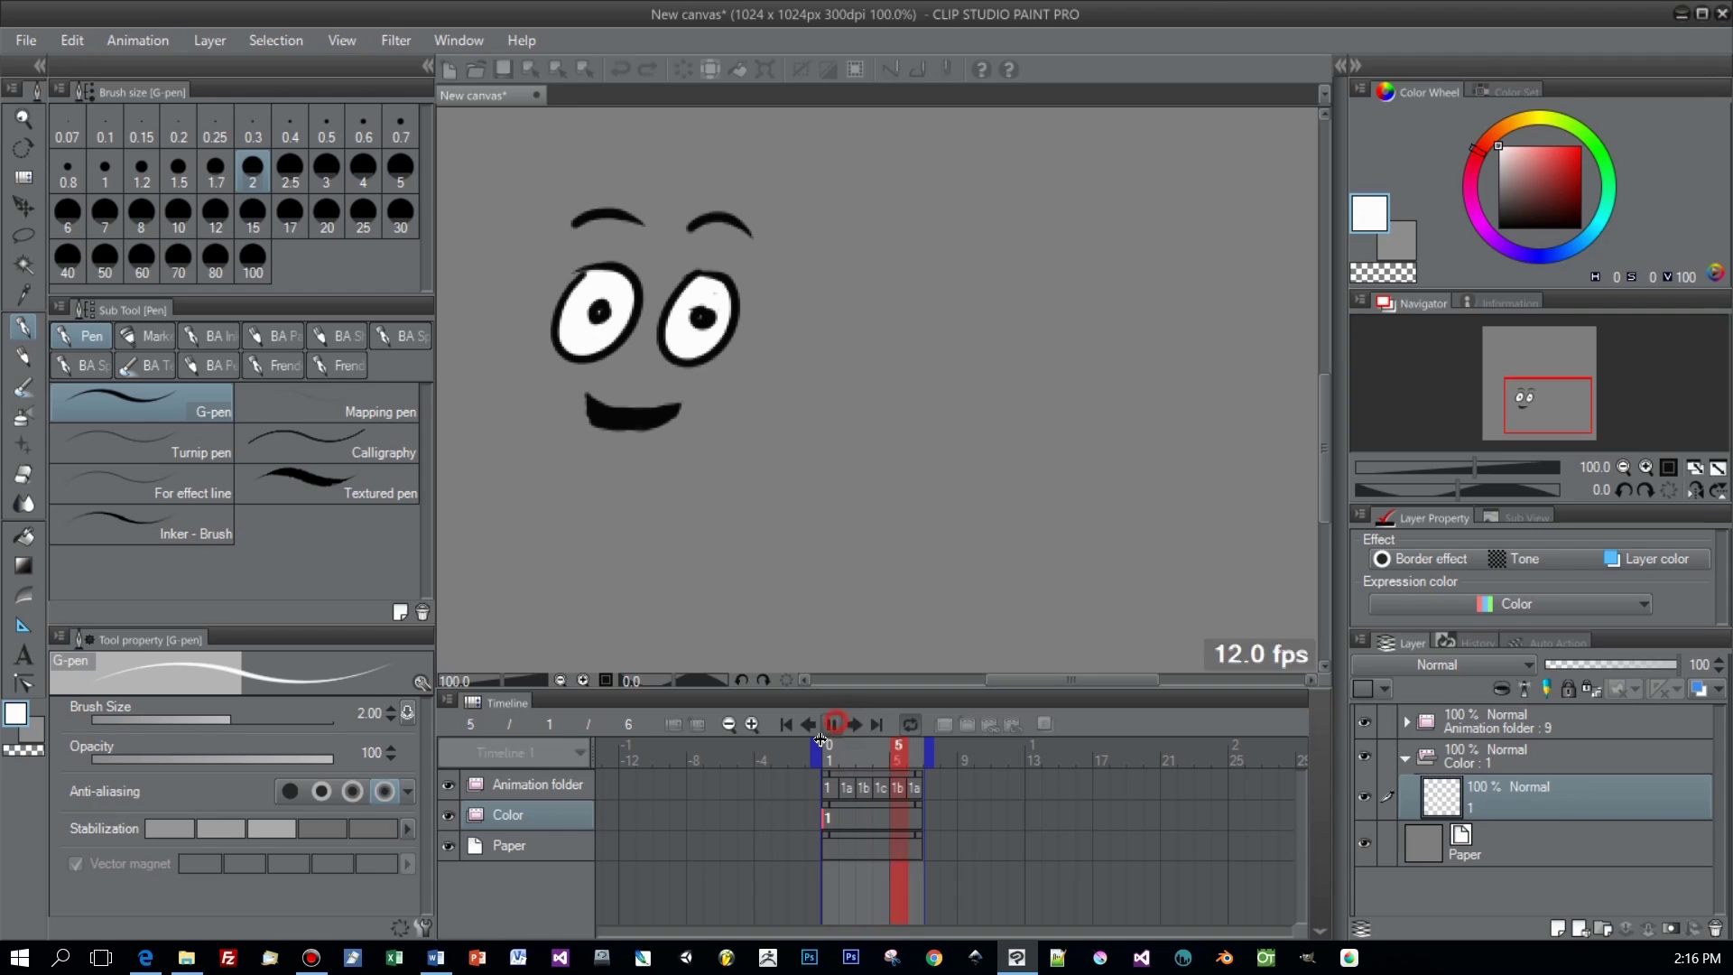
click(833, 724)
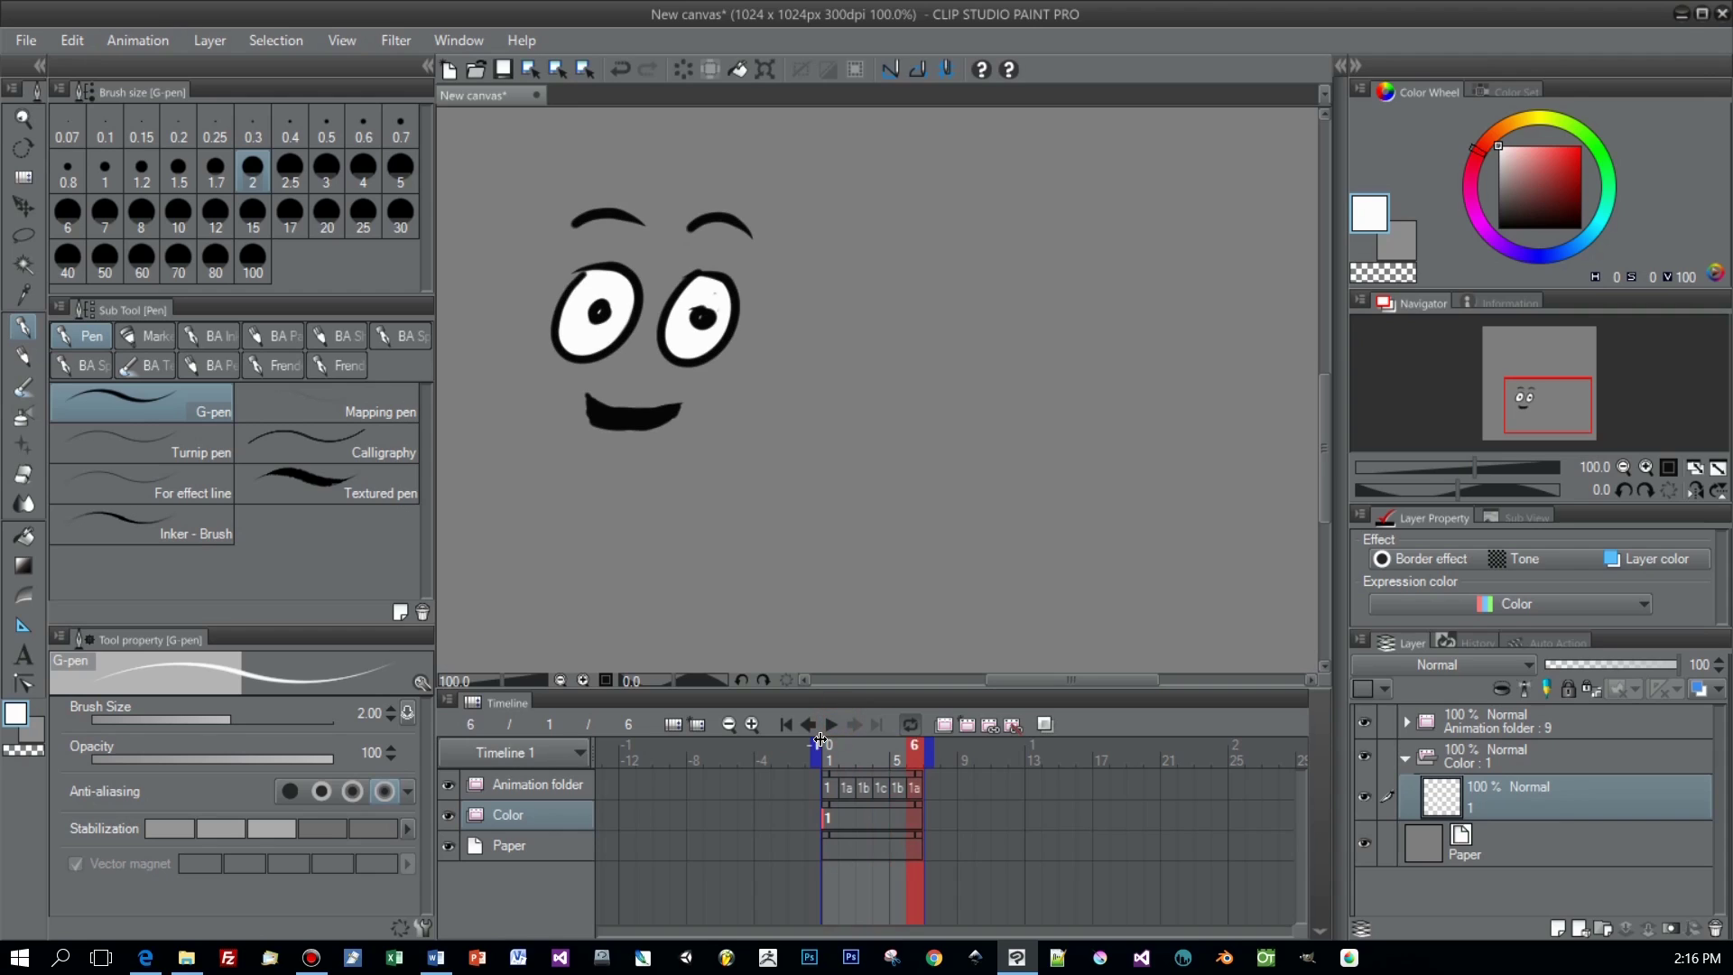
Step: Select the Color folder and move the face left and slightly down, then play the animation
click(1527, 715)
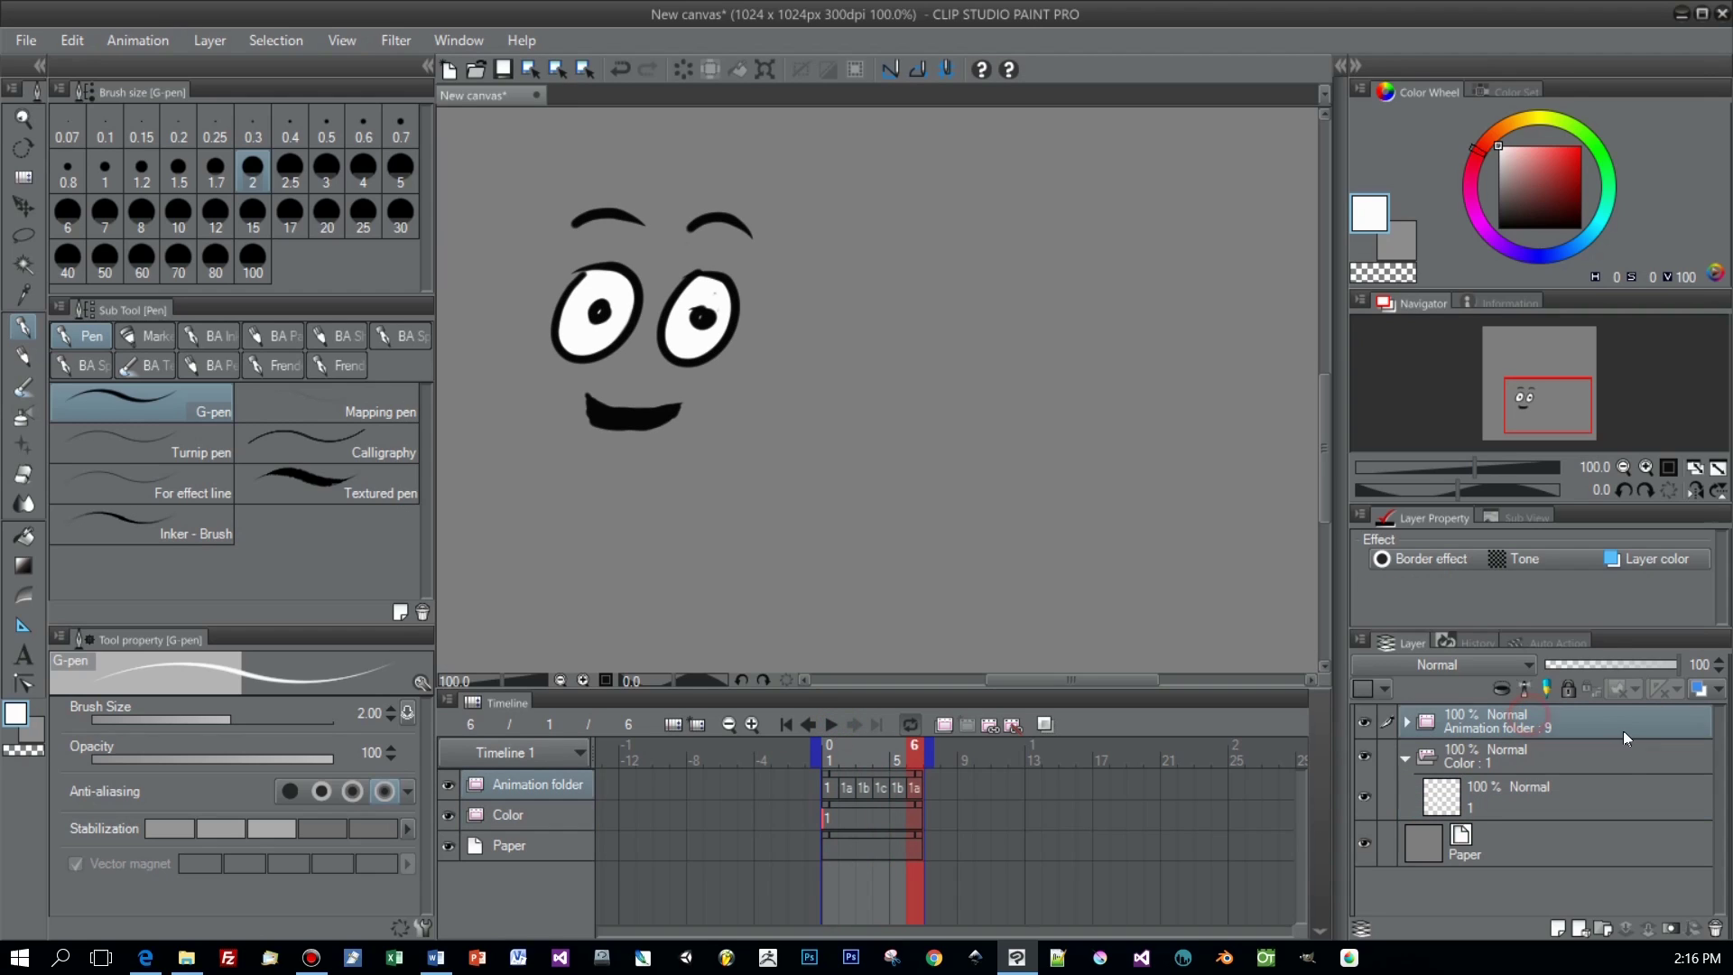
click(1559, 757)
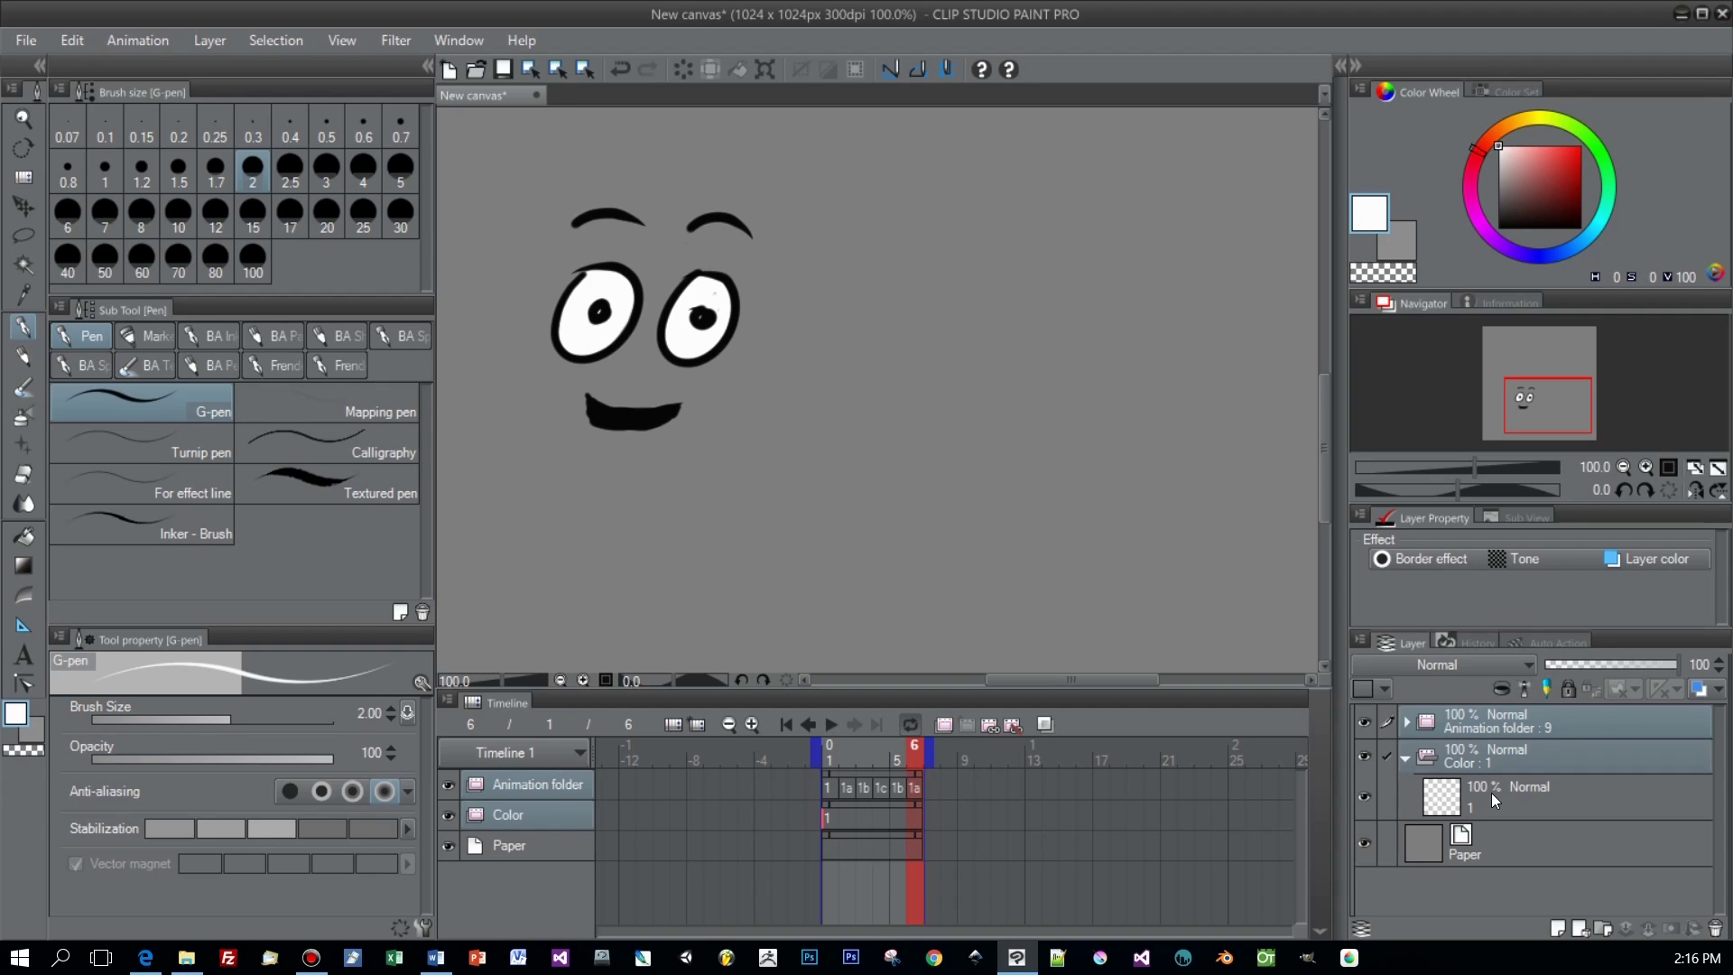
key(ctrl+minus)
key(ctrl+minus)
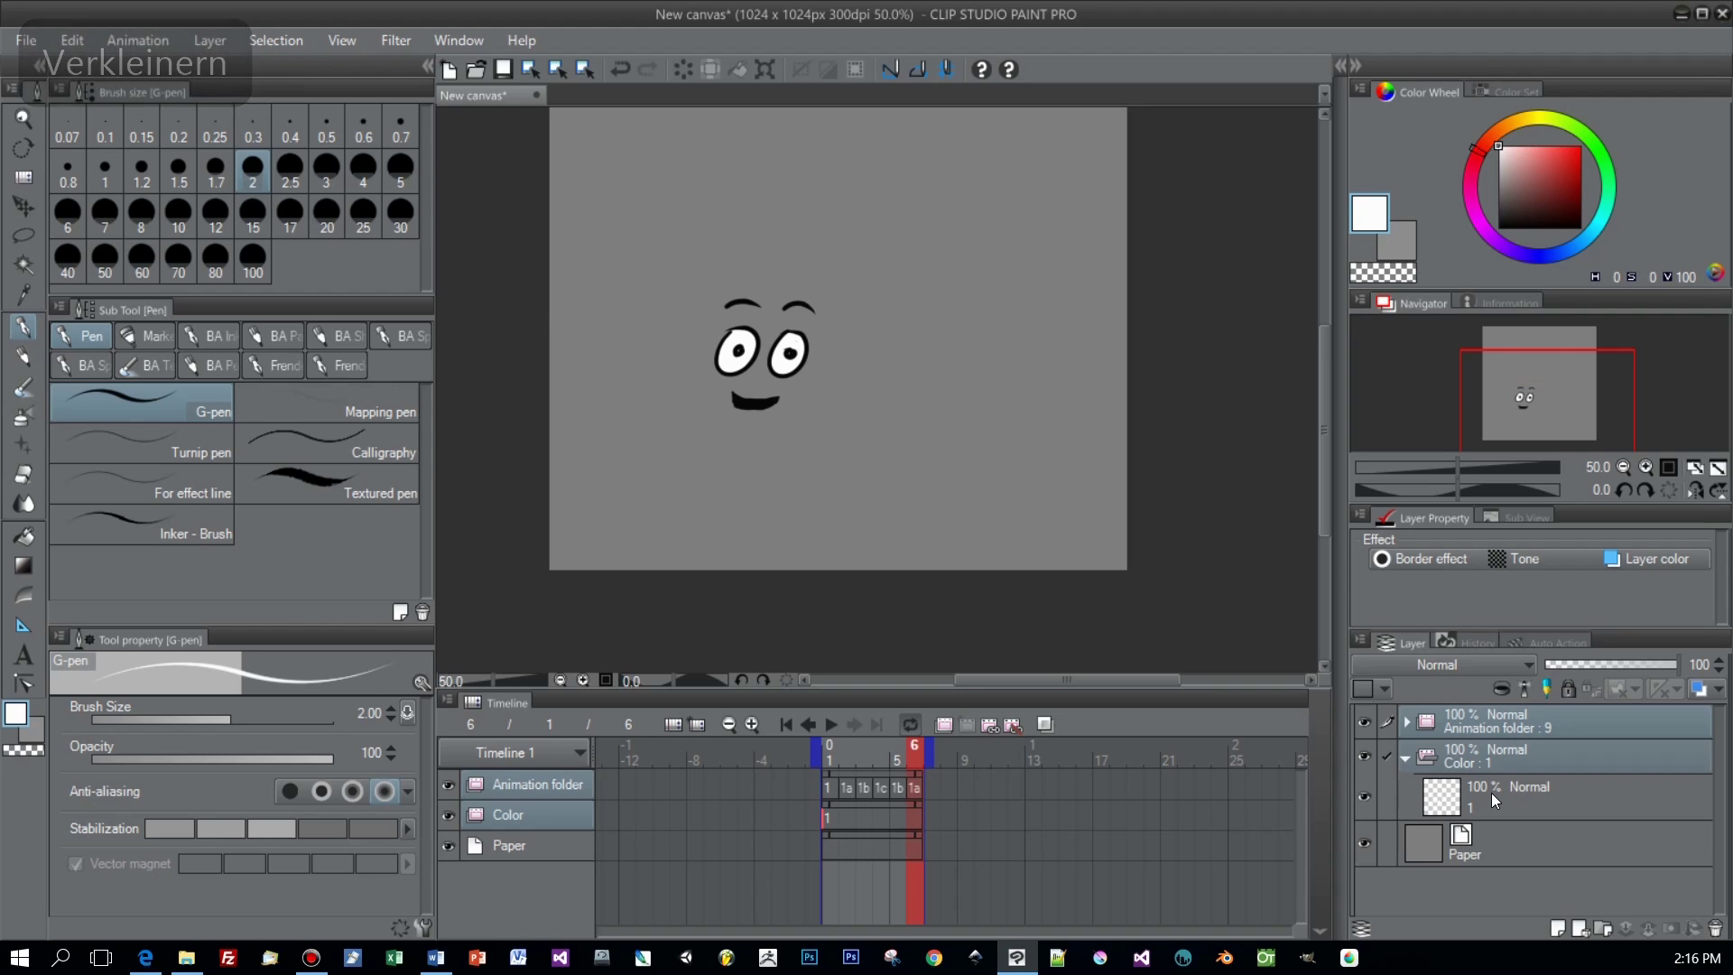
click(25, 207)
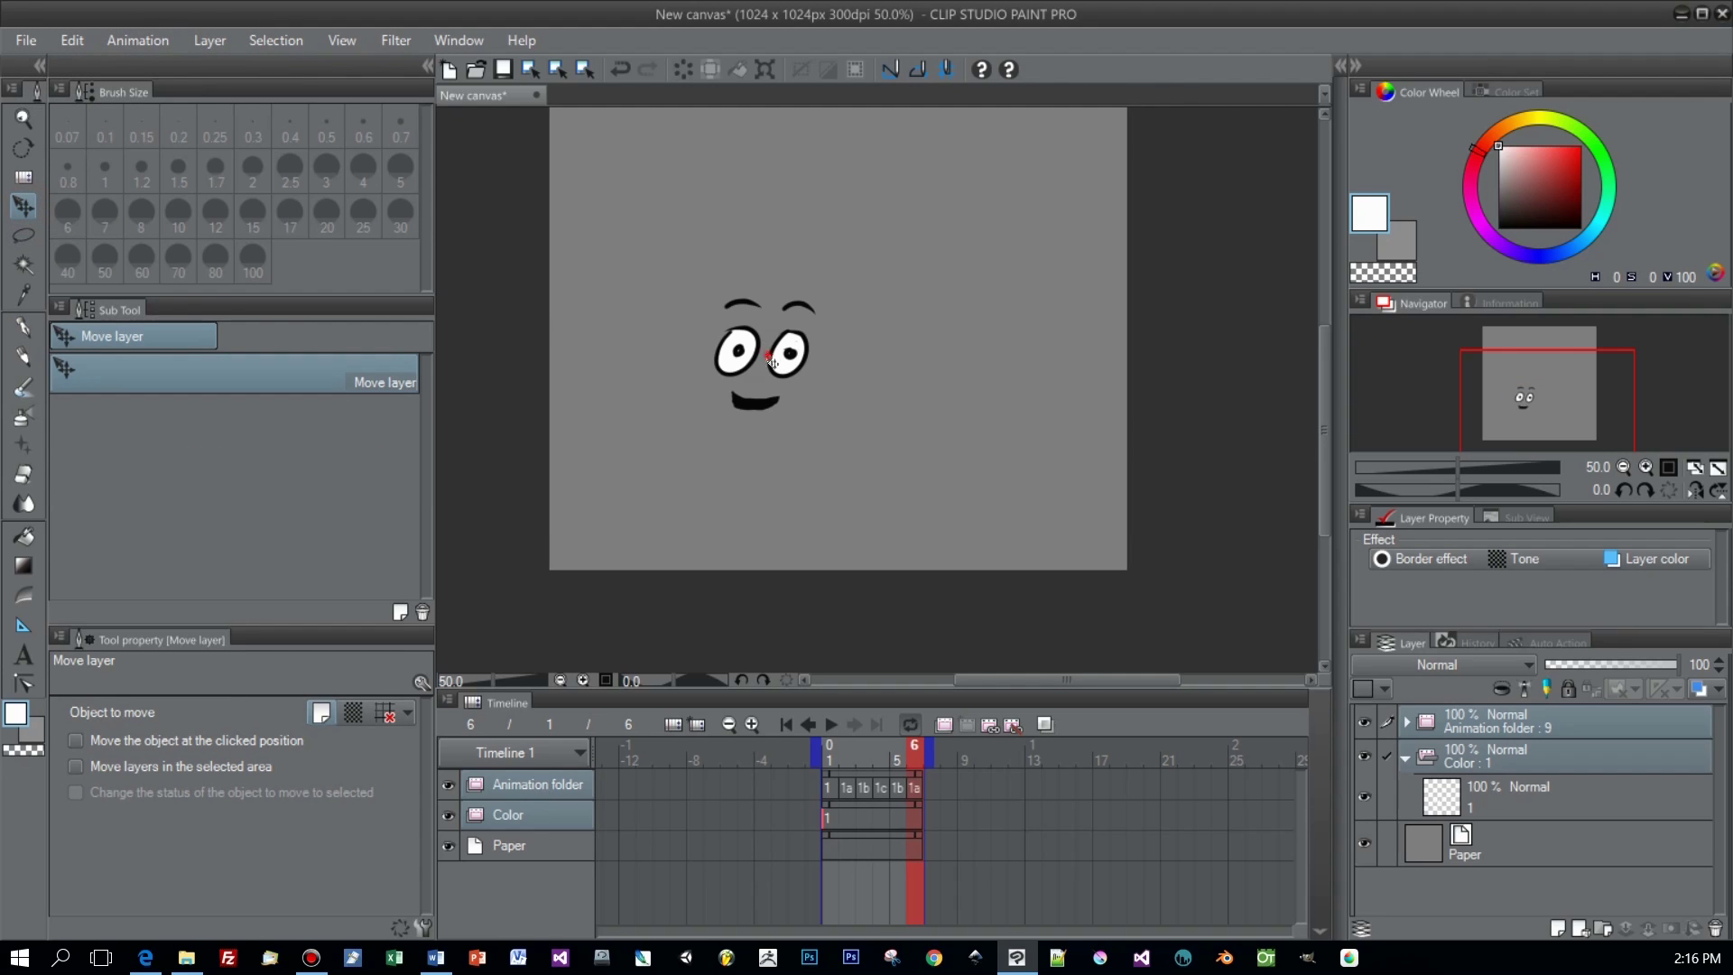
mouse_move(768, 356)
mouse_down()
mouse_move(698, 402)
mouse_move(652, 402)
mouse_move(679, 394)
mouse_up()
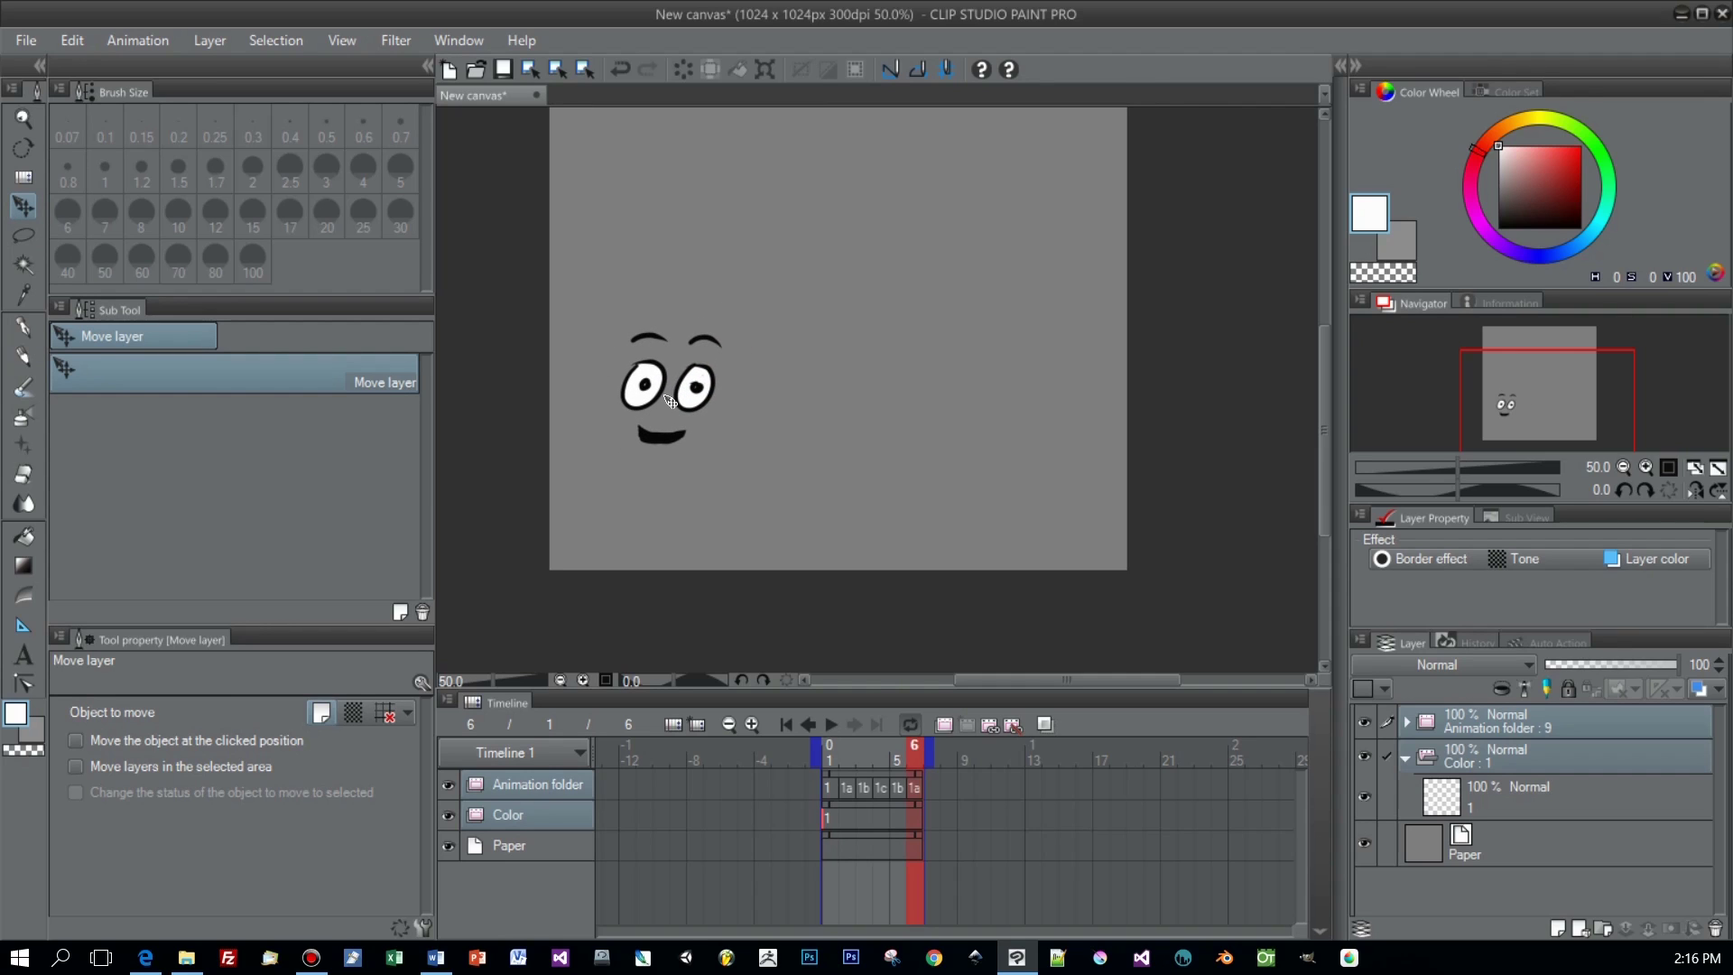
click(831, 723)
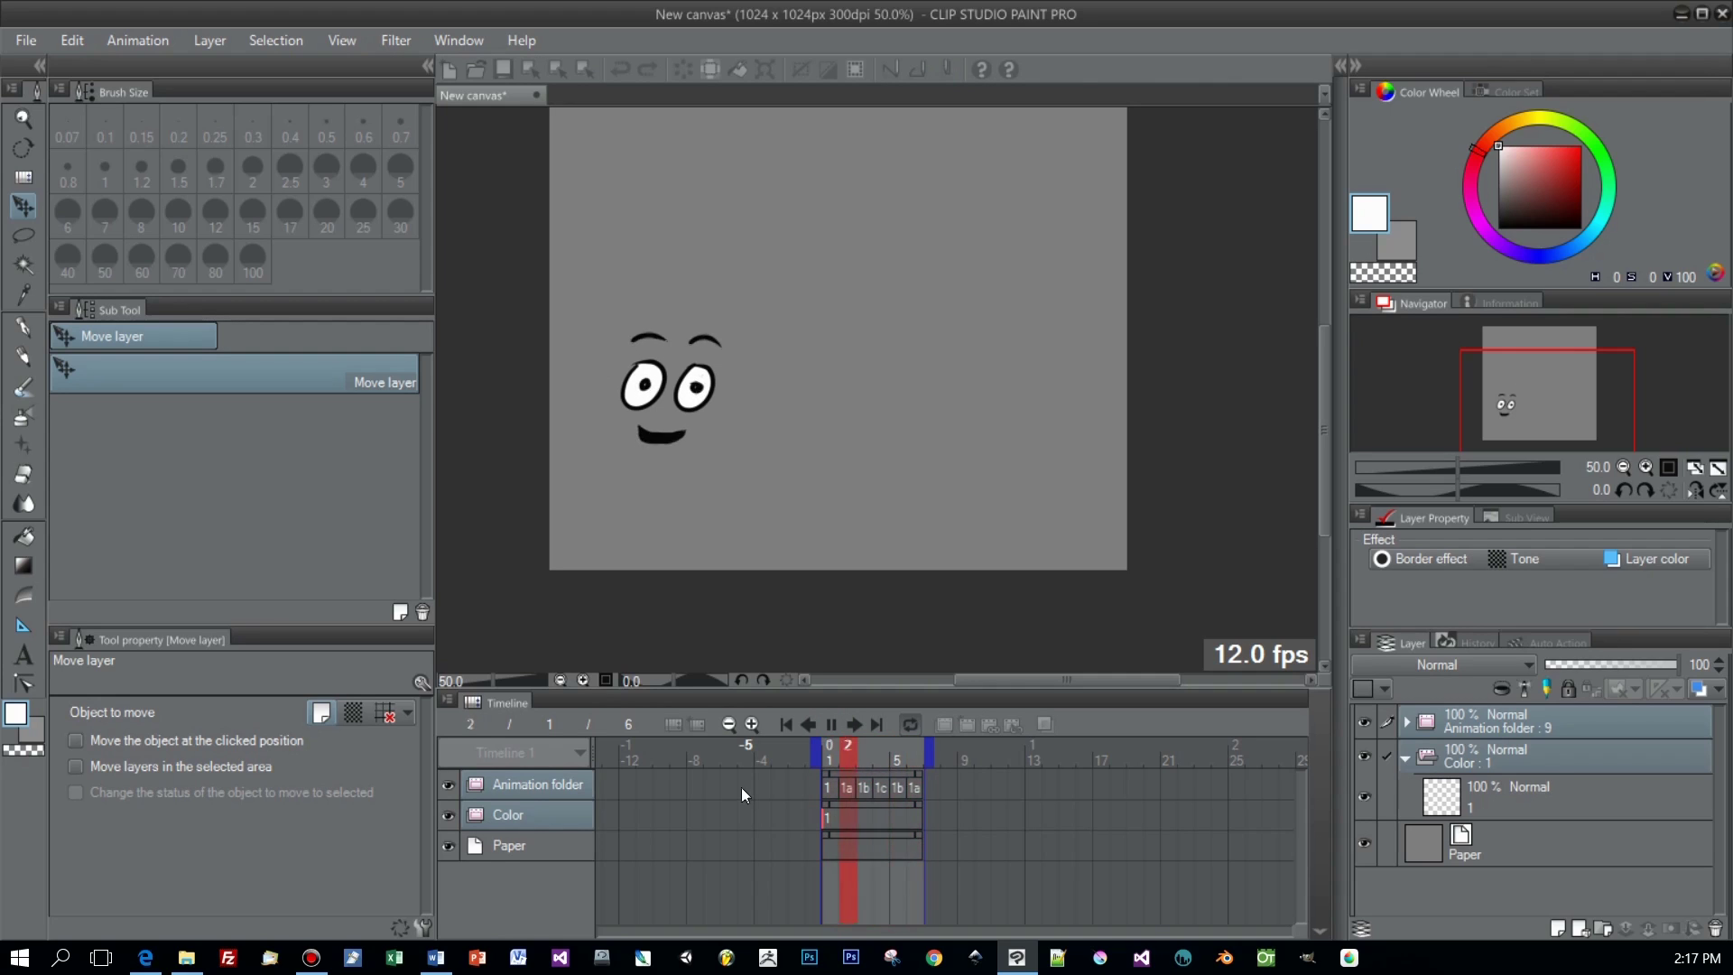
Step: Pause the animation so it rests on frame 6
click(830, 723)
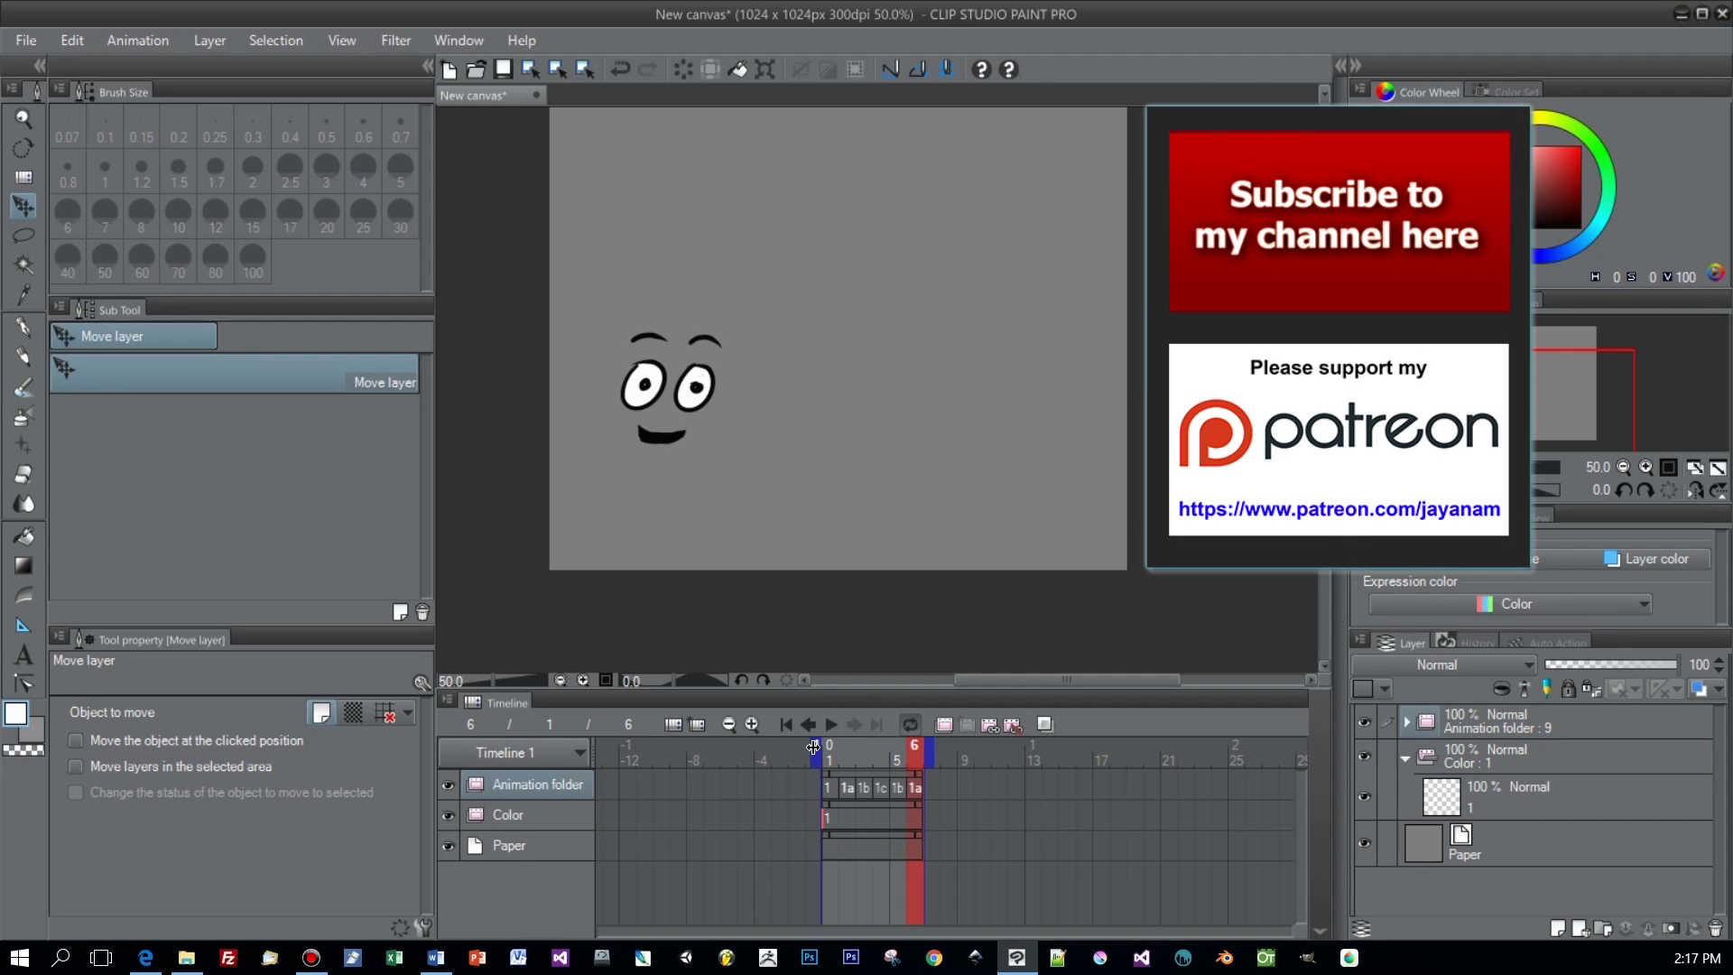